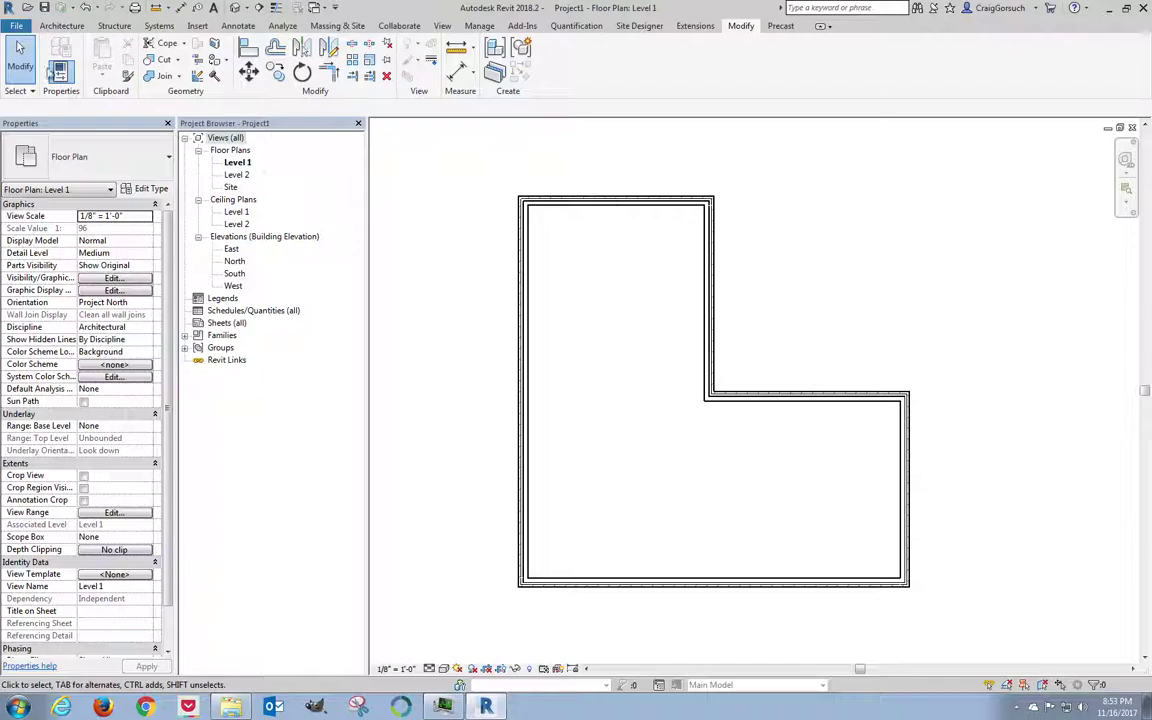
Start a new floor on Level 1 and review the available floor types, keeping Generic - 12"
left_click(55, 25)
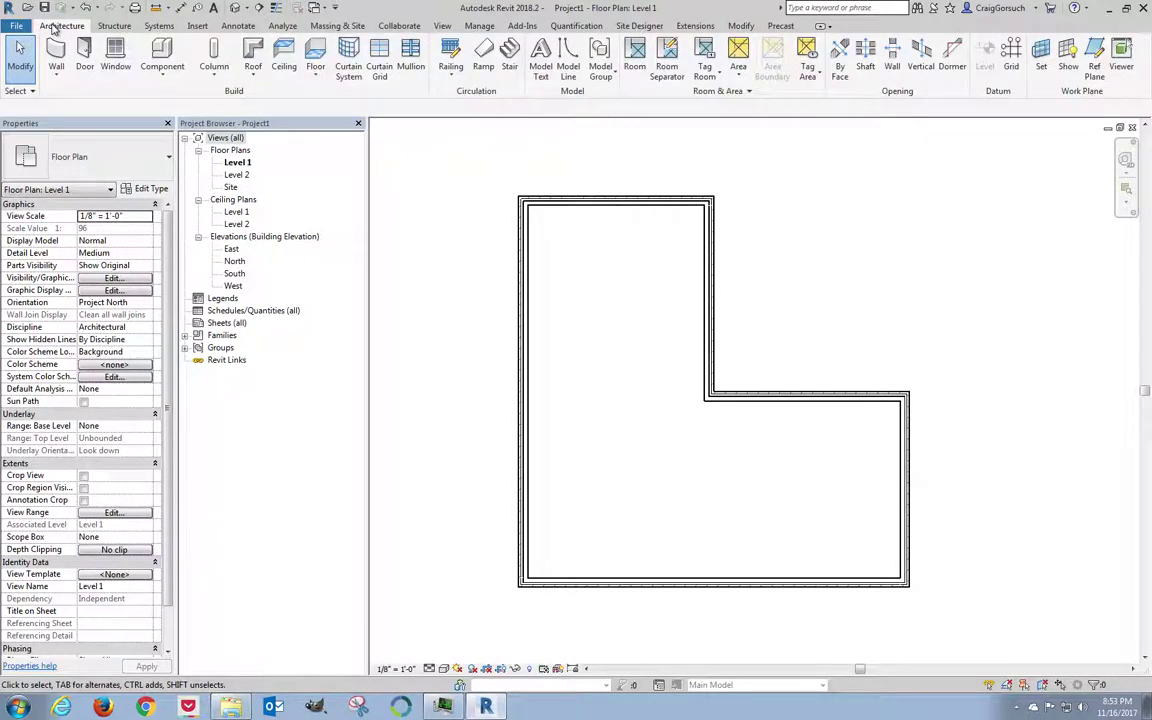
left_click(316, 60)
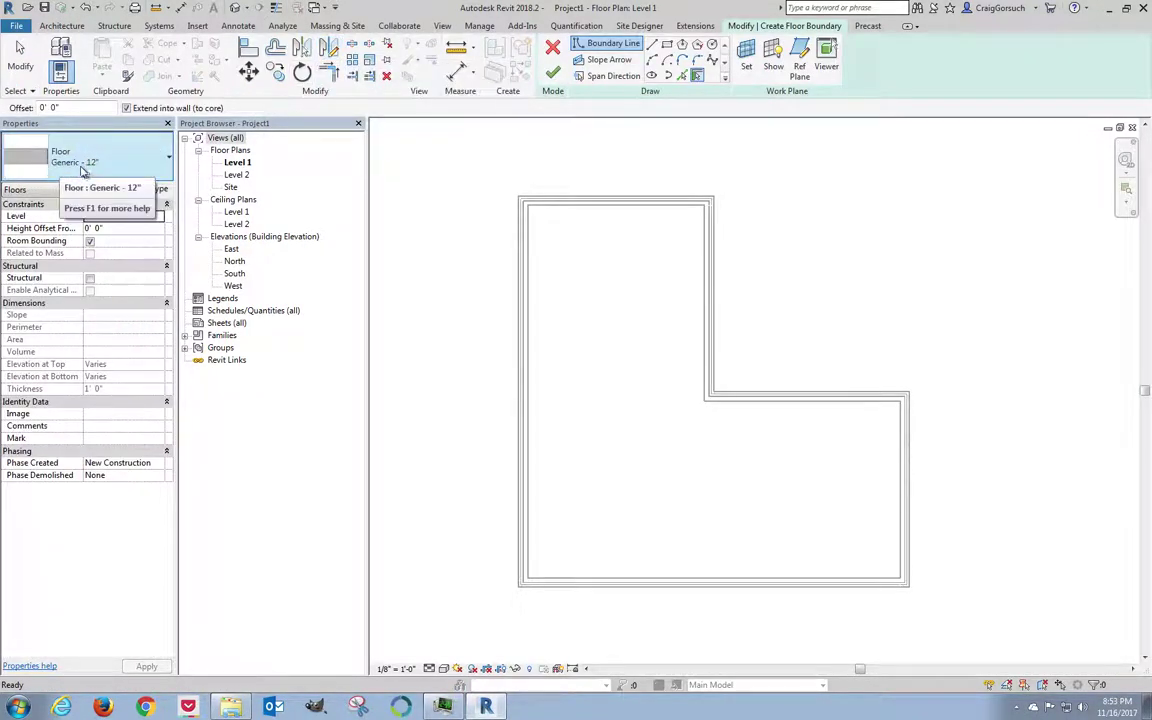
left_click(165, 158)
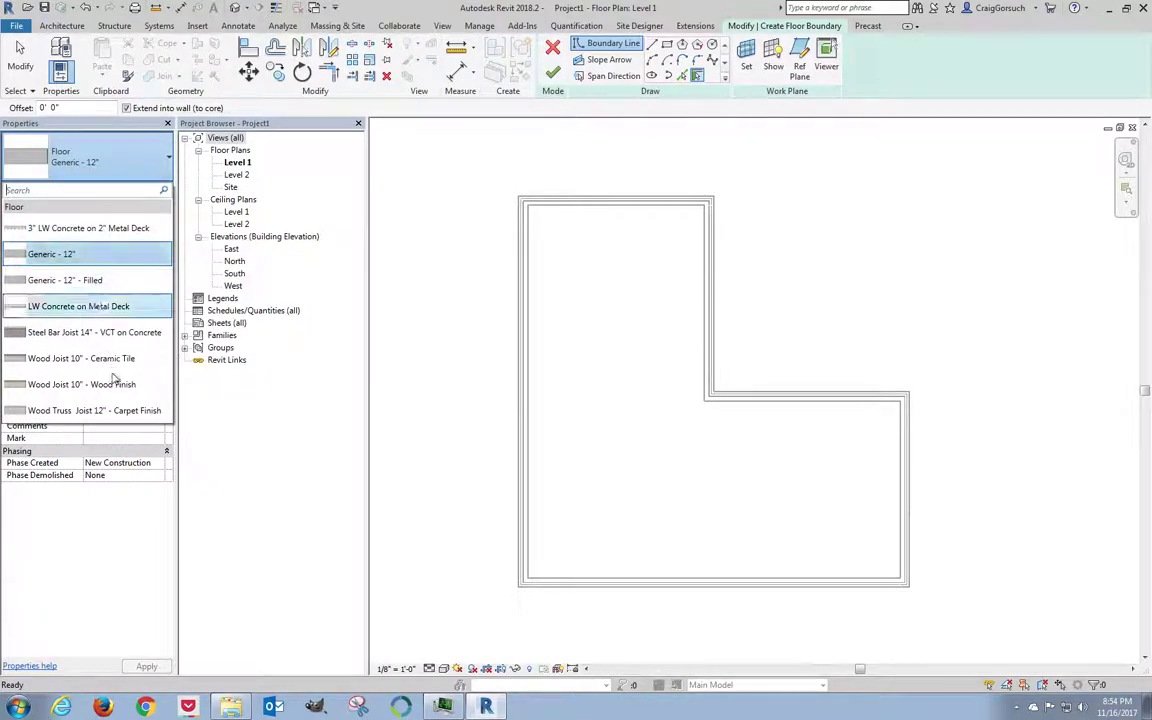
left_click(134, 168)
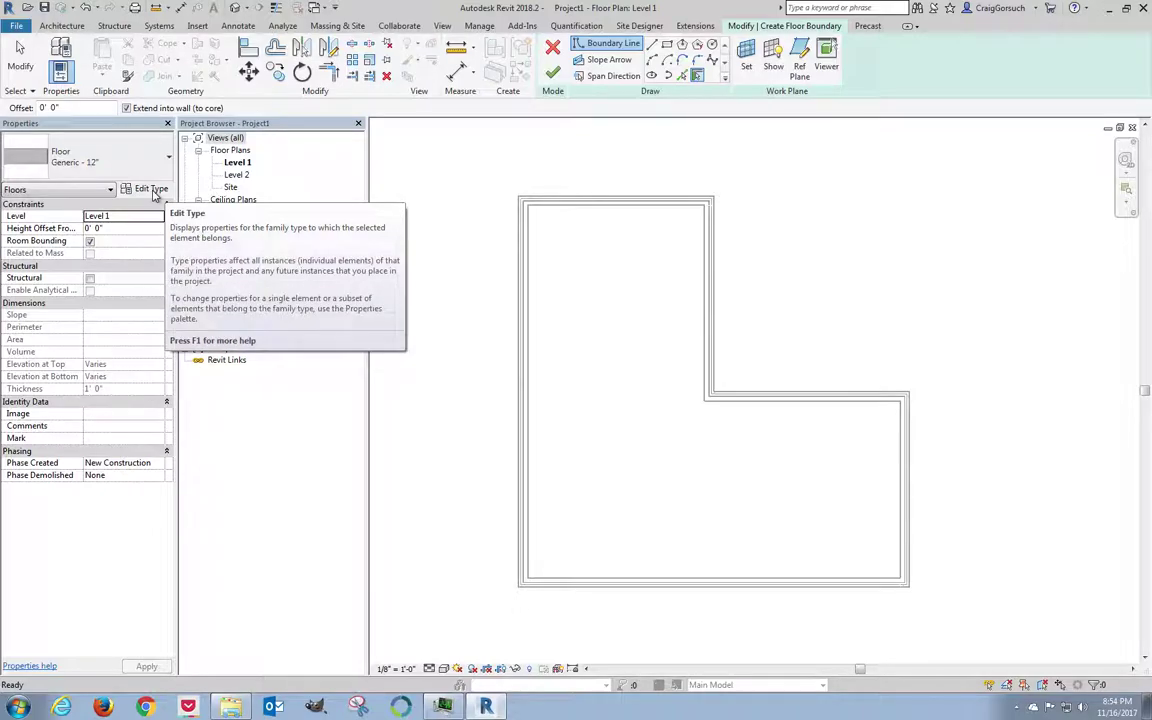
Assign the Concrete, Cast-in-Place gray material to the structure layer of the Generic - 12" floor type
left_click(152, 189)
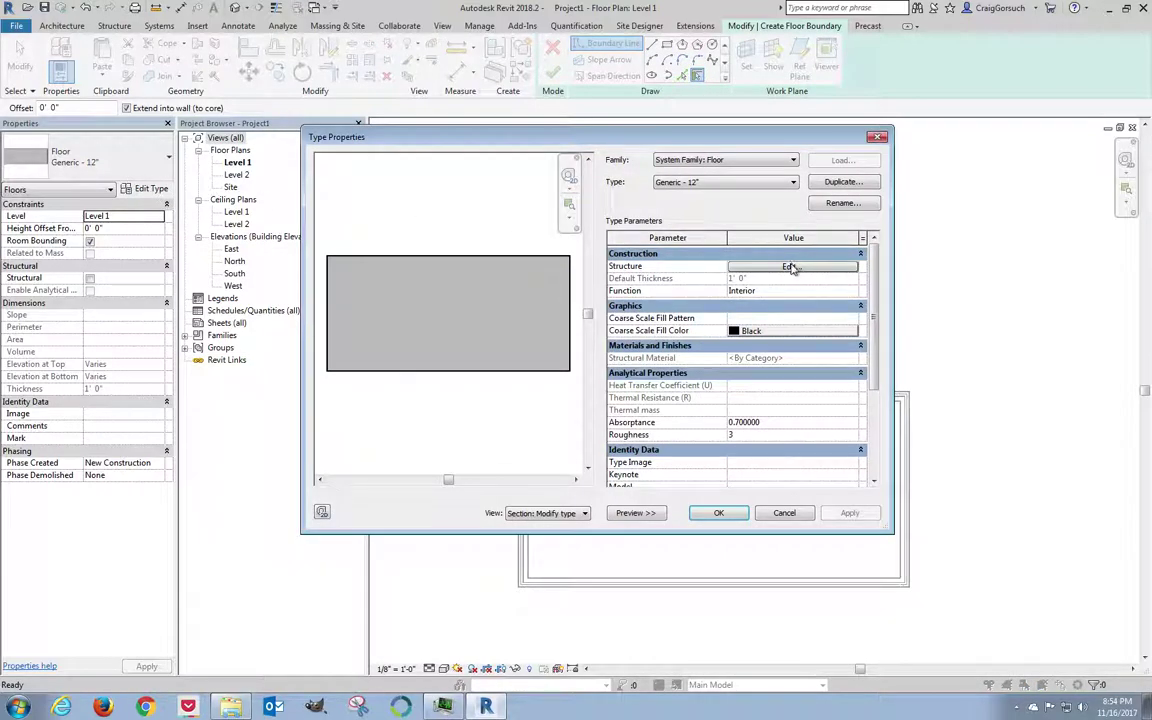
left_click(760, 267)
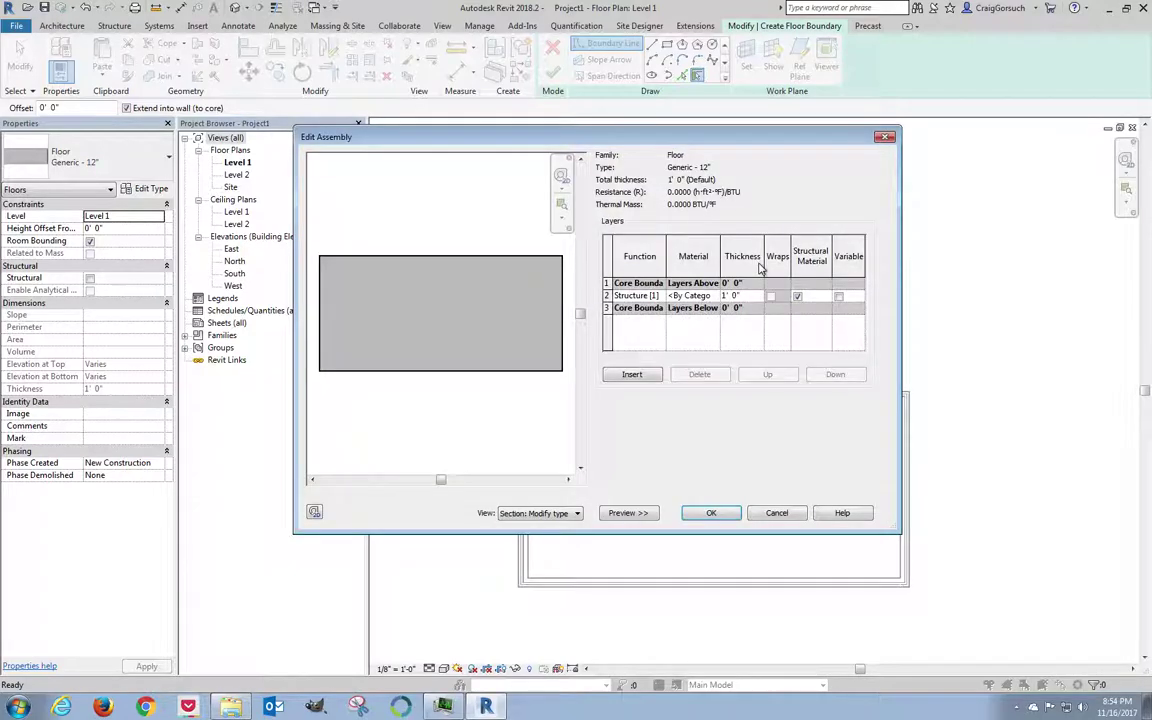
left_click(705, 296)
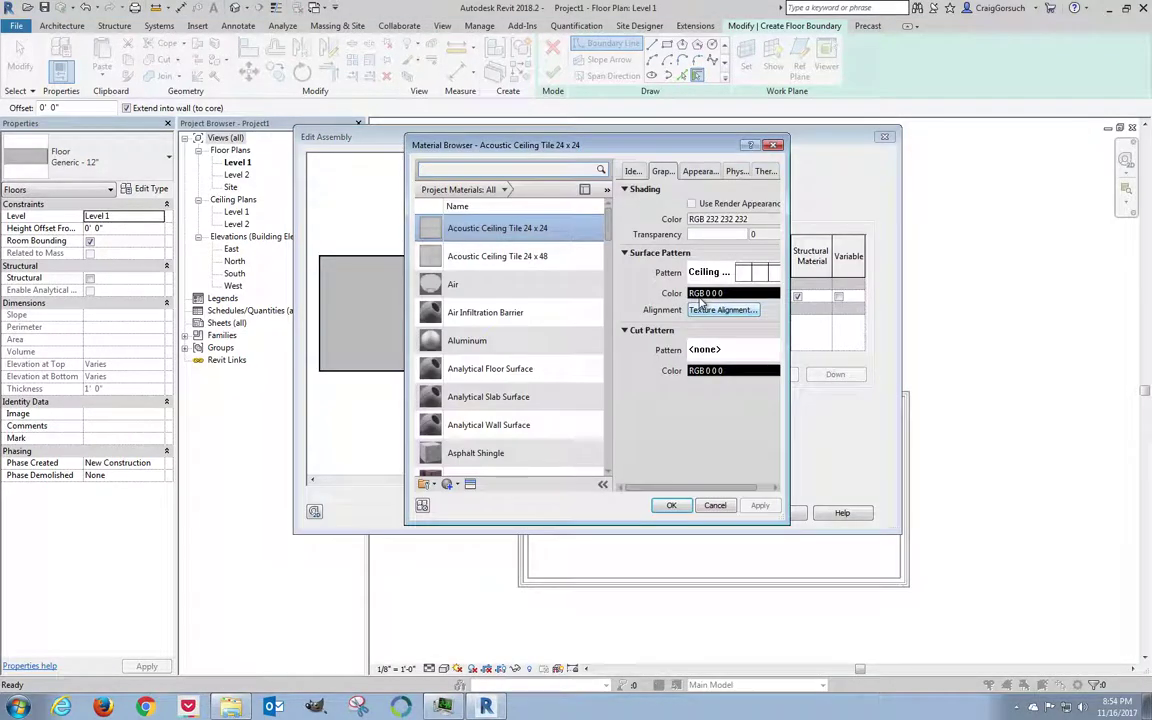
left_click(776, 146)
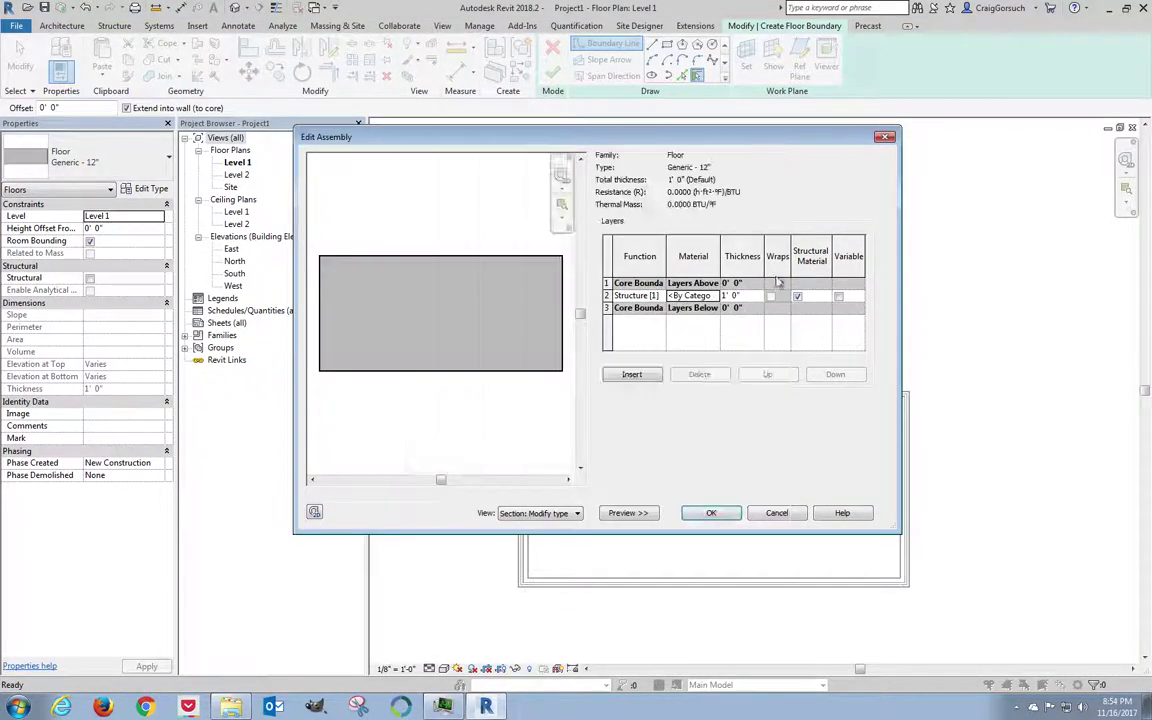
left_click(688, 297)
left_click(714, 297)
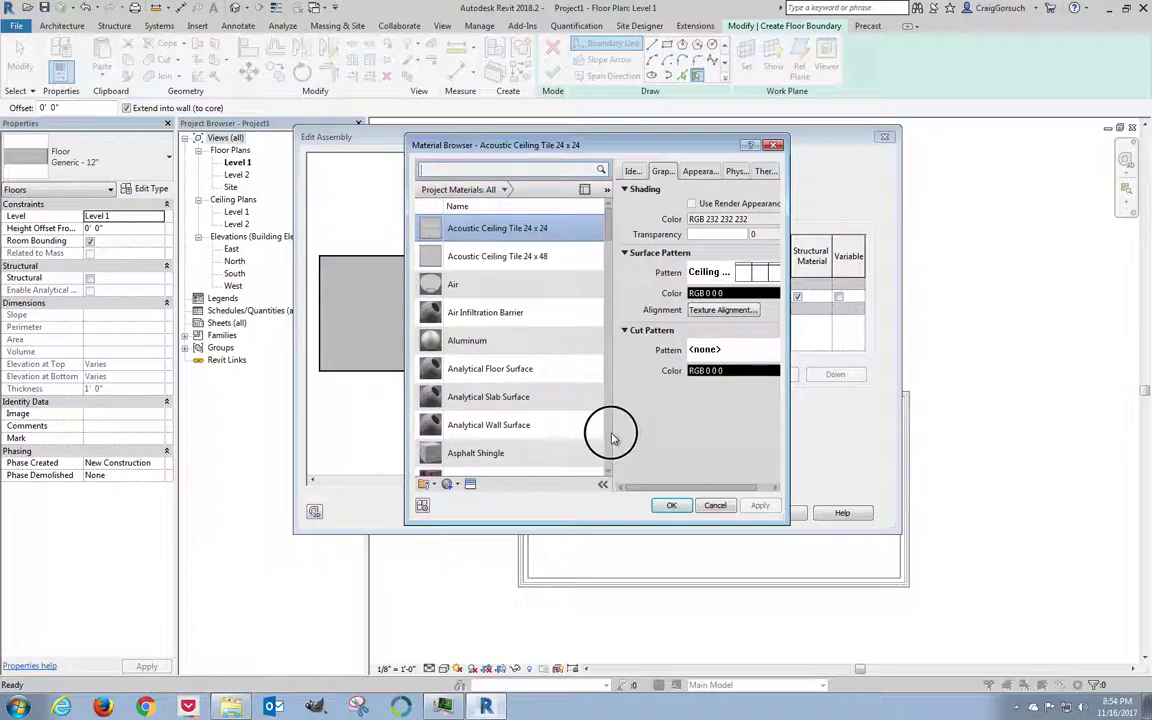
scroll(613, 435, "down", 4)
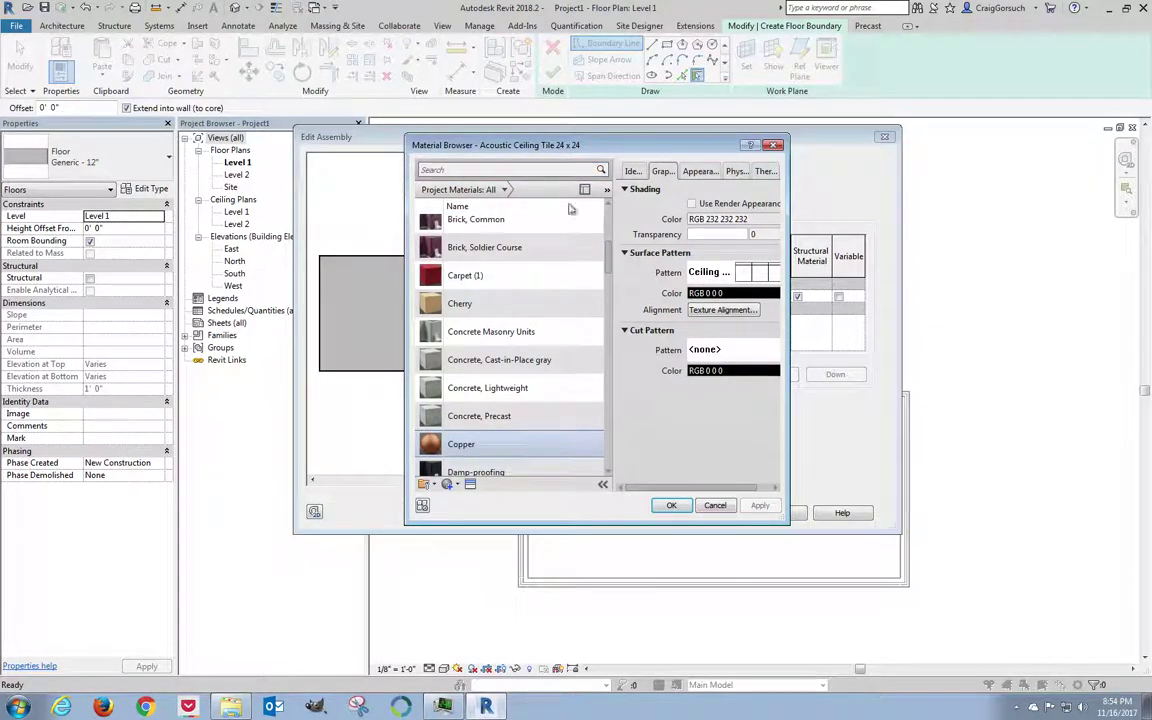
scroll(463, 372, "up", 1)
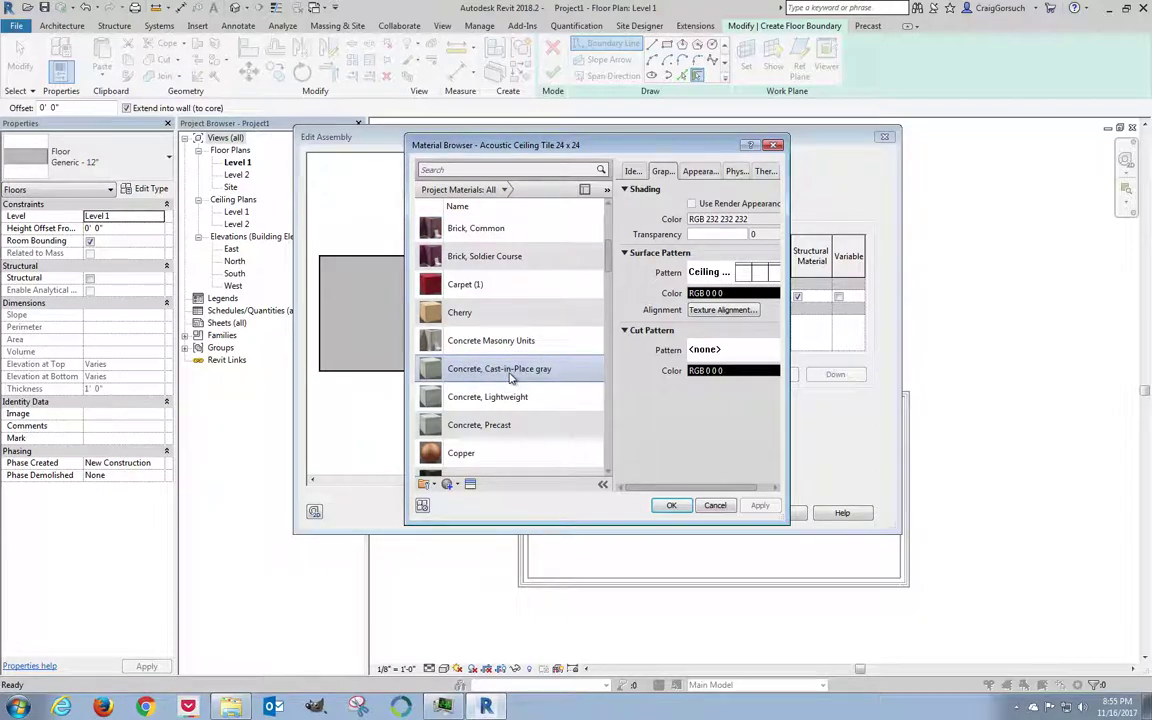
left_click(508, 372)
left_click(459, 170)
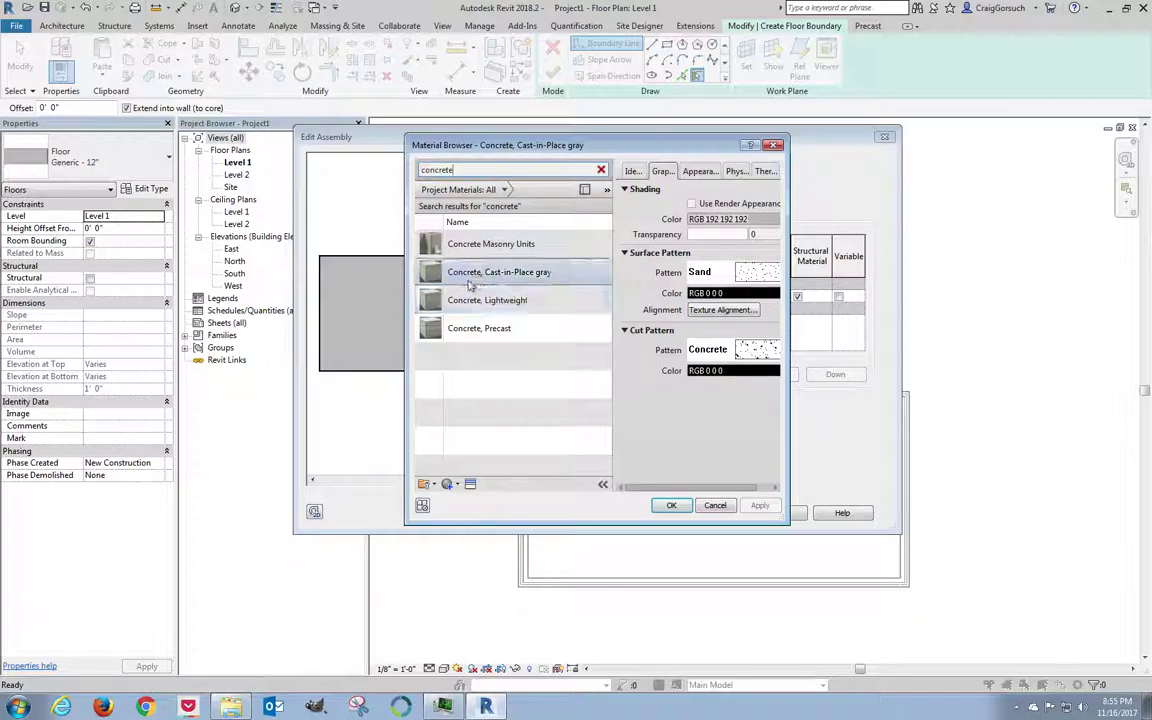
left_click(492, 282)
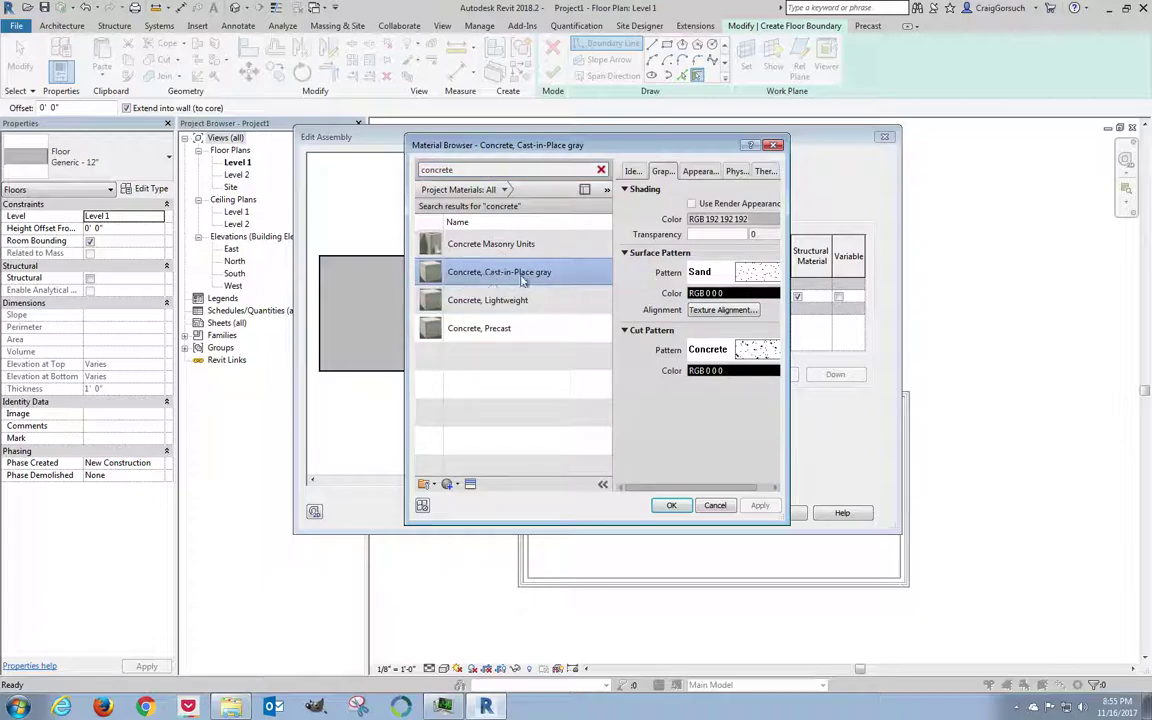
left_click(673, 505)
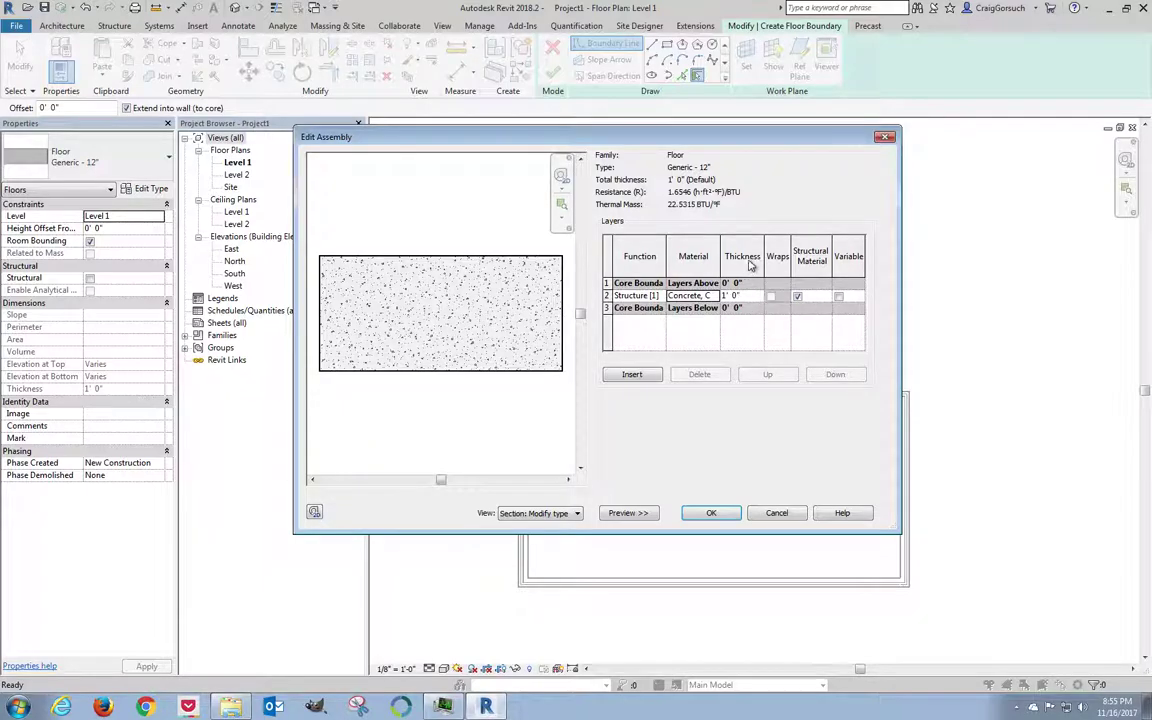
Try a thickness of 0' 4" for the structure layer and discard the changes to the Generic - 12" type
left_click(746, 296)
type("4")
key("Tab")
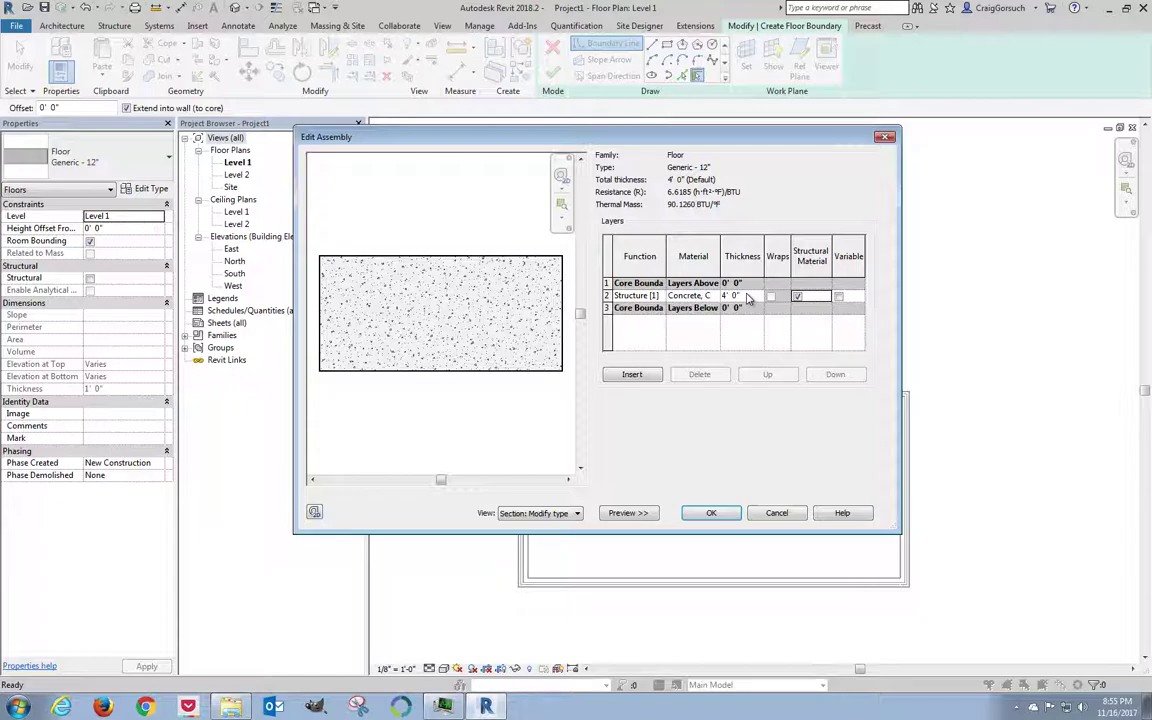
left_click(740, 296)
type("0' 4")
key("Tab")
left_click(746, 296)
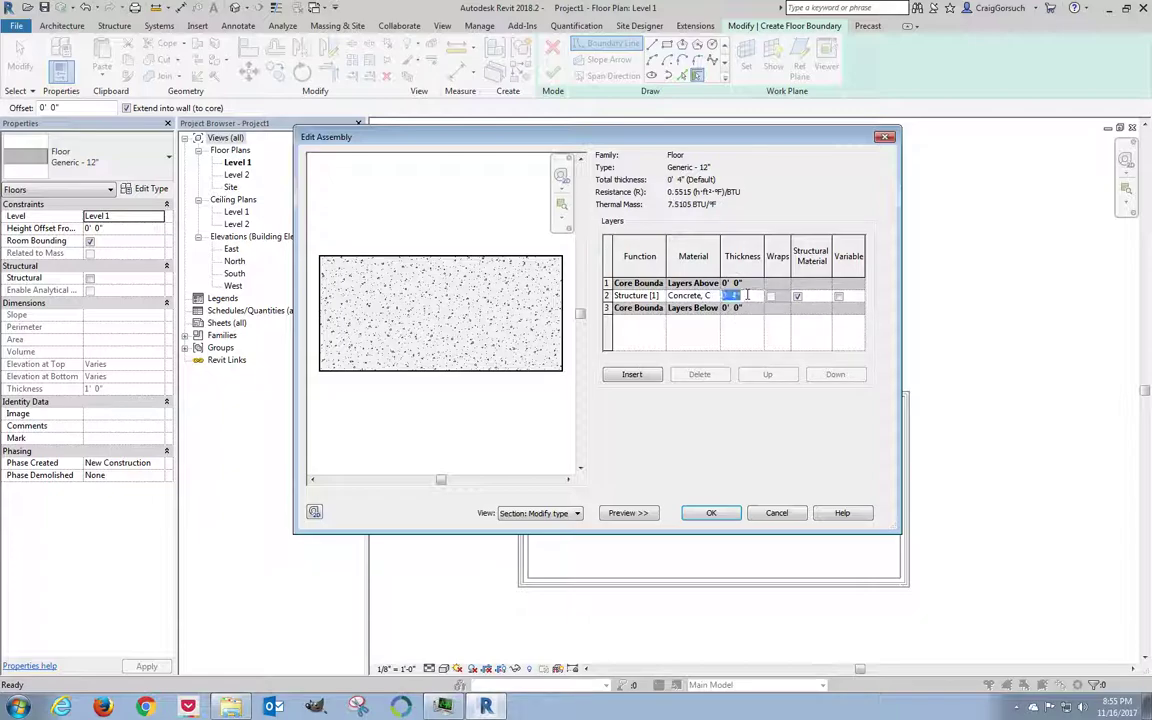
type("4'")
key("Tab")
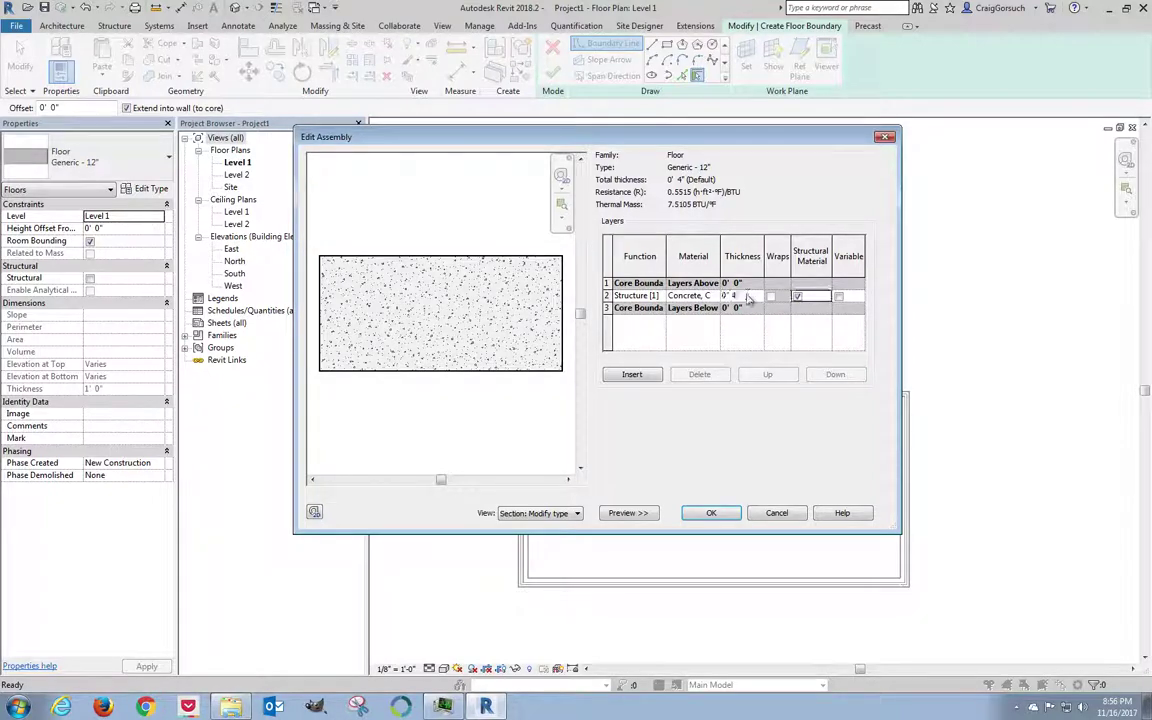
left_click(711, 513)
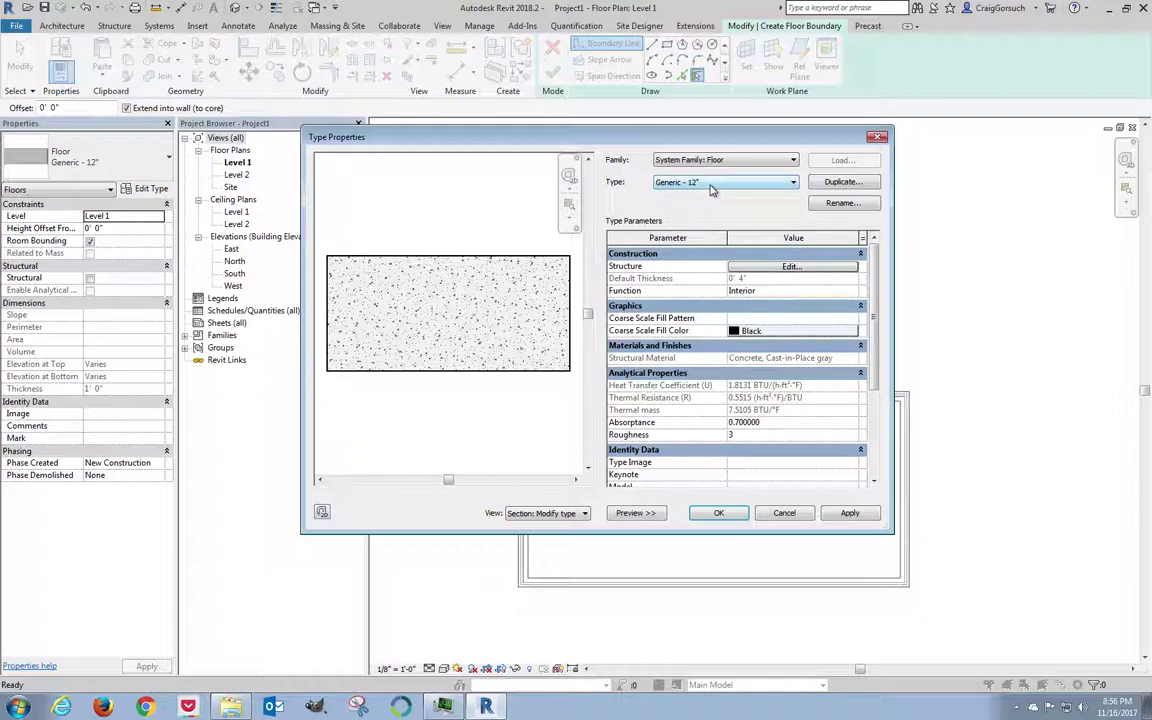
left_click(786, 515)
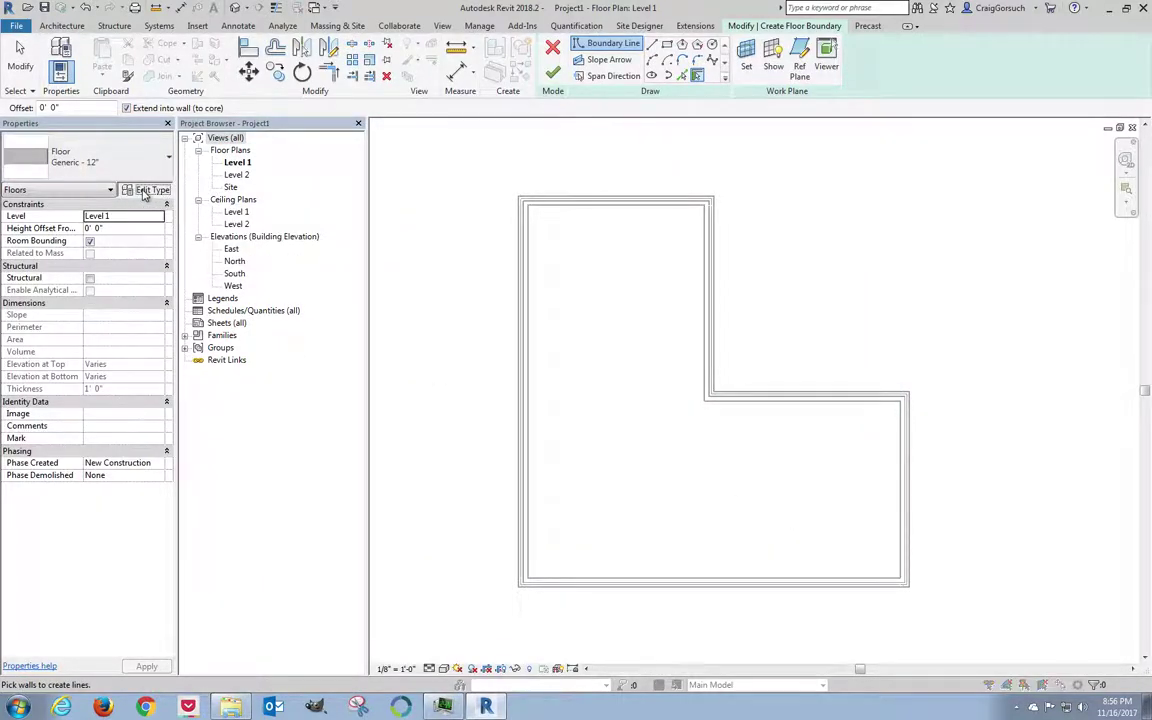
Duplicate the Generic - 12" floor type under the name 4" Concrete
left_click(148, 190)
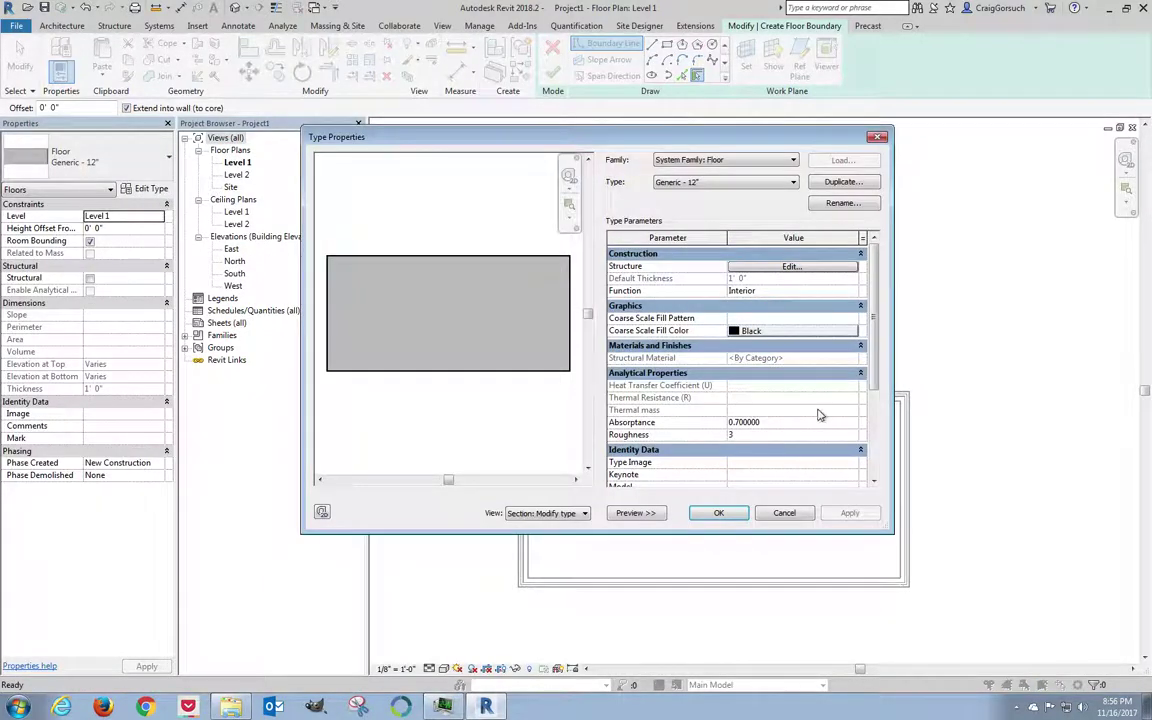
left_click(843, 182)
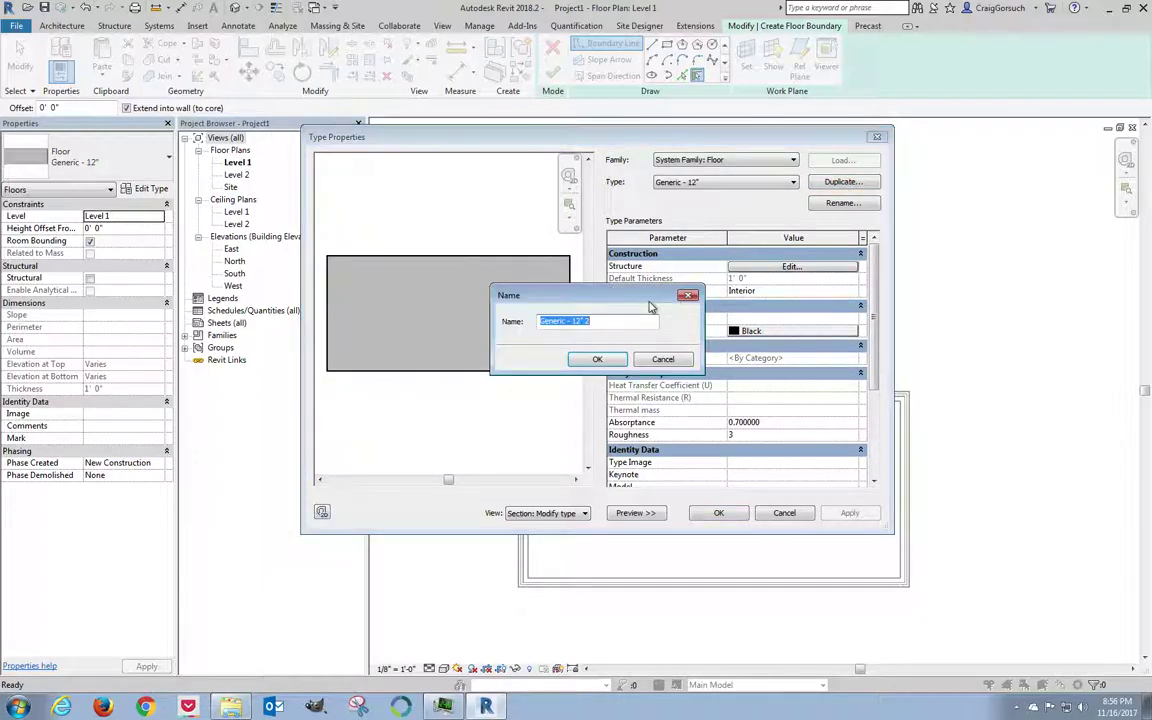
type("4\" Concrete")
key("Return")
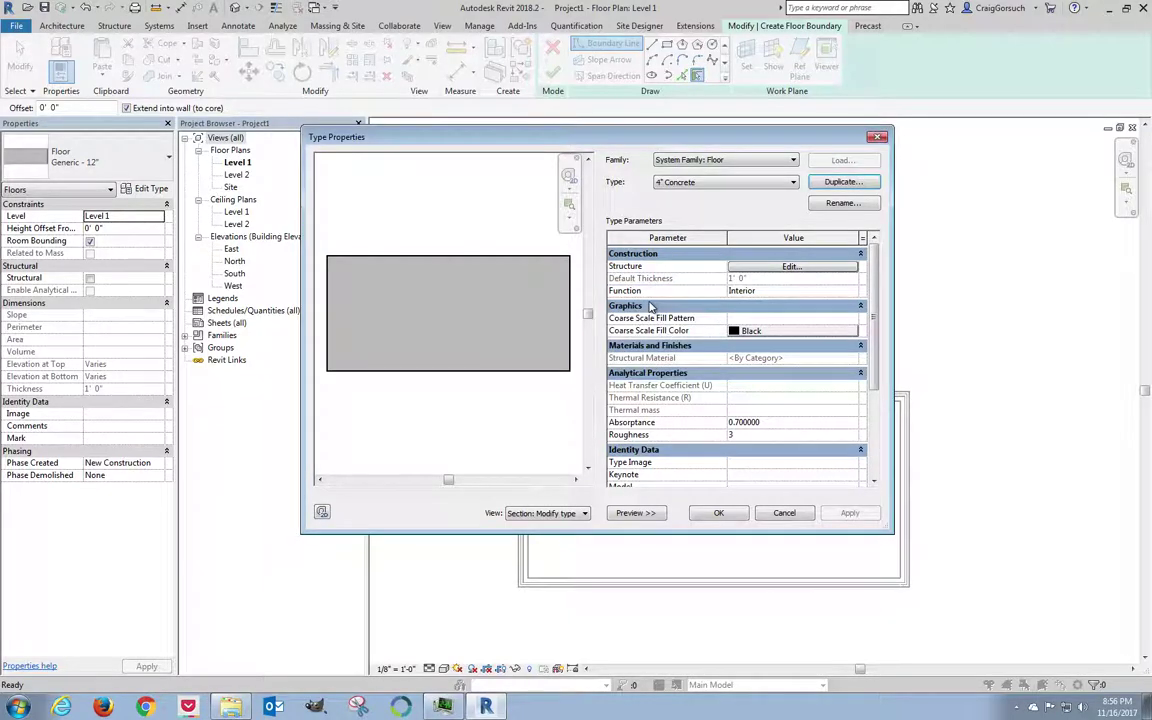
Give the 4" Concrete type's structure layer the Concrete, Cast-in-Place gray material and a thickness of 0' 4"
left_click(775, 268)
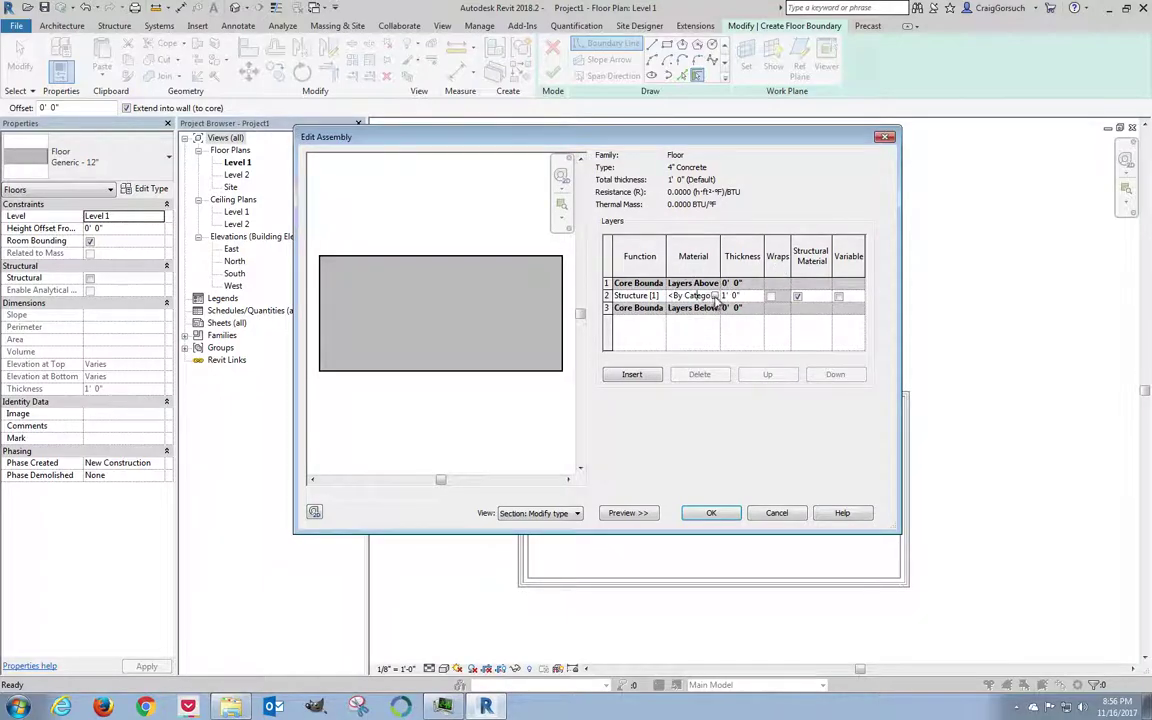
left_click(713, 297)
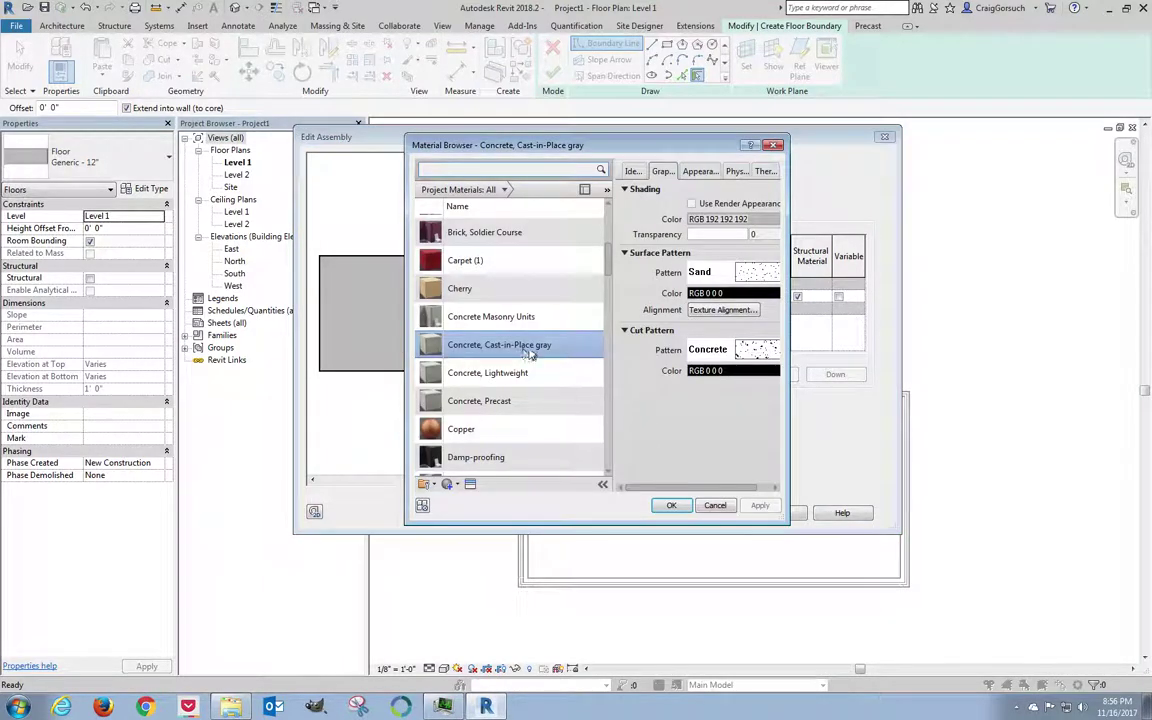
left_click(671, 505)
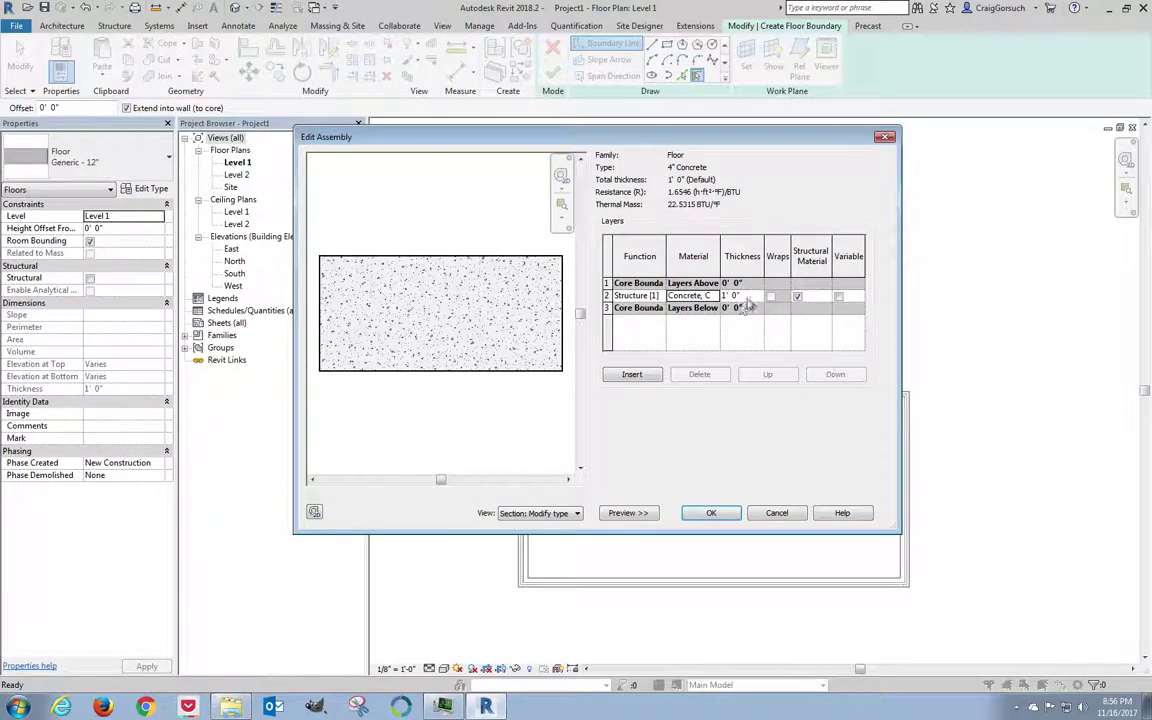
left_click(748, 296)
type("0' 4")
left_click(711, 512)
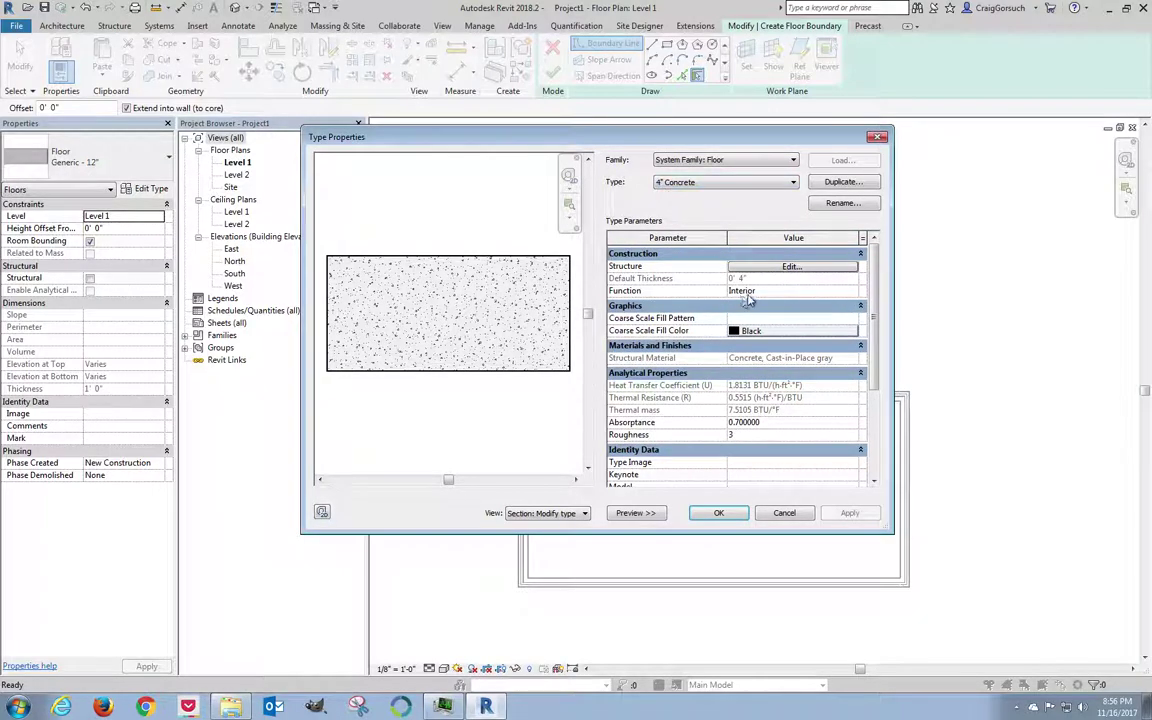
left_click(718, 512)
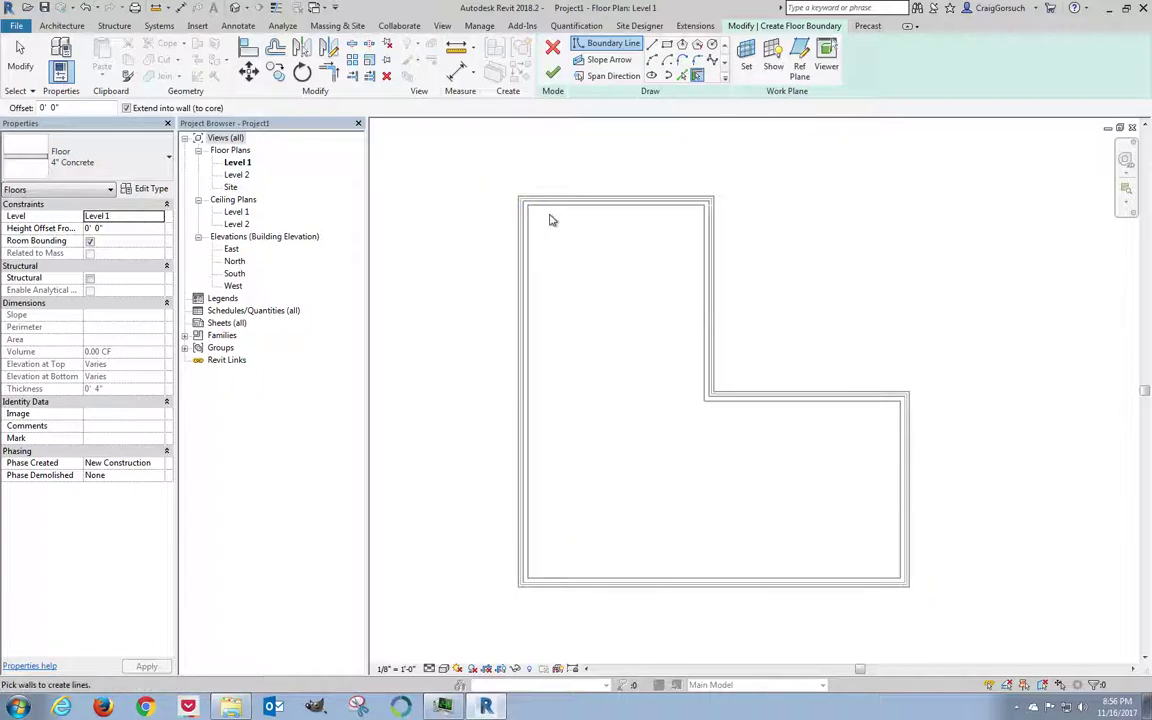
Create a floor boundary line with Pick Lines along the outer sheathing face of the building's north wall
left_click(682, 80)
scroll(701, 210, "up", 3)
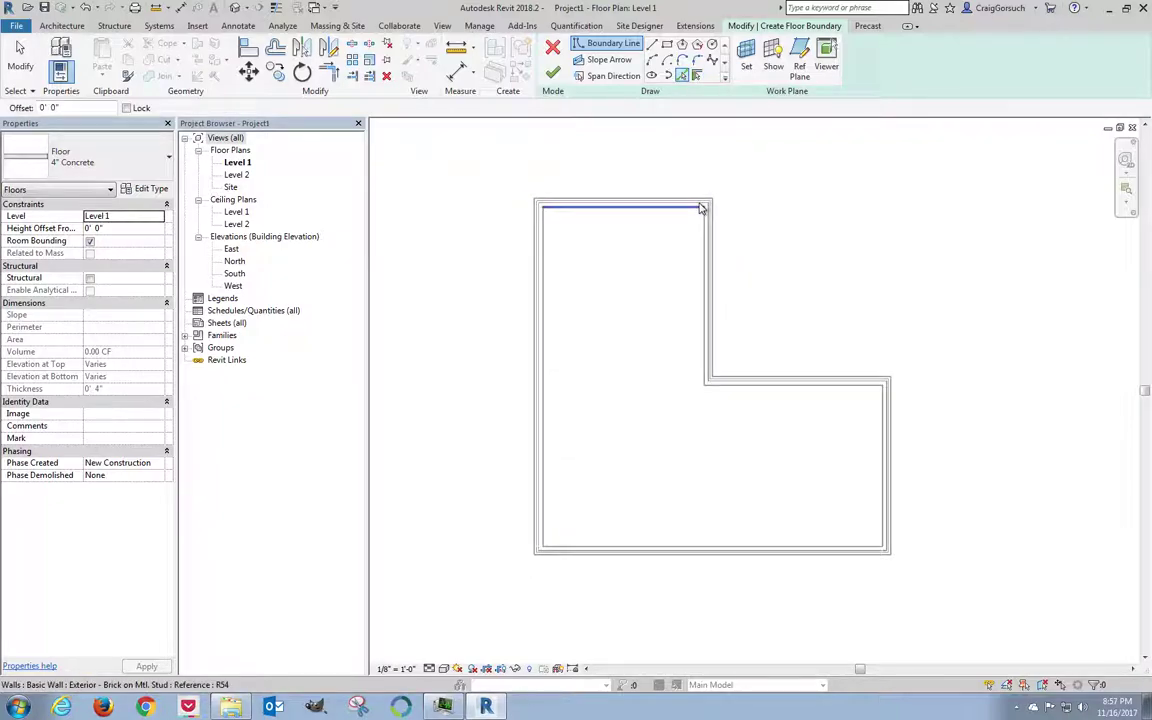
scroll(701, 210, "up", 5)
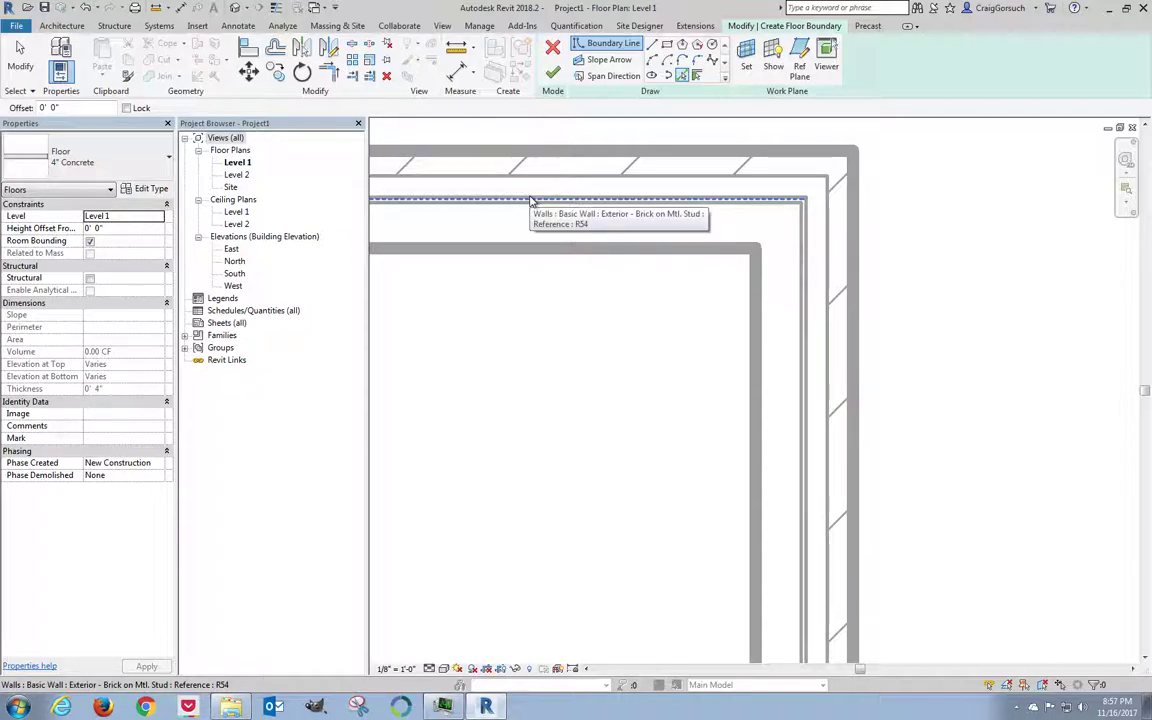
key("Tab")
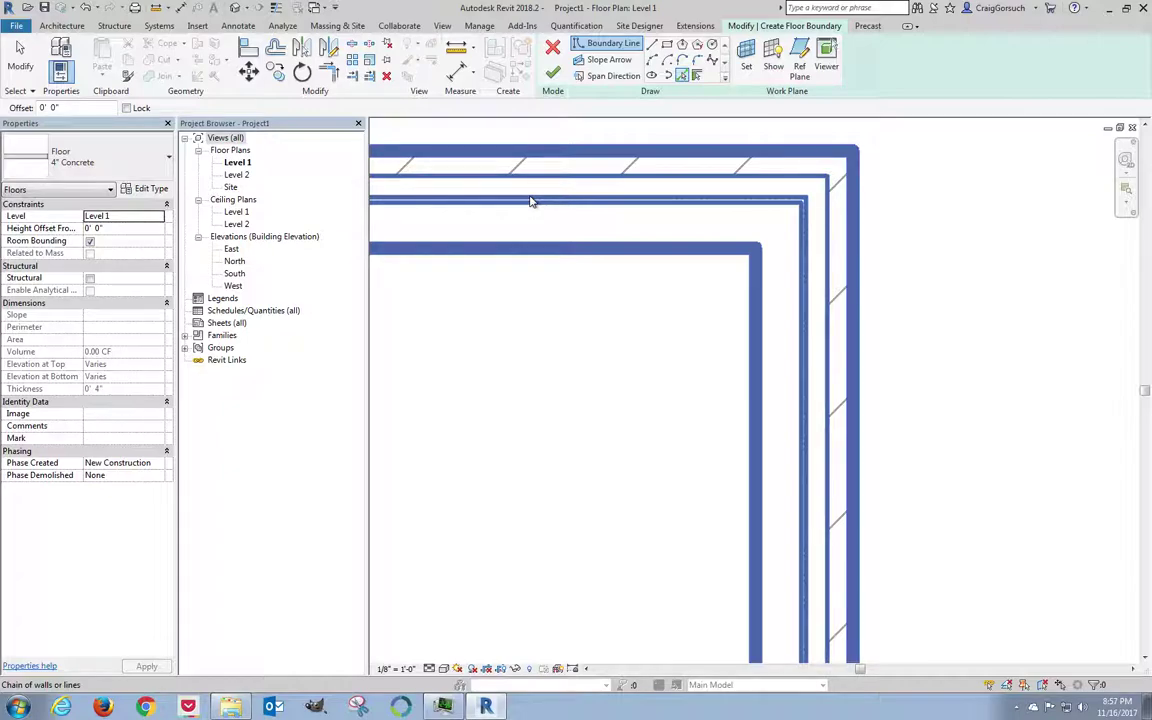
key("Tab")
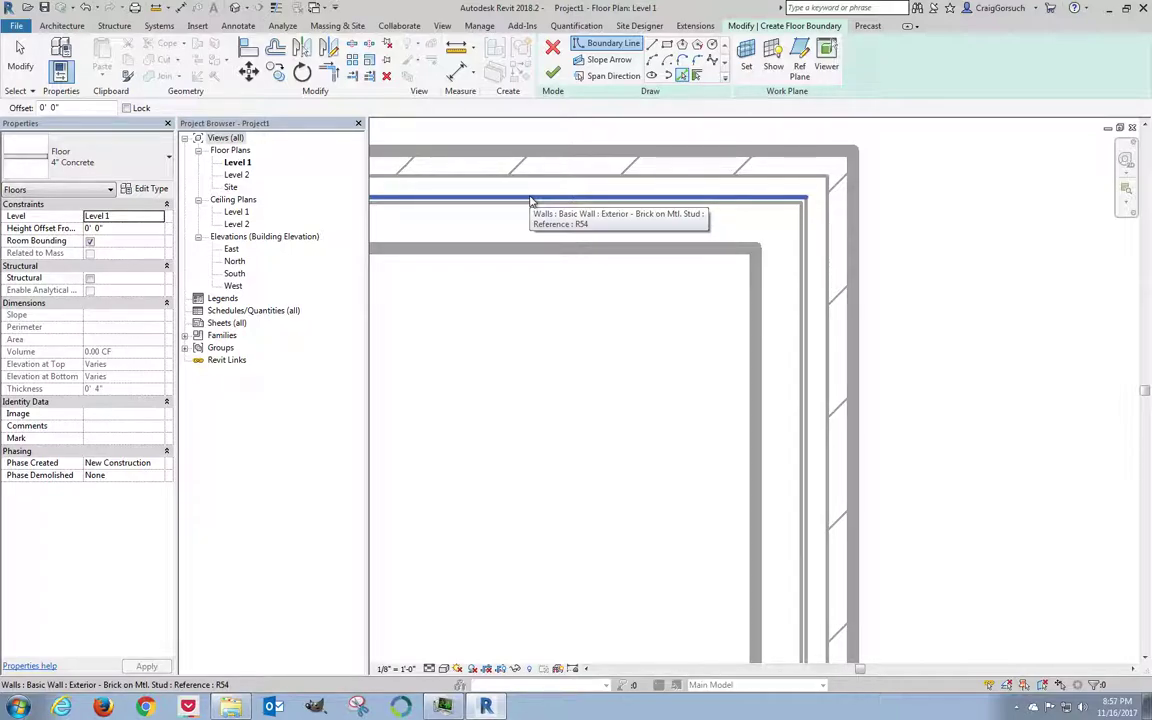
left_click(532, 200)
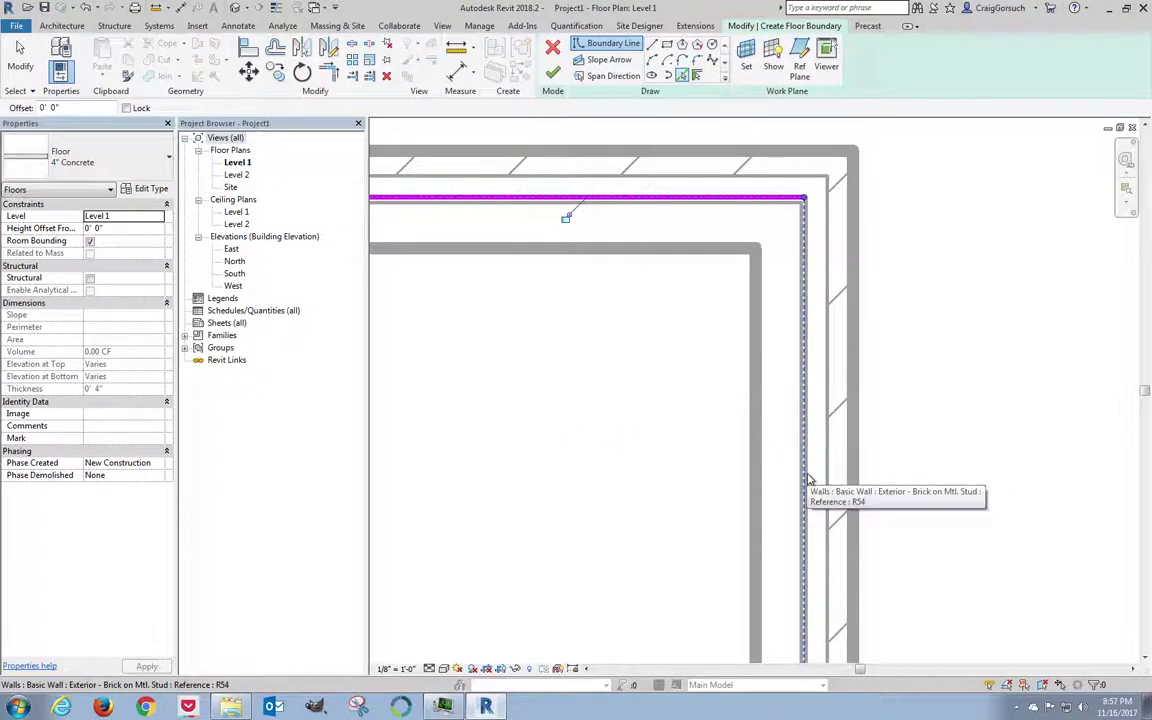
Add floor boundary lines along the outer sheathing faces of the north wing's east wall and the east wing's north and east walls
key("Tab")
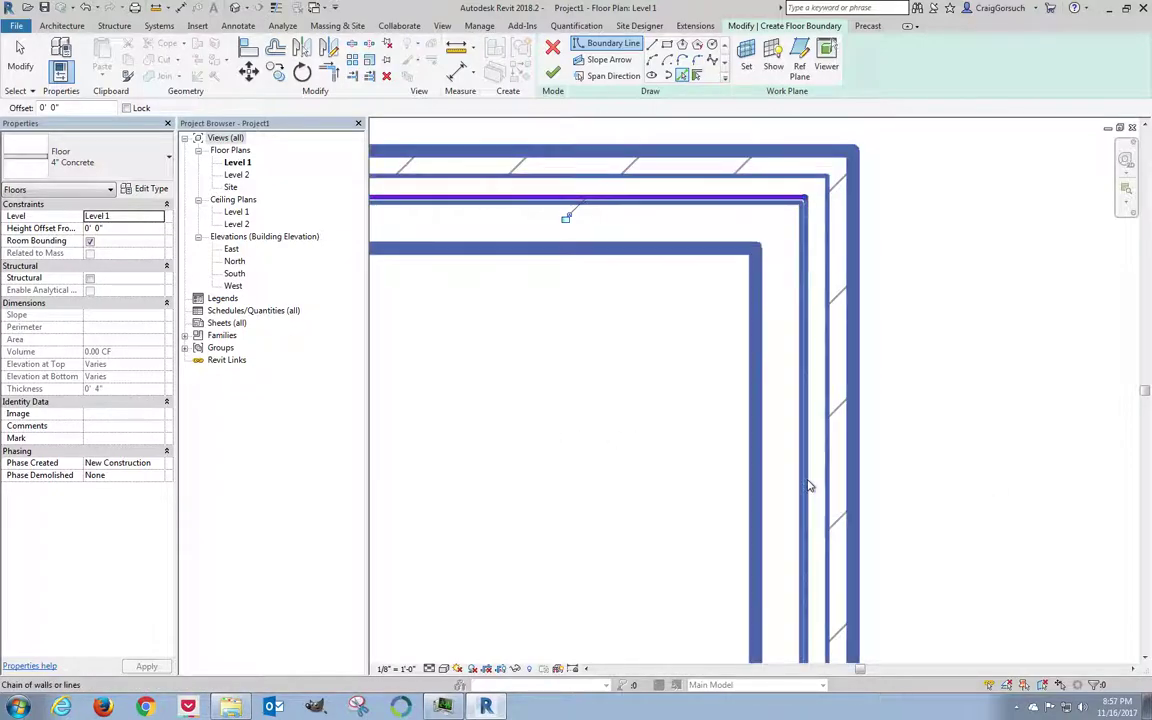
left_click(810, 486)
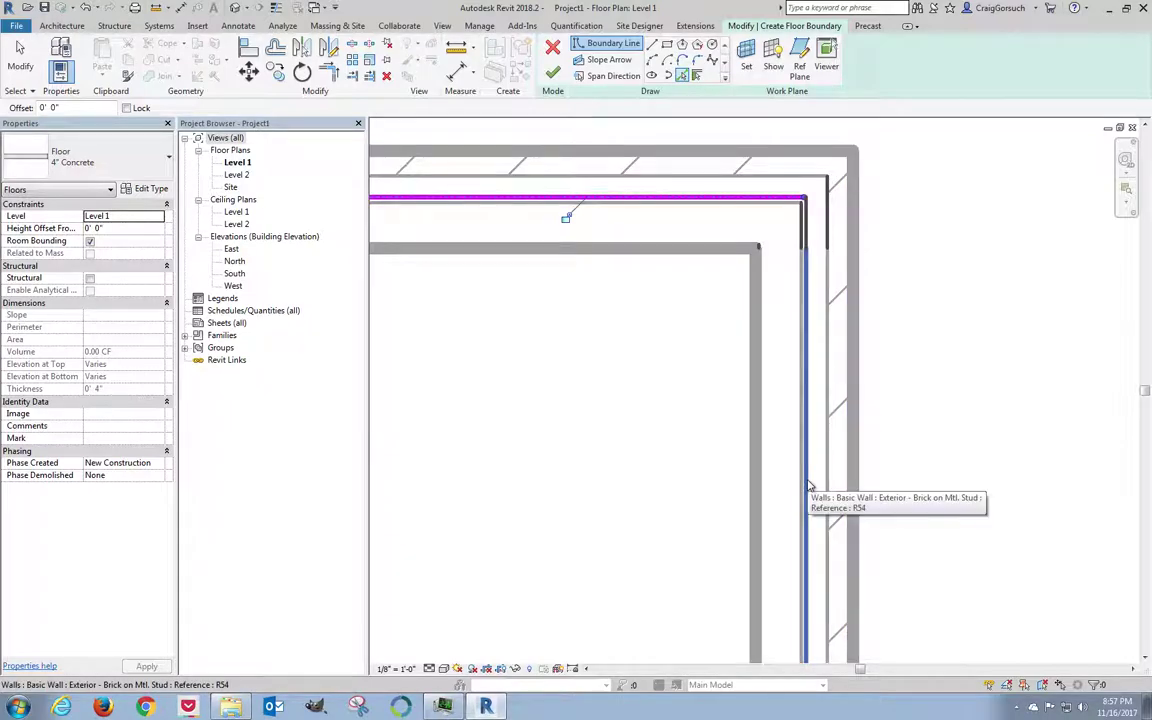
scroll(784, 411, "down", 2)
scroll(638, 278, "up", 4)
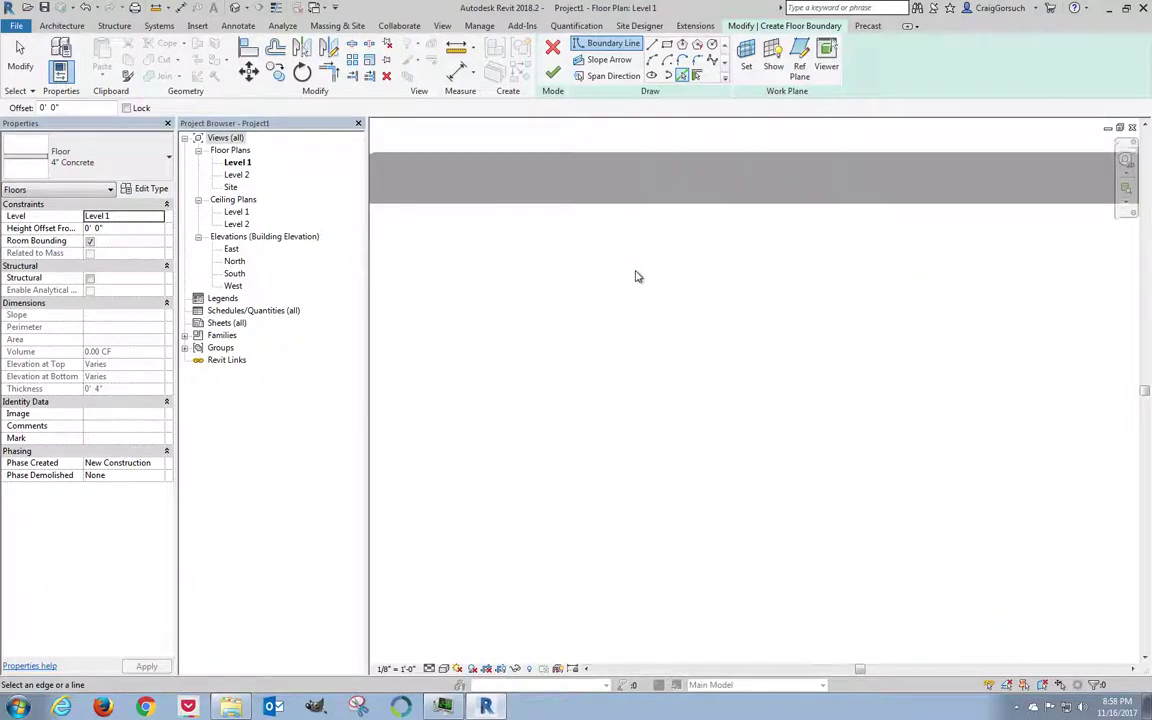
scroll(638, 278, "down", 6)
scroll(715, 350, "down", 2)
middle_click_drag(715, 350, 838, 355)
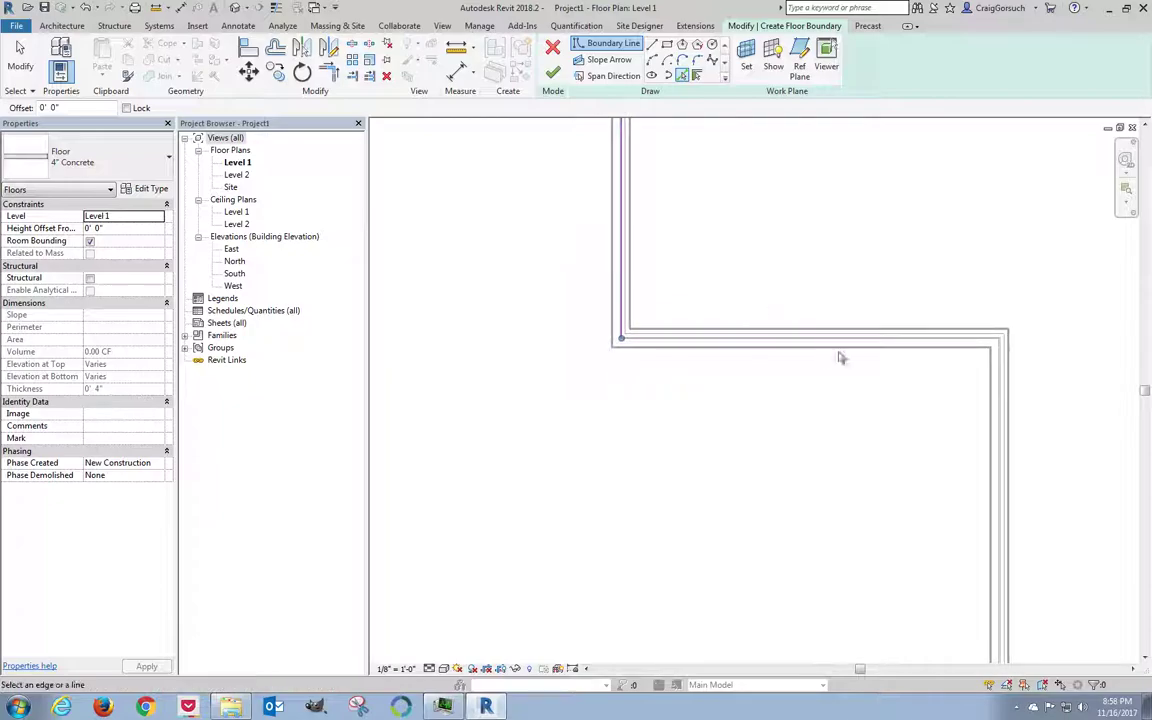
scroll(1050, 347, "up", 4)
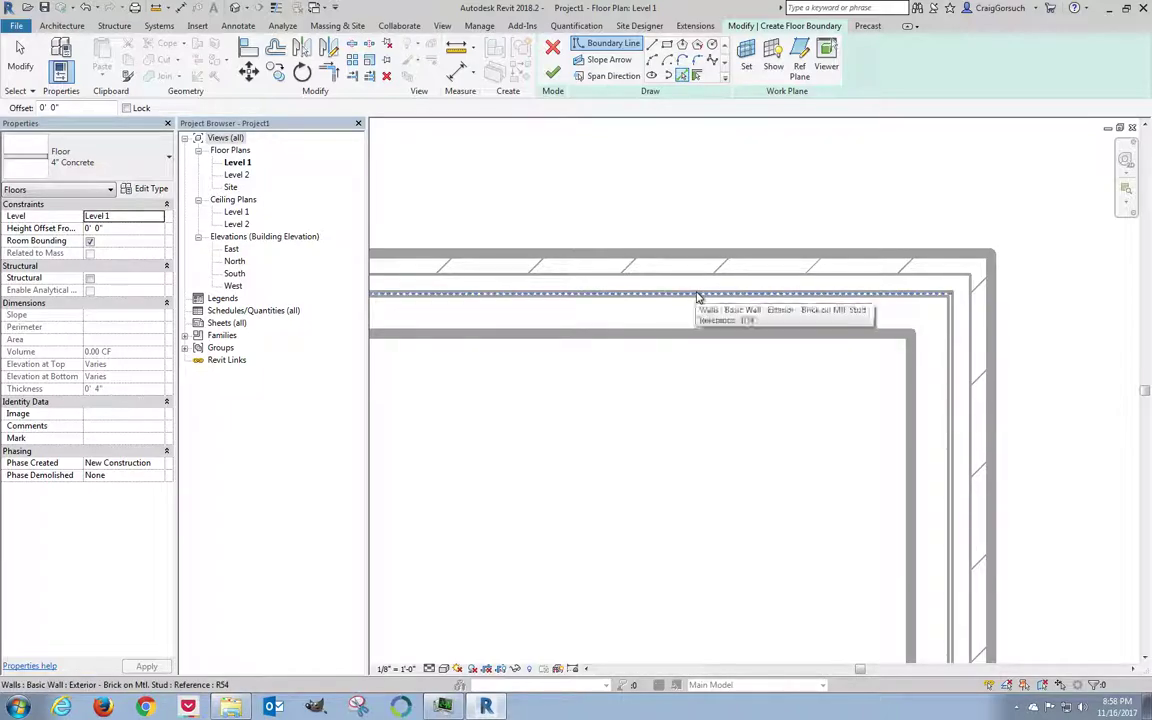
left_click(697, 296)
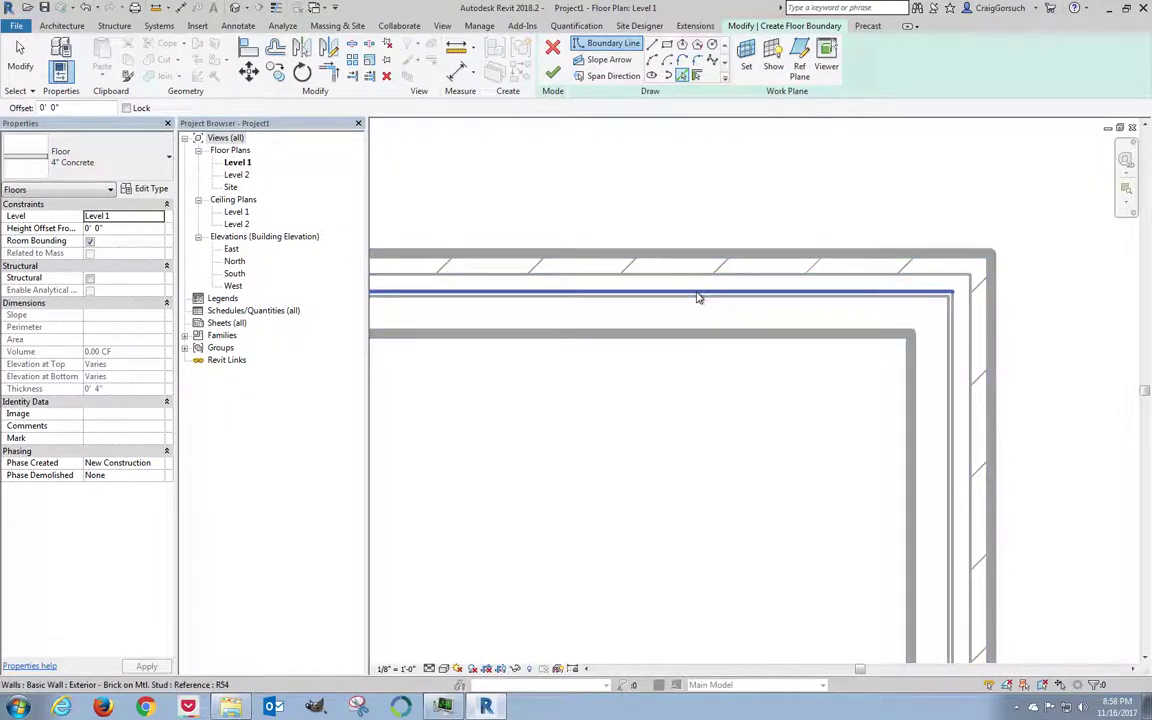
left_click(956, 578)
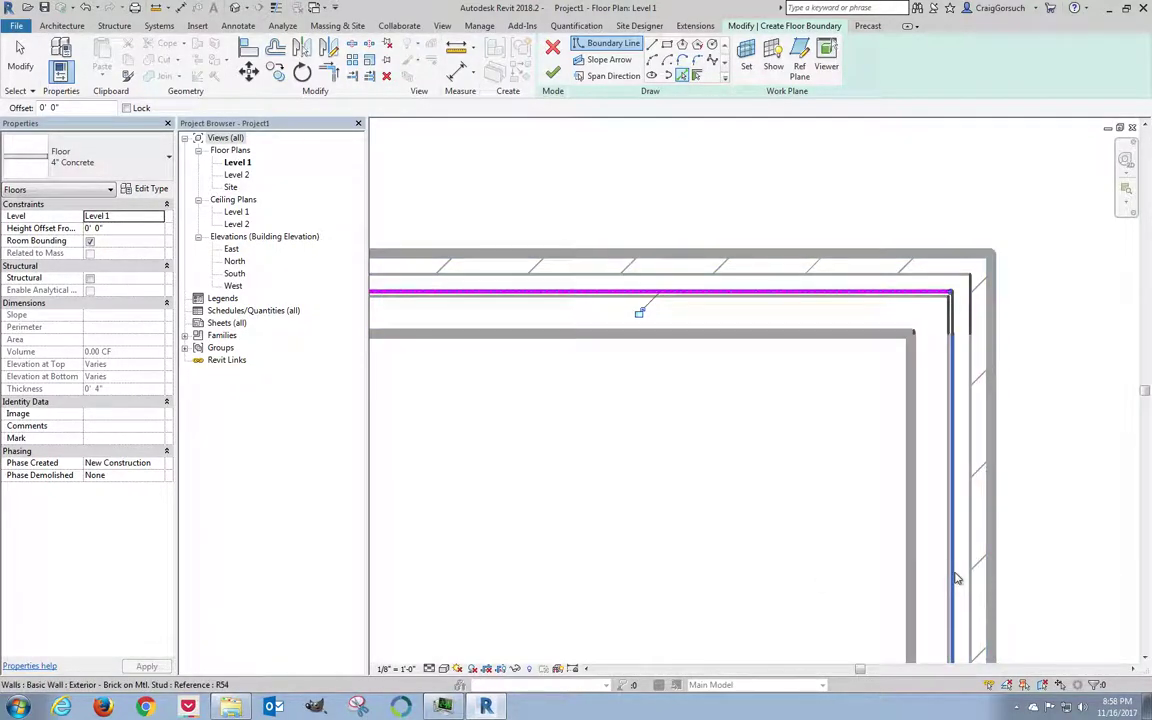
Add floor boundary lines along the outer sheathing faces of the building's west and south walls to close the L-shaped sketch
middle_click_drag(849, 537, 959, 280)
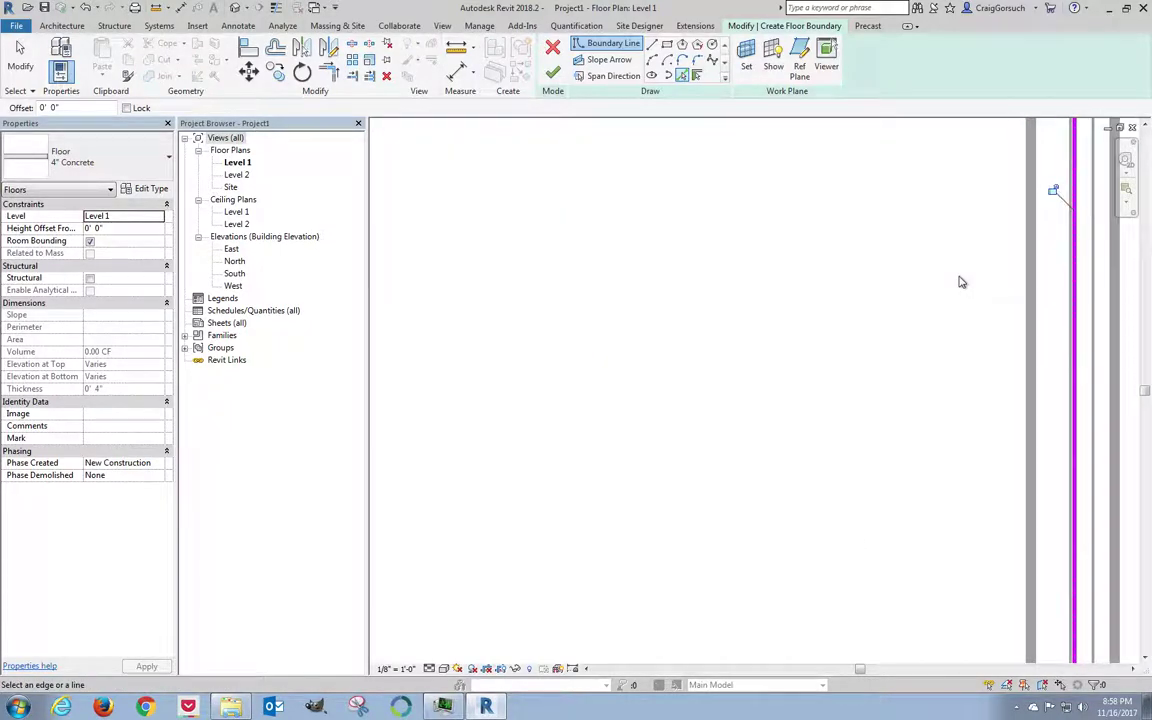
scroll(959, 282, "down", 3)
scroll(388, 530, "up", 4)
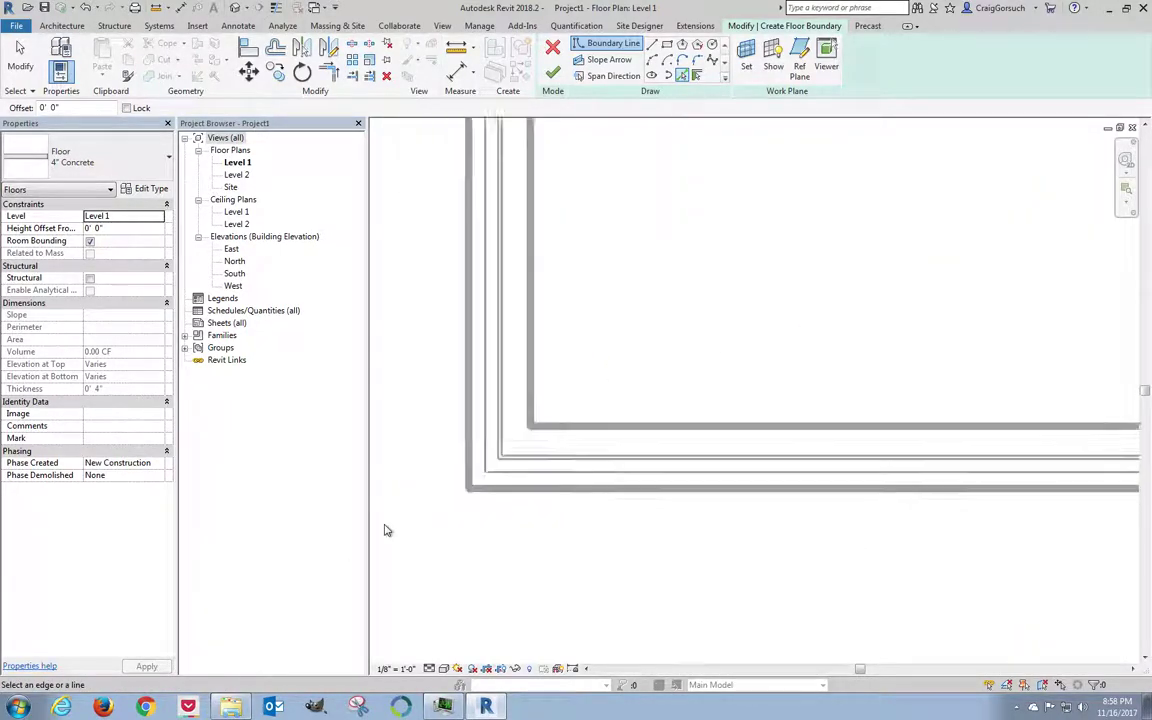
scroll(388, 530, "up", 1)
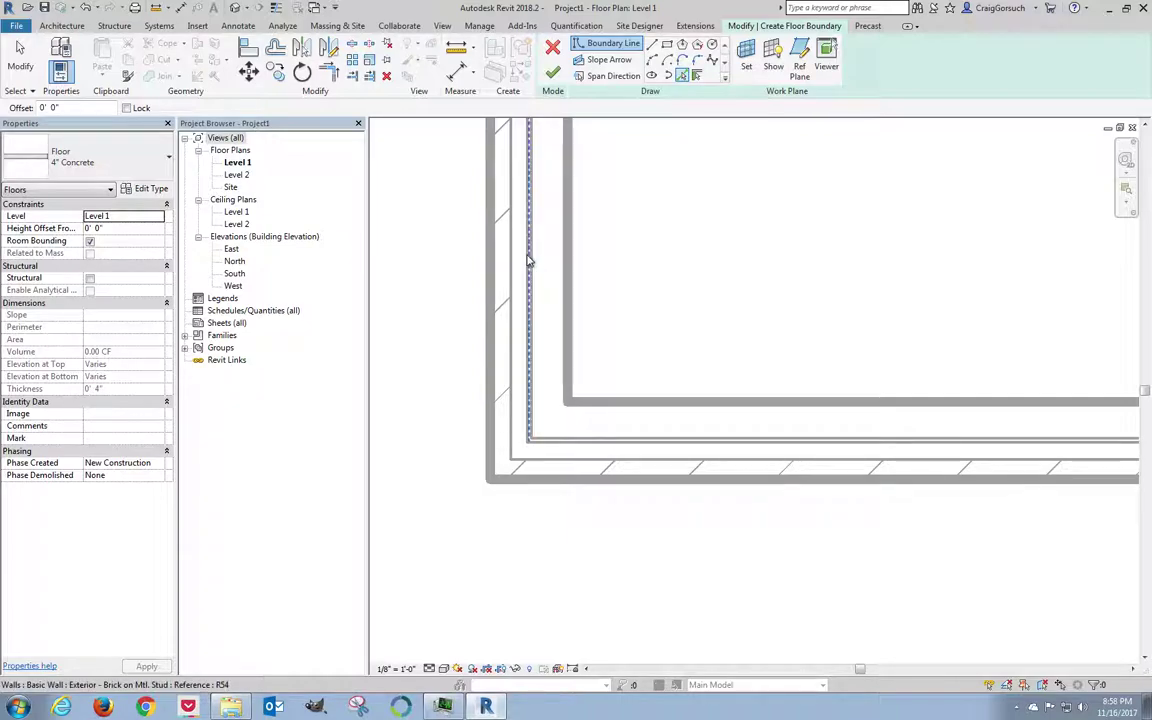
key("Tab")
key("Tab")
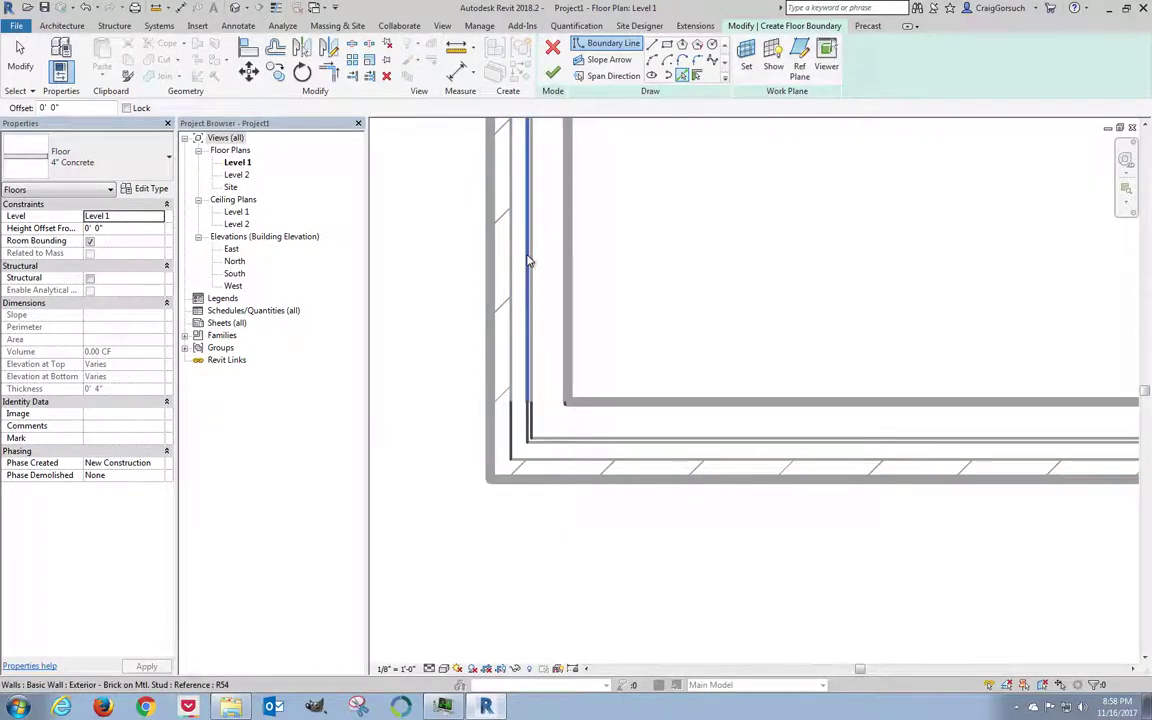
left_click(529, 261)
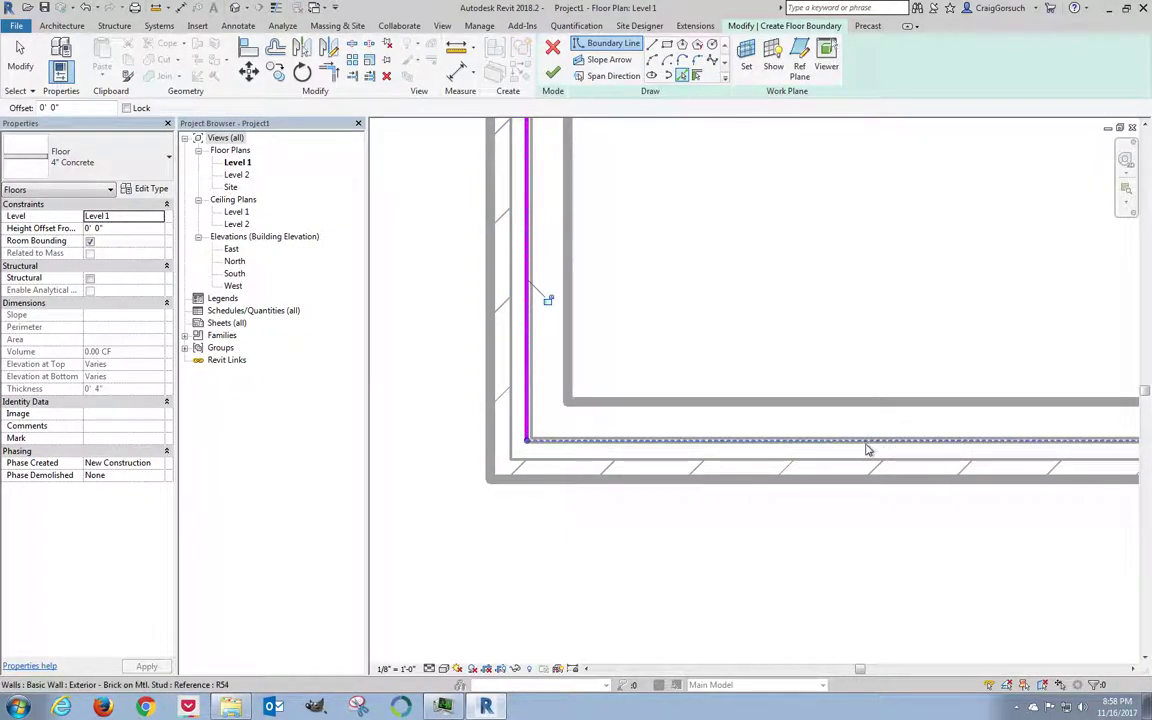
key("Tab")
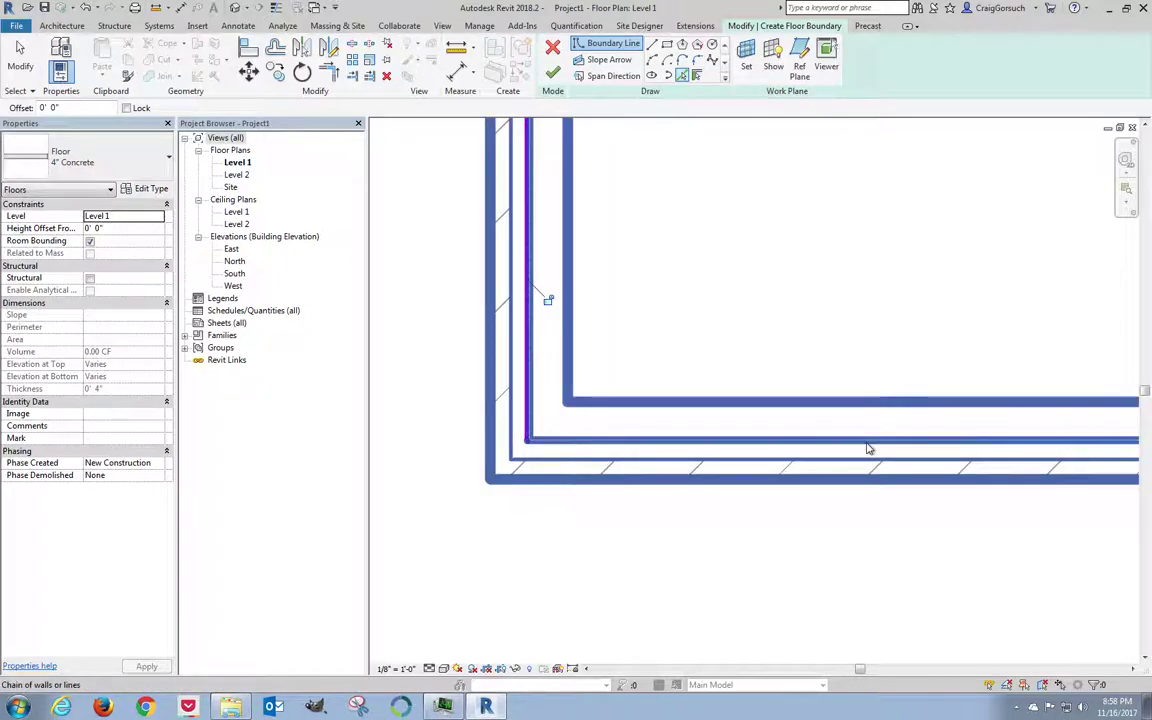
left_click(868, 449)
Finish the 4" Concrete floor sketch and deselect the floor
scroll(644, 579, "down", 2)
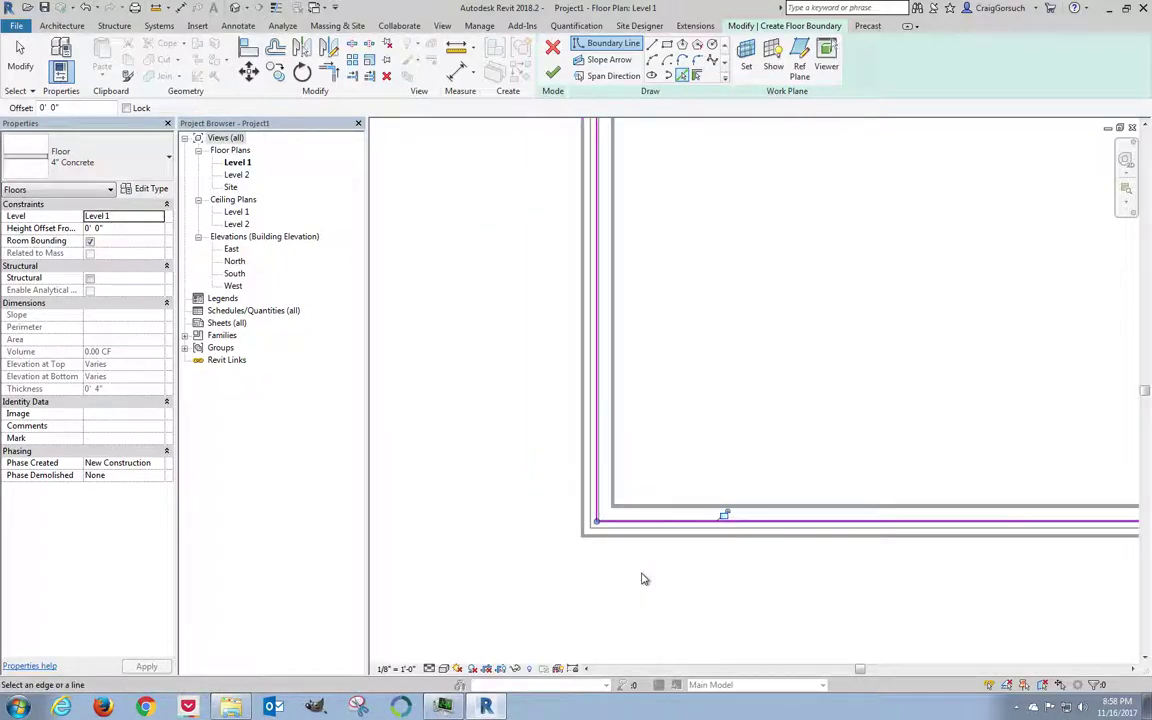
scroll(644, 579, "down", 3)
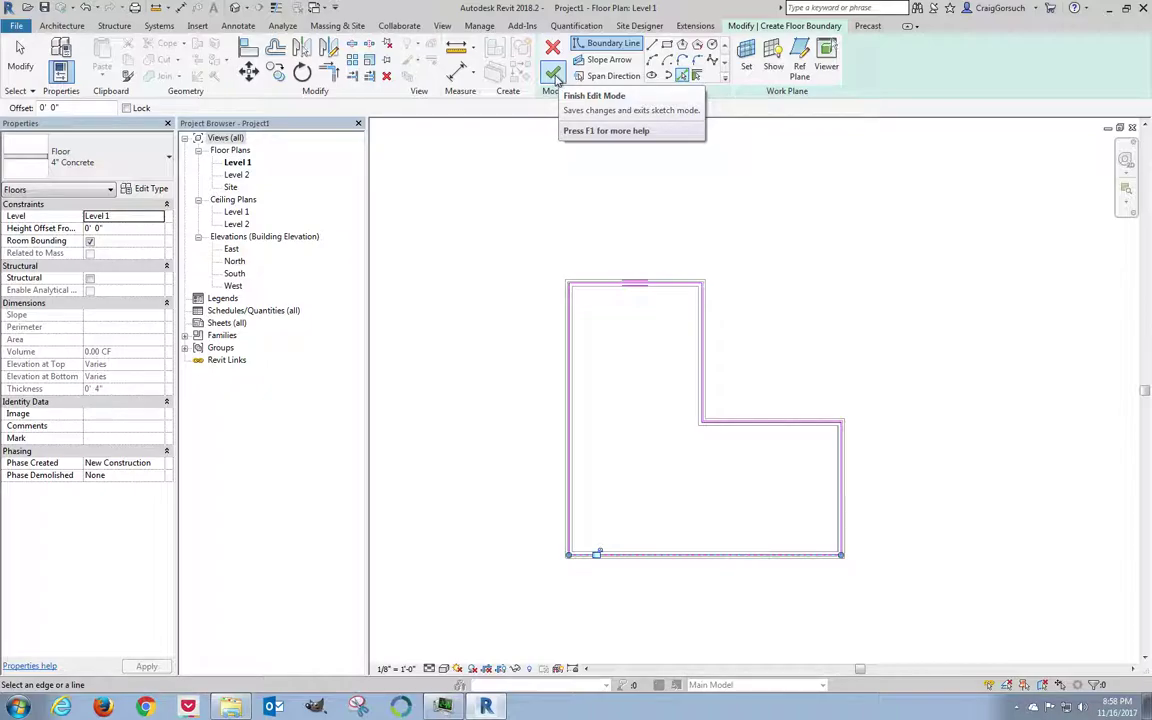
left_click(555, 77)
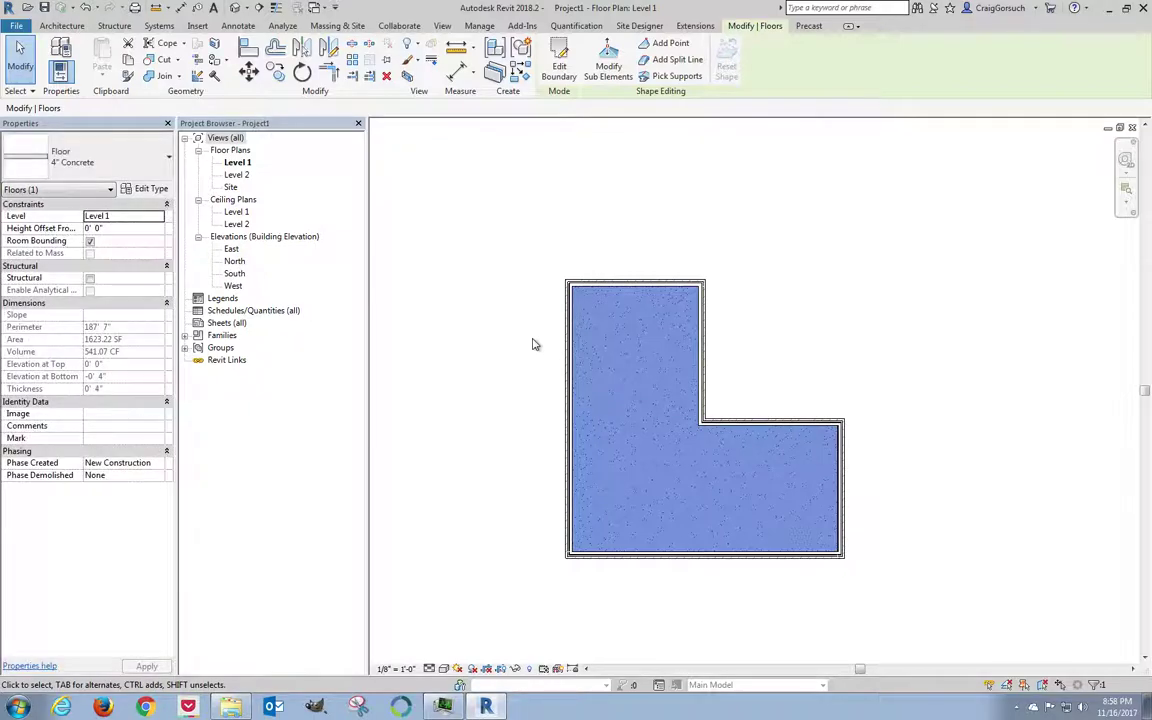
left_click(533, 345)
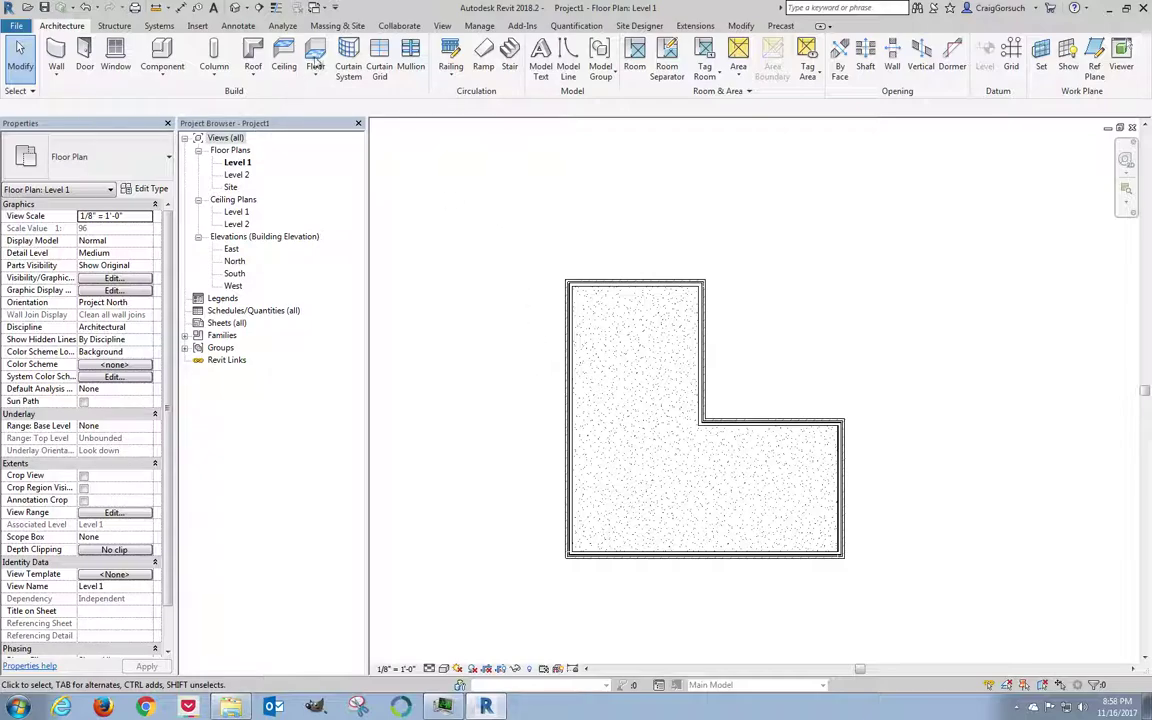
Start a new floor and duplicate the 4" Concrete type under the name 8" Concrete
left_click(315, 55)
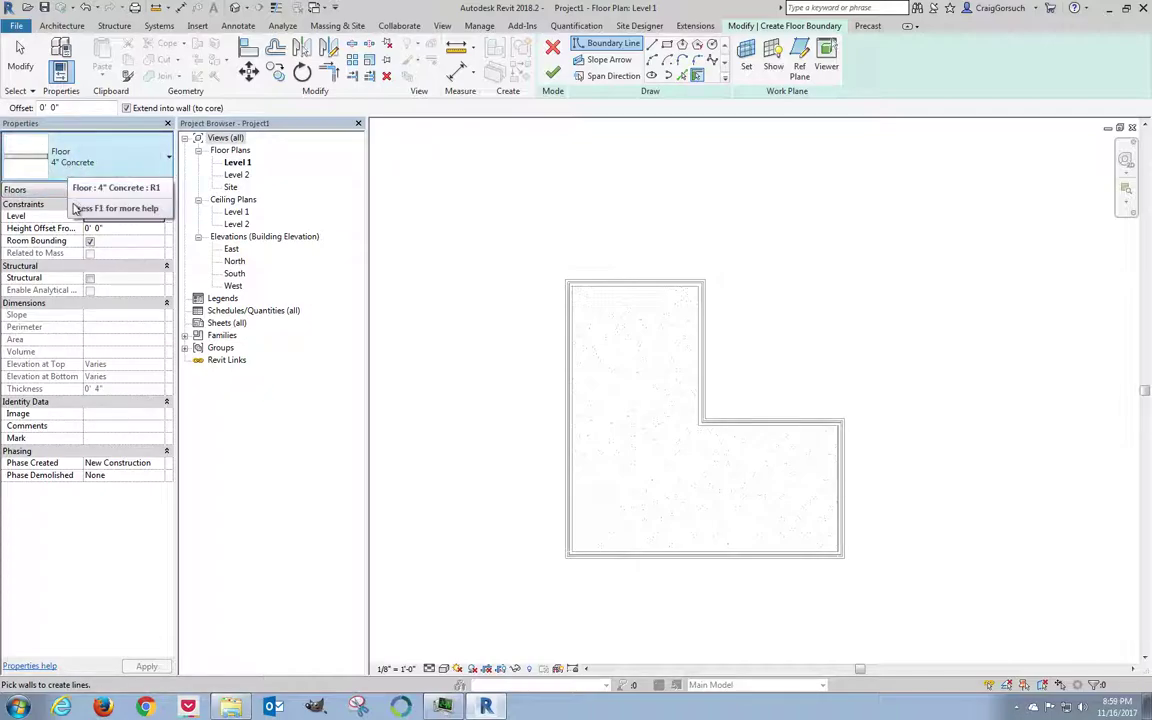
left_click(150, 190)
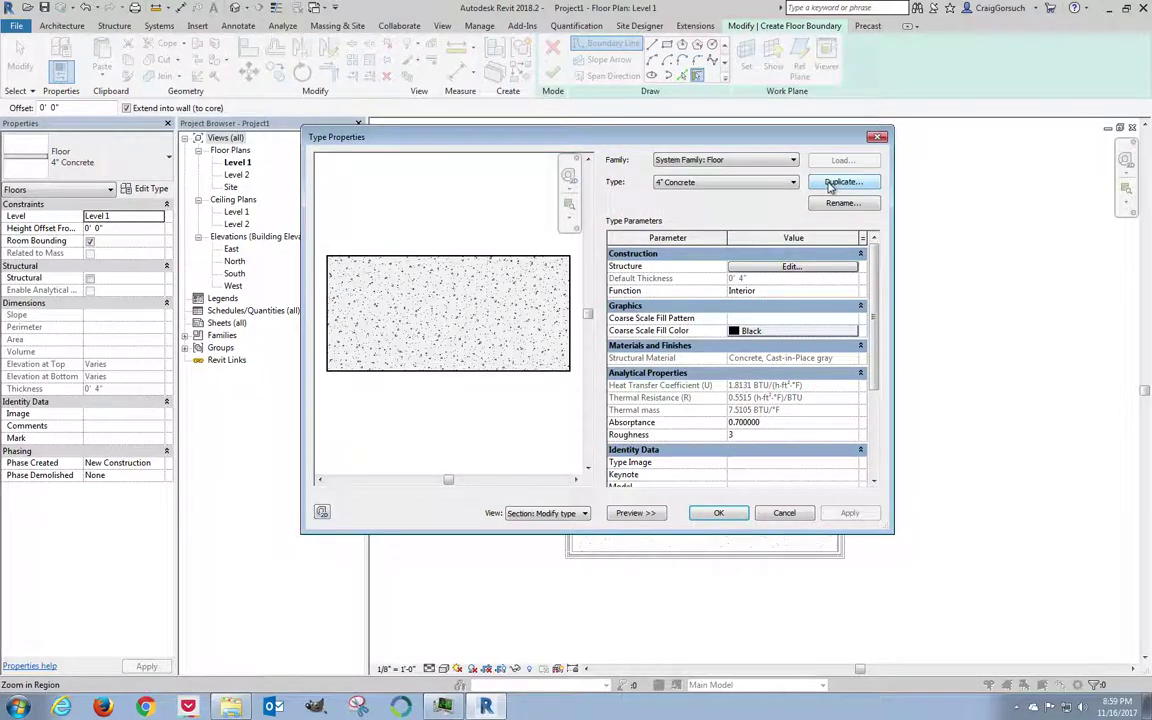
left_click(828, 185)
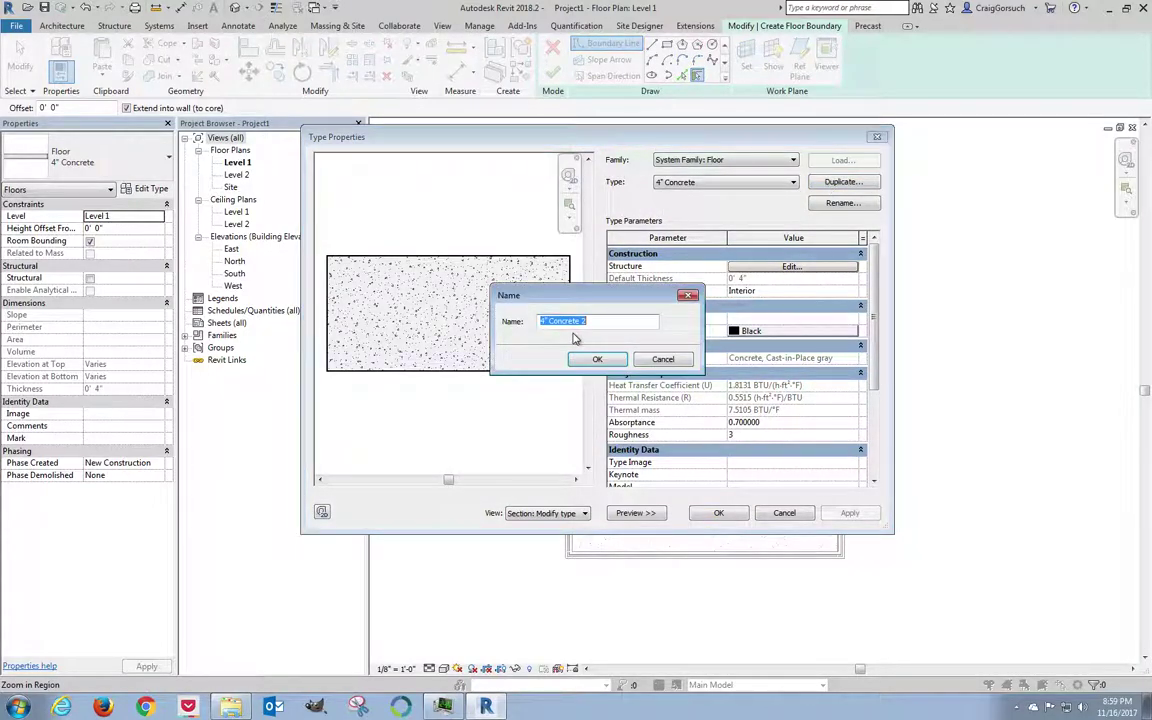
type("8\"")
key("Return")
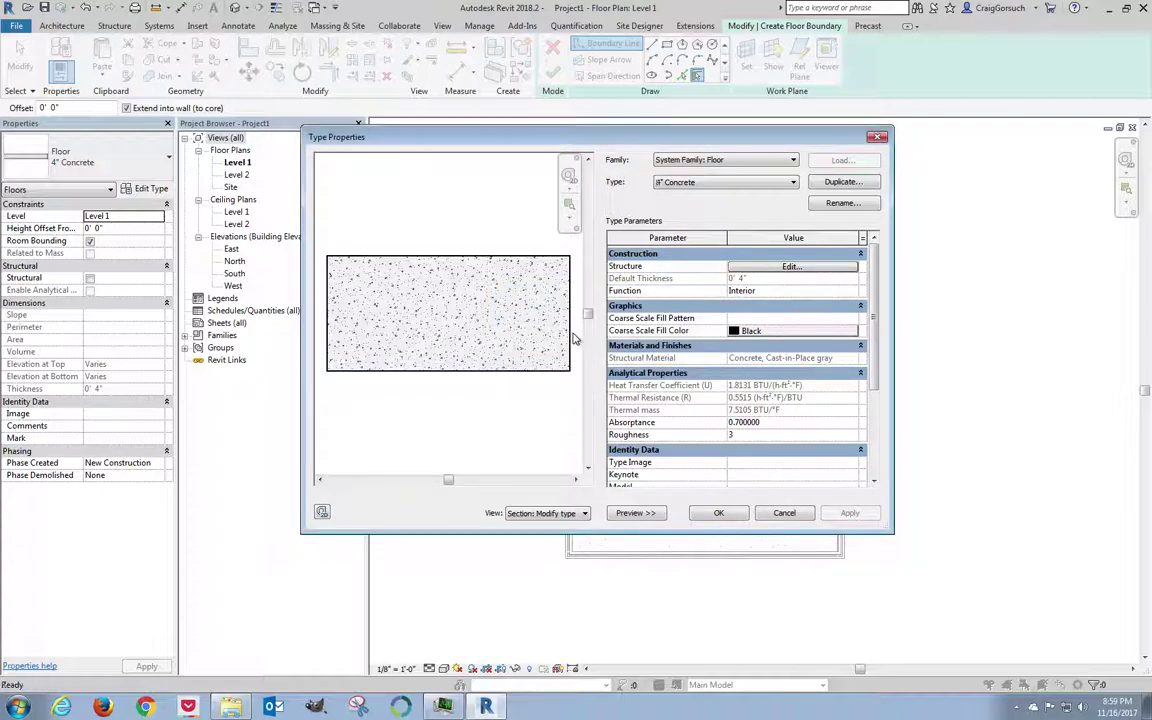
Set the 8" Concrete type's structure layer thickness to 0' 8" and apply the type to the new floor
left_click(788, 267)
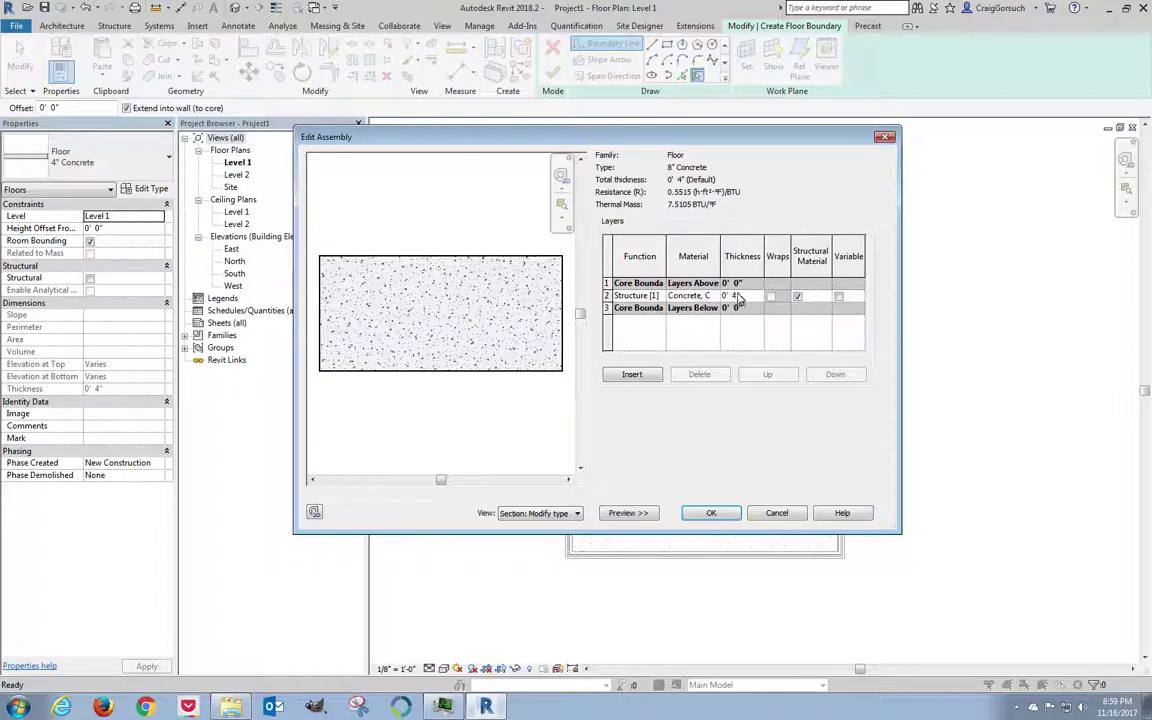
left_click(742, 295)
type("0' 8")
key("Tab")
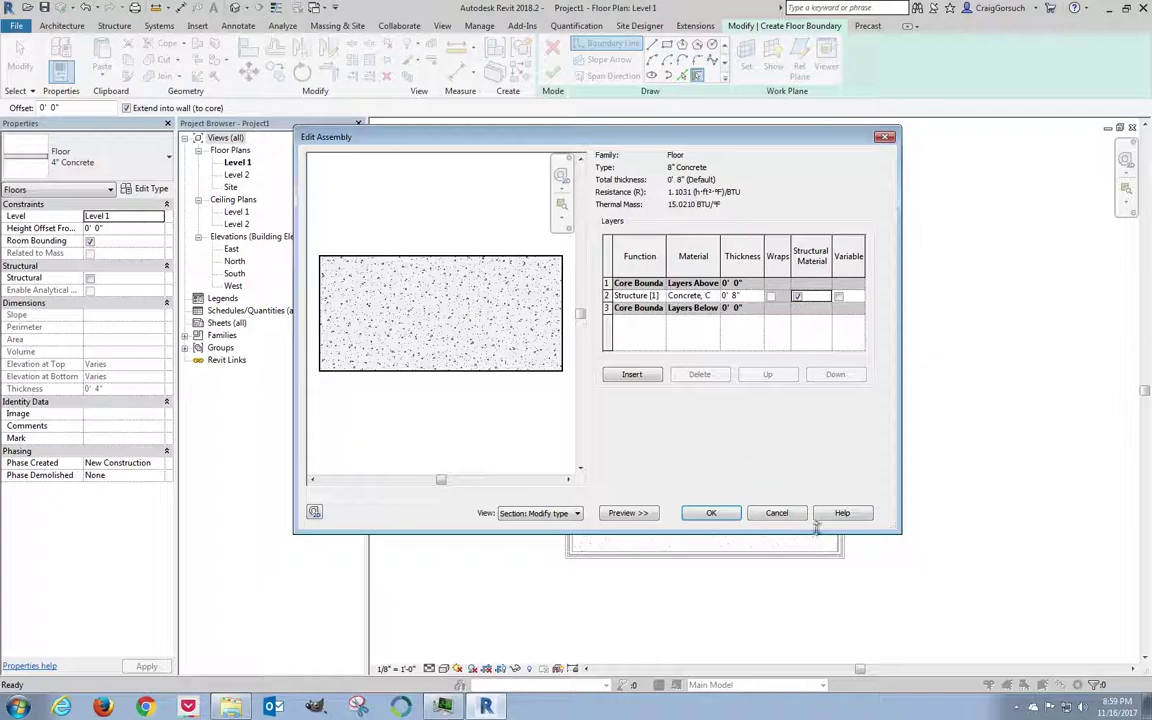
left_click(722, 513)
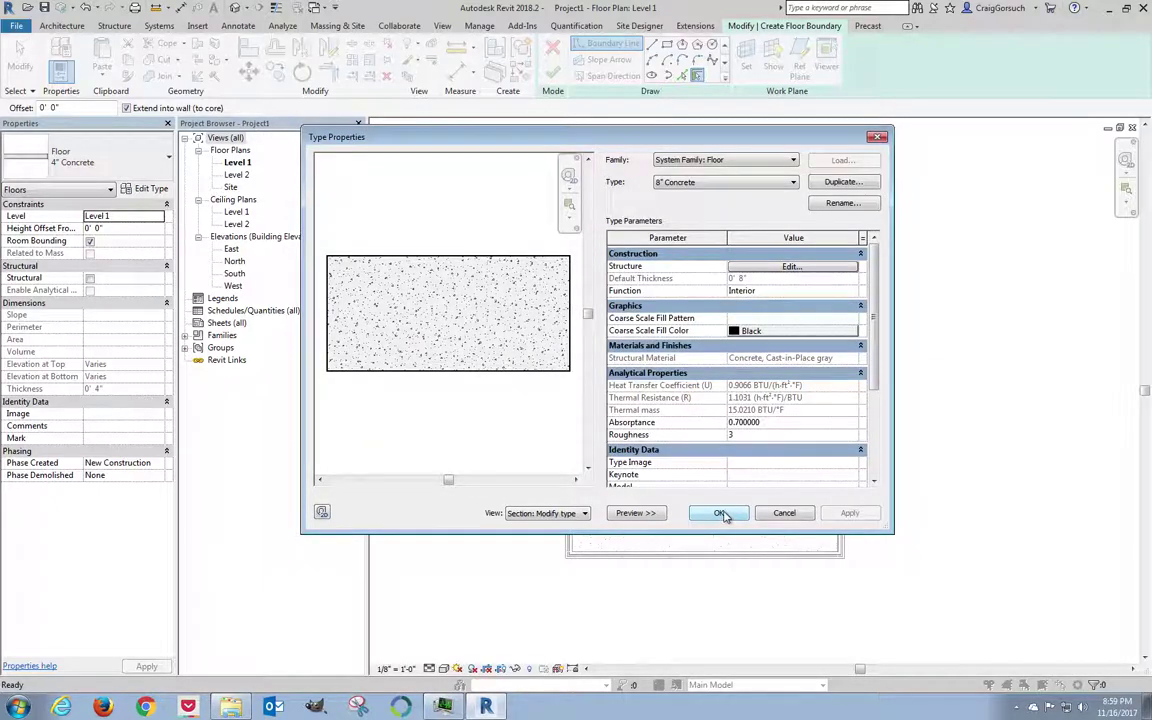
left_click(722, 513)
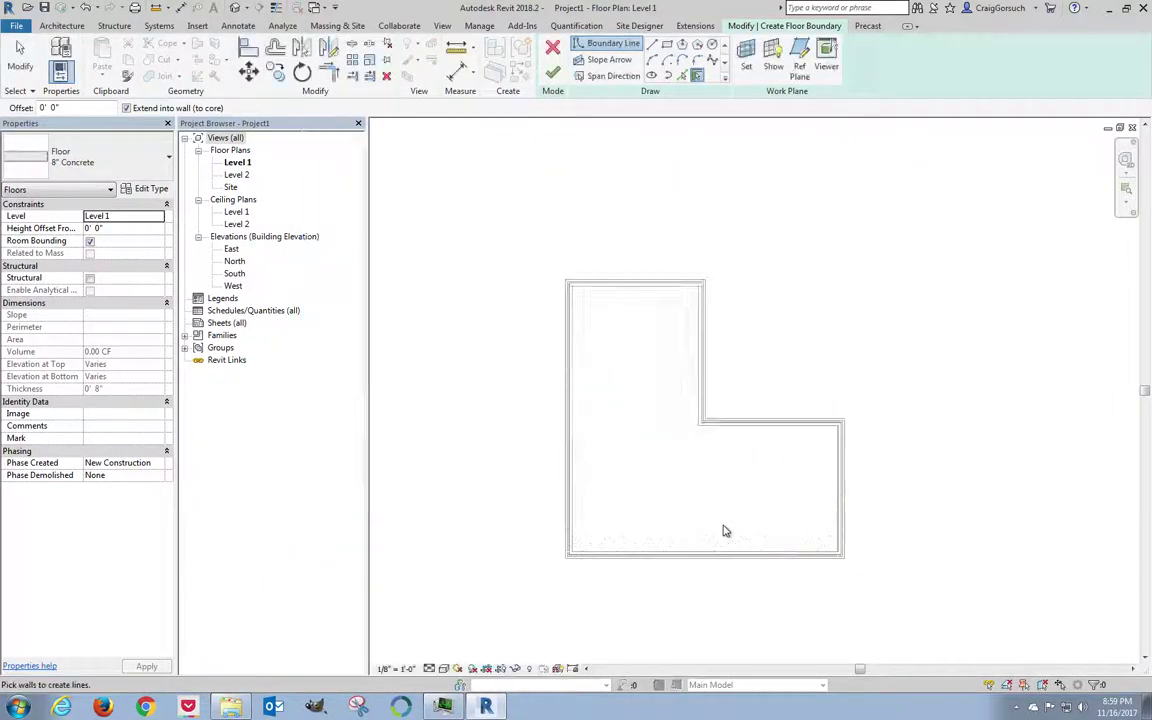
Try Pick Walls for the floor boundary on the north wing's north and east walls, with extension into the wall core
left_click(684, 77)
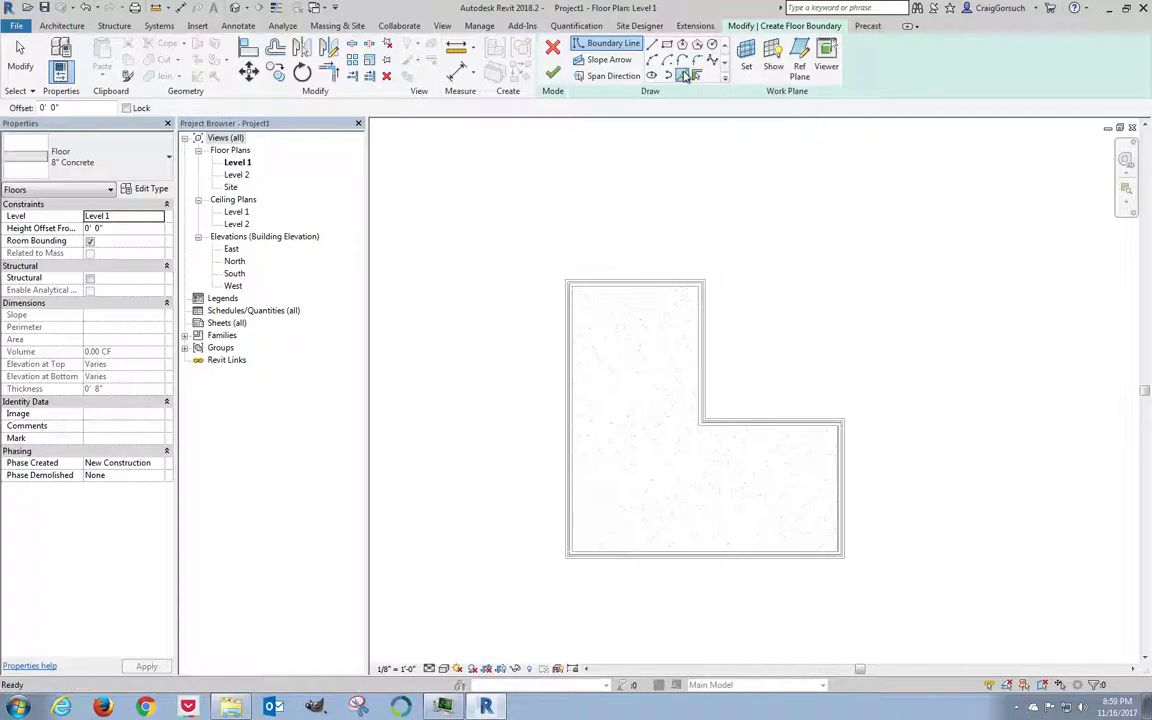
left_click(697, 76)
scroll(676, 288, "up", 5)
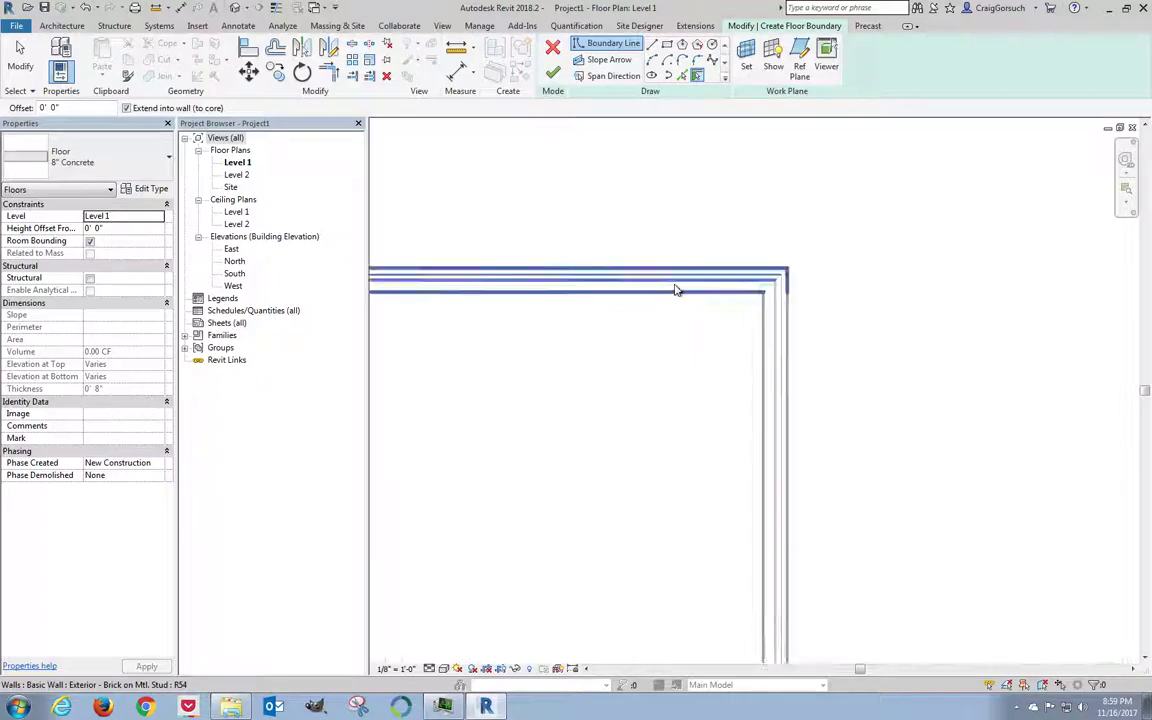
left_click(726, 283)
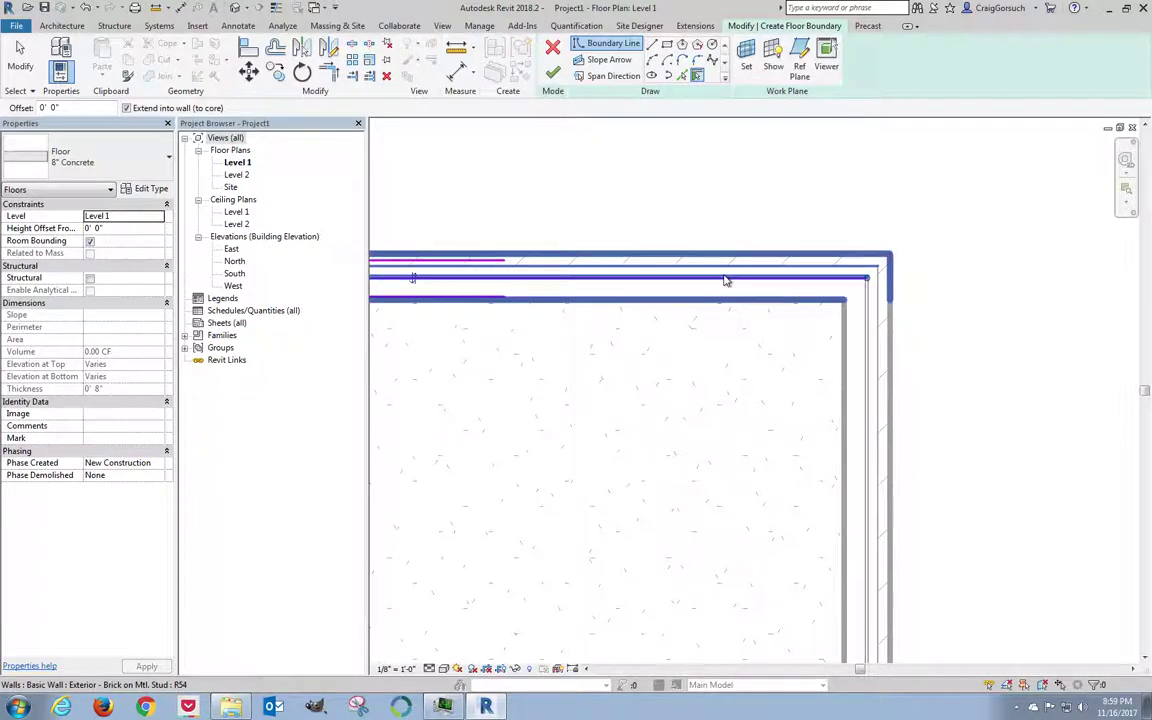
left_click(877, 381)
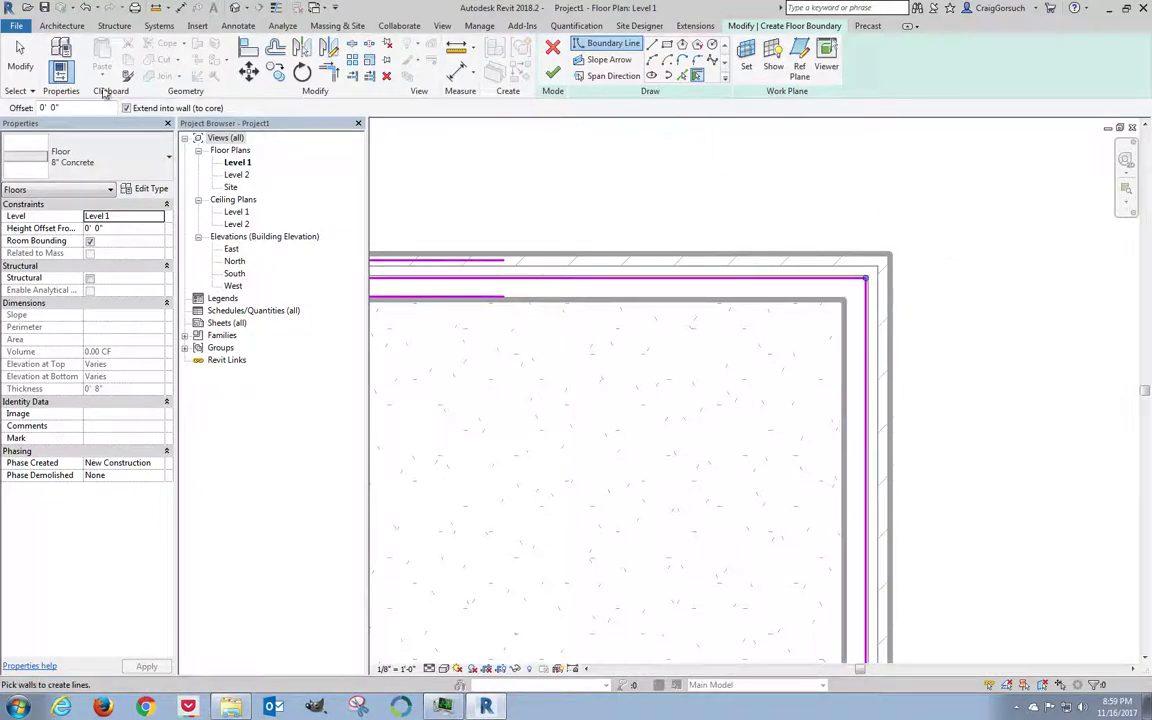
Examine the picked boundary lines at the north wing's northeast corner and delete both from the sketch
left_click(20, 52)
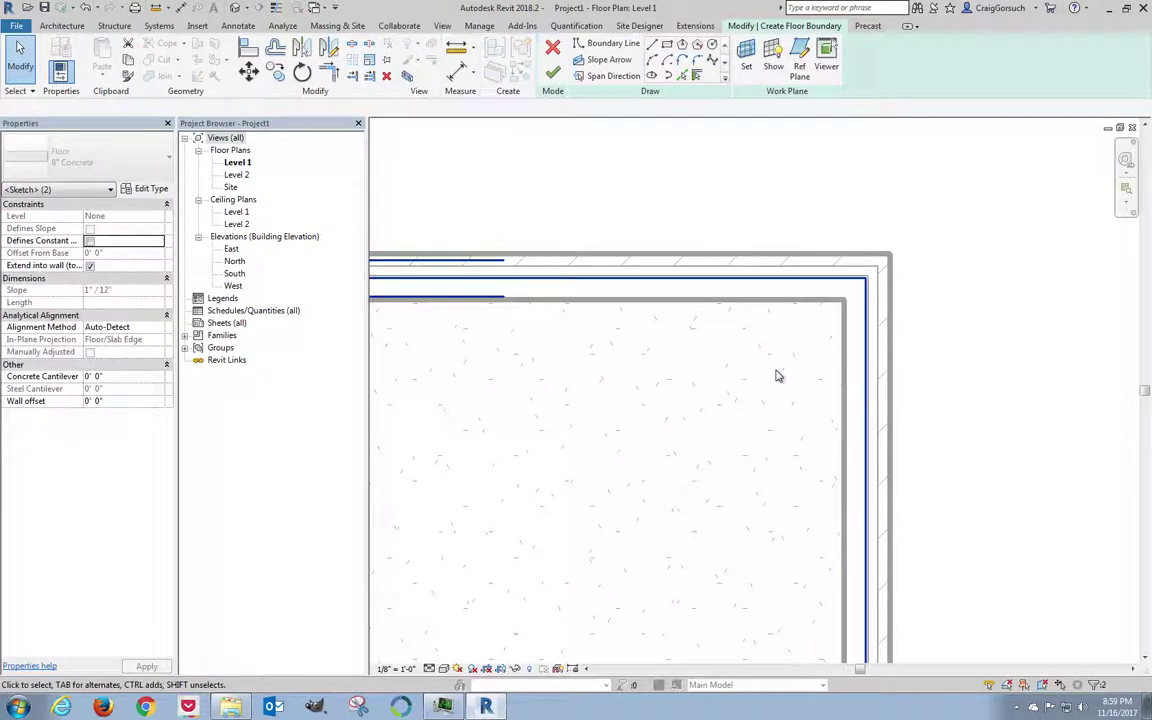
scroll(877, 285, "up", 4)
scroll(877, 285, "down", 2)
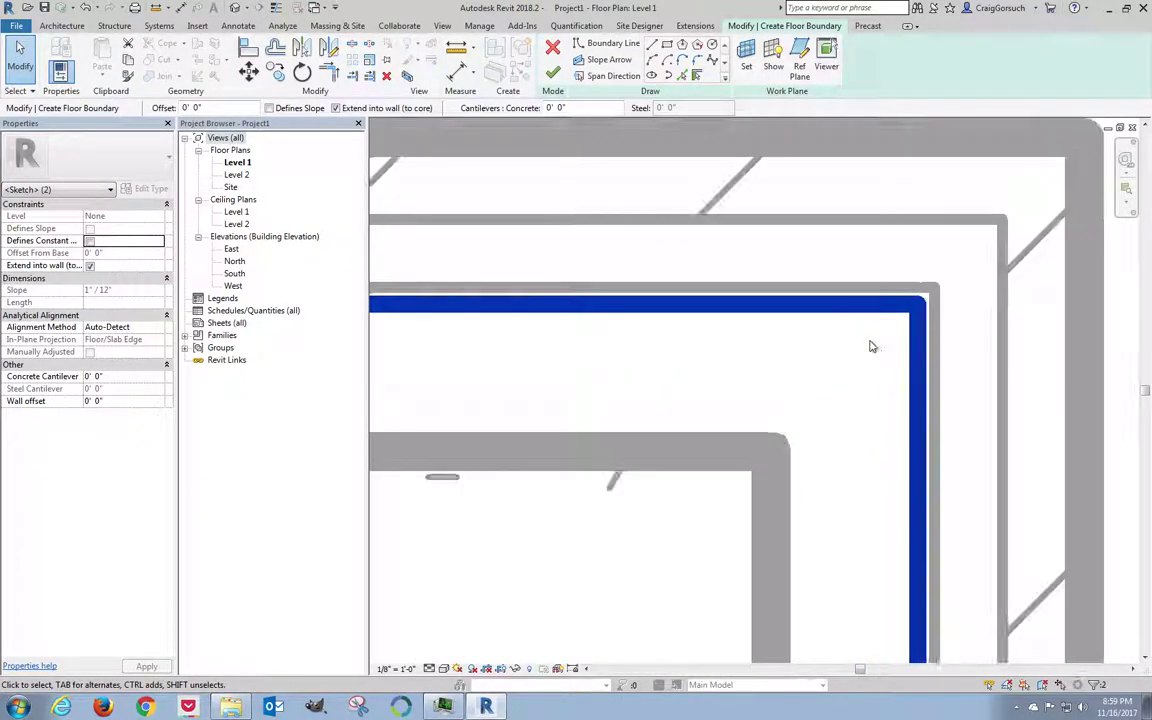
left_click(876, 338)
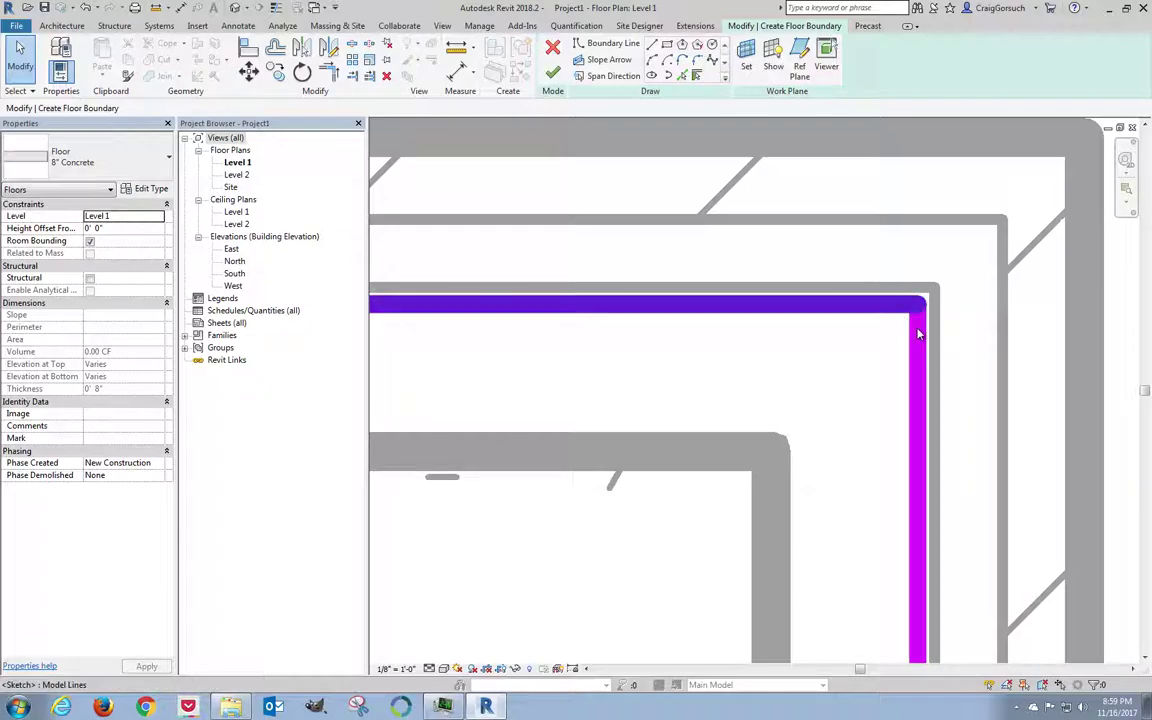
scroll(917, 336, "down", 3)
left_click_drag(976, 271, 877, 380)
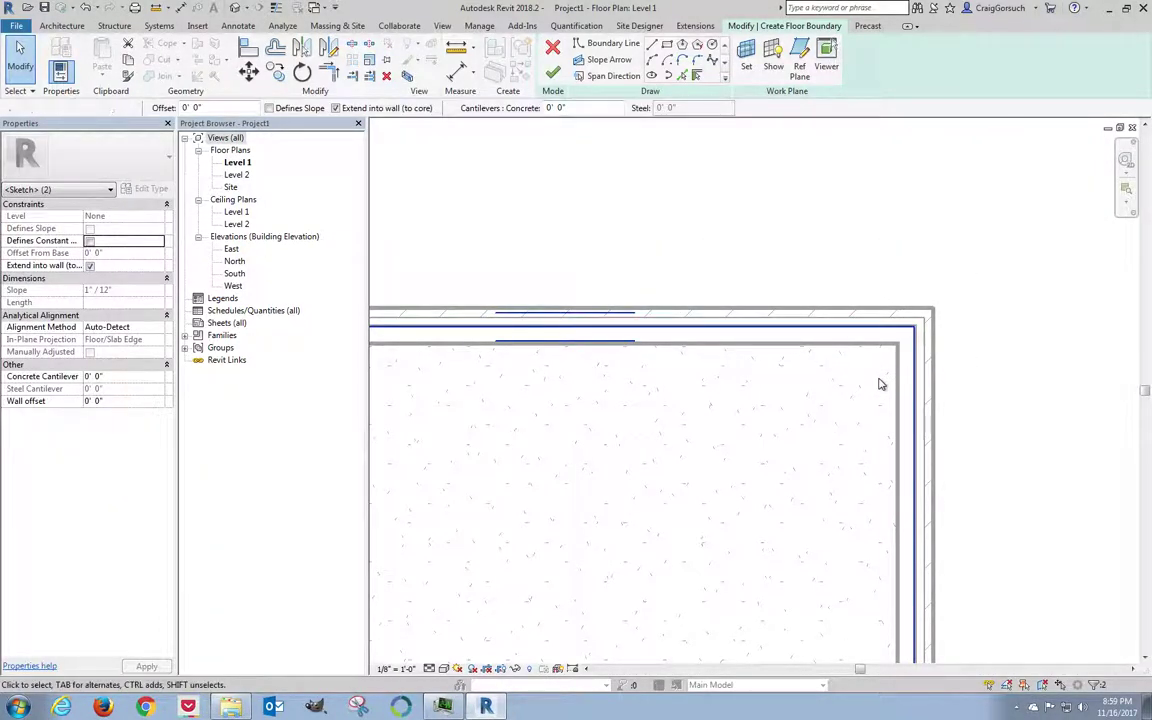
key("Delete")
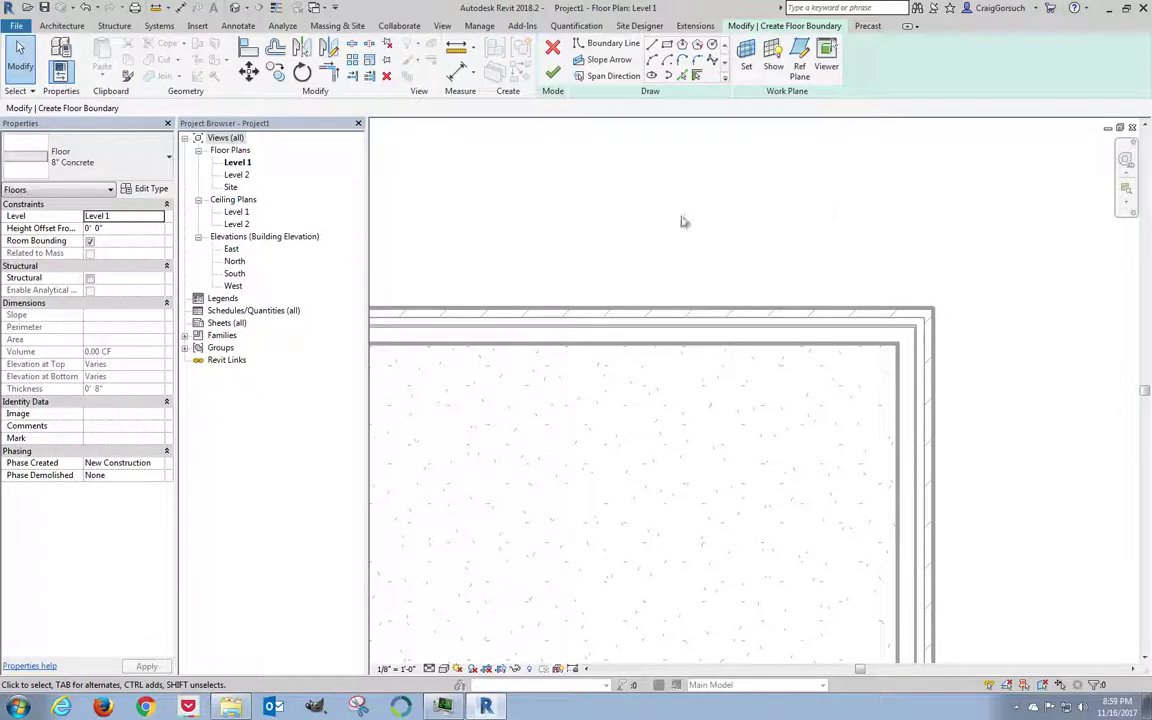
Use Pick Lines to place floor boundary lines along the outer brick faces of the north wing's north and east walls
left_click(685, 78)
scroll(785, 363, "up", 2)
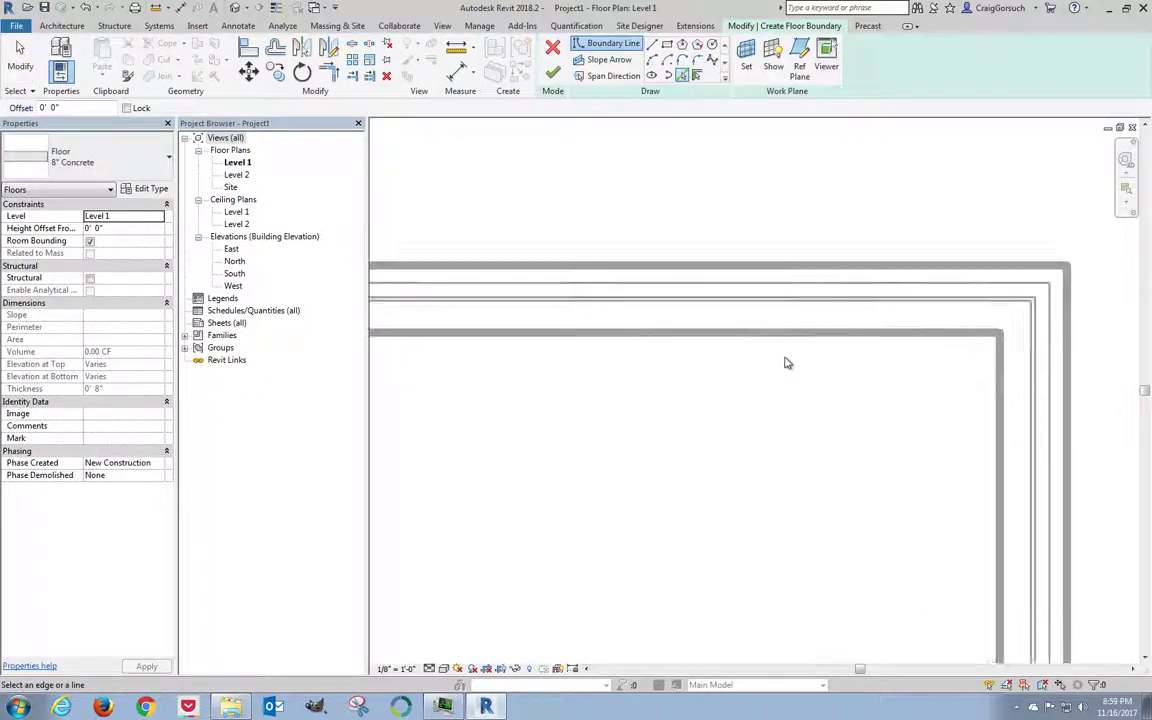
scroll(770, 277, "up", 2)
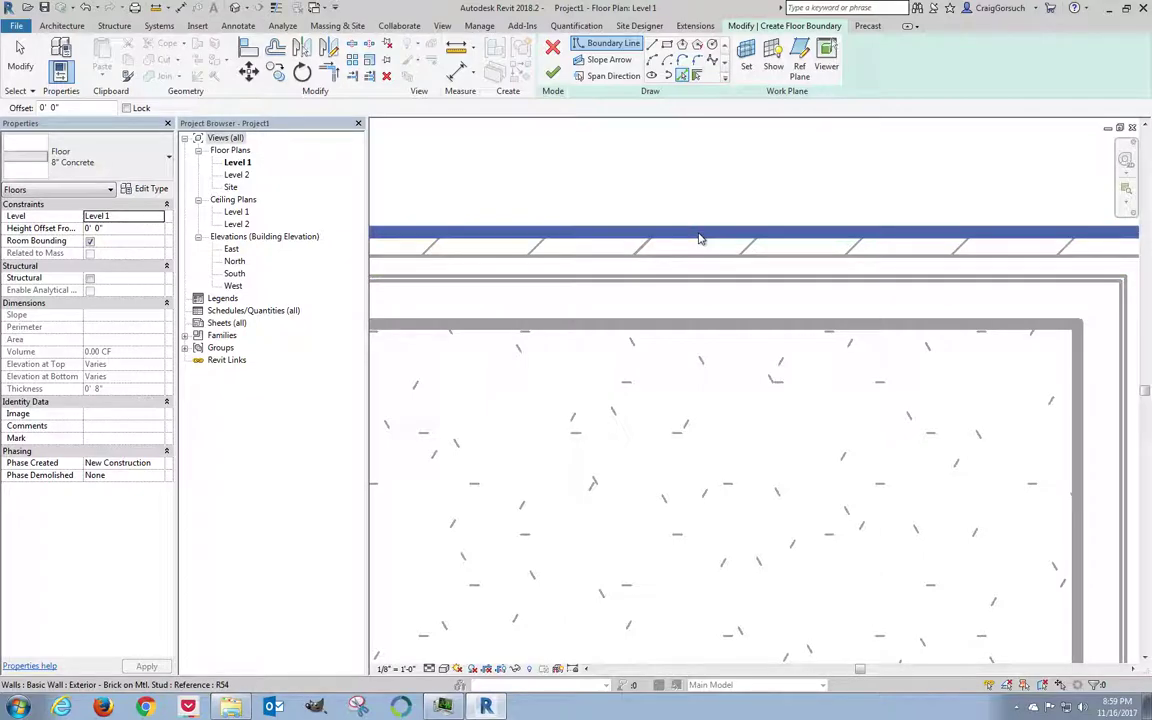
left_click(700, 238)
scroll(740, 215, "down", 3)
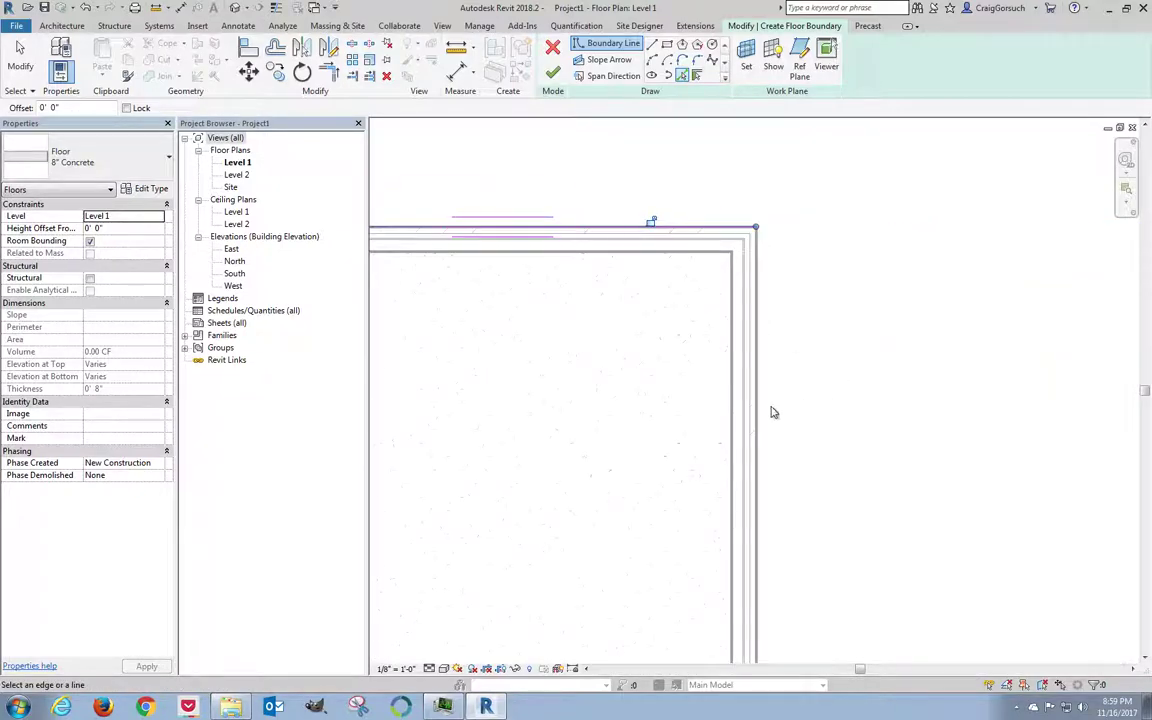
left_click(760, 414)
scroll(621, 316, "up", 3)
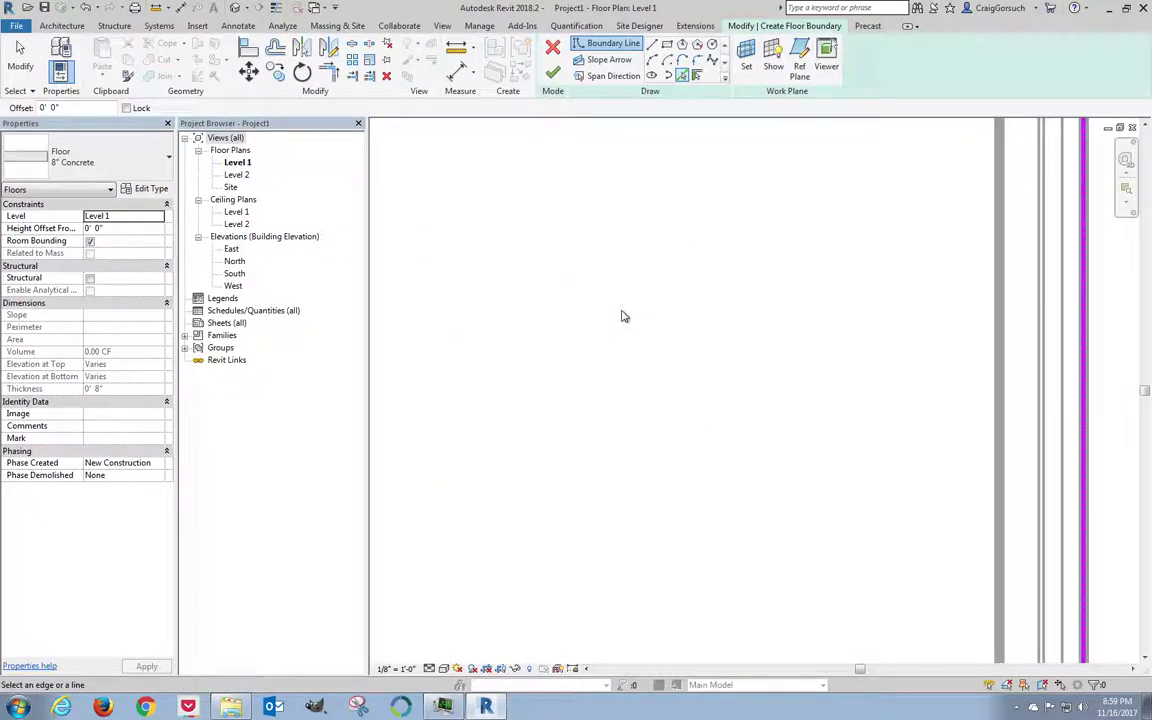
Pick boundary lines along the outer faces of the remaining four exterior walls to close the L-shaped loop
scroll(621, 316, "down", 4)
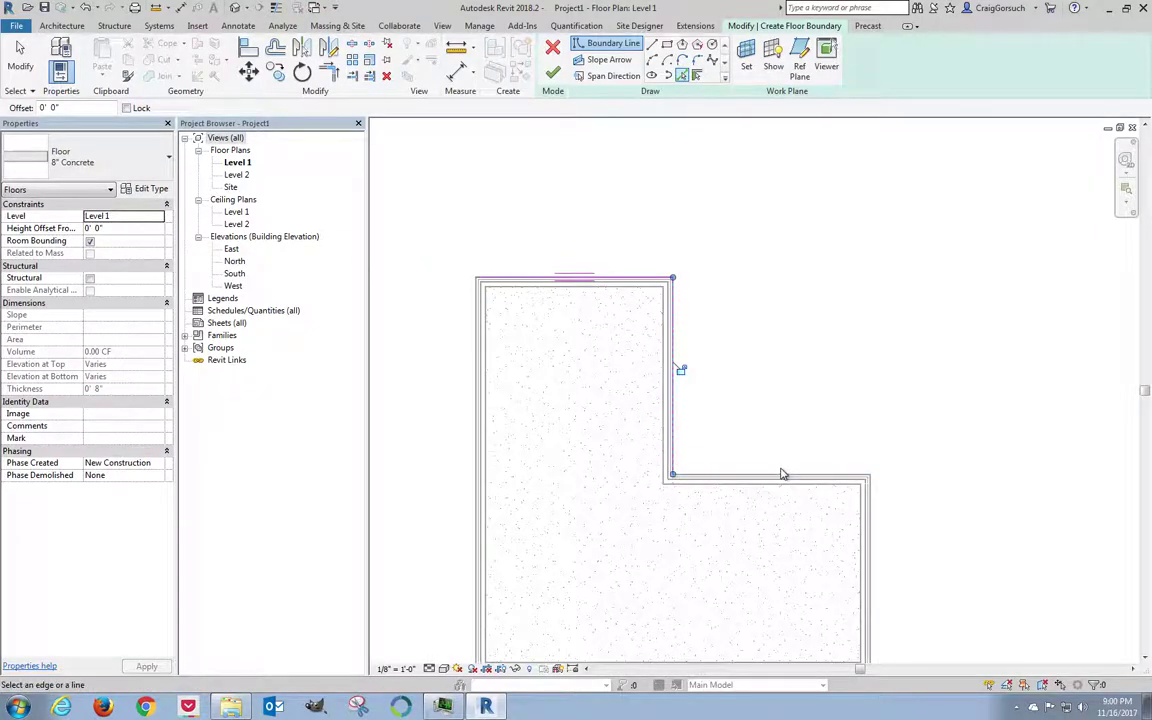
left_click(783, 478)
left_click(875, 553)
middle_click_drag(900, 527, 940, 462)
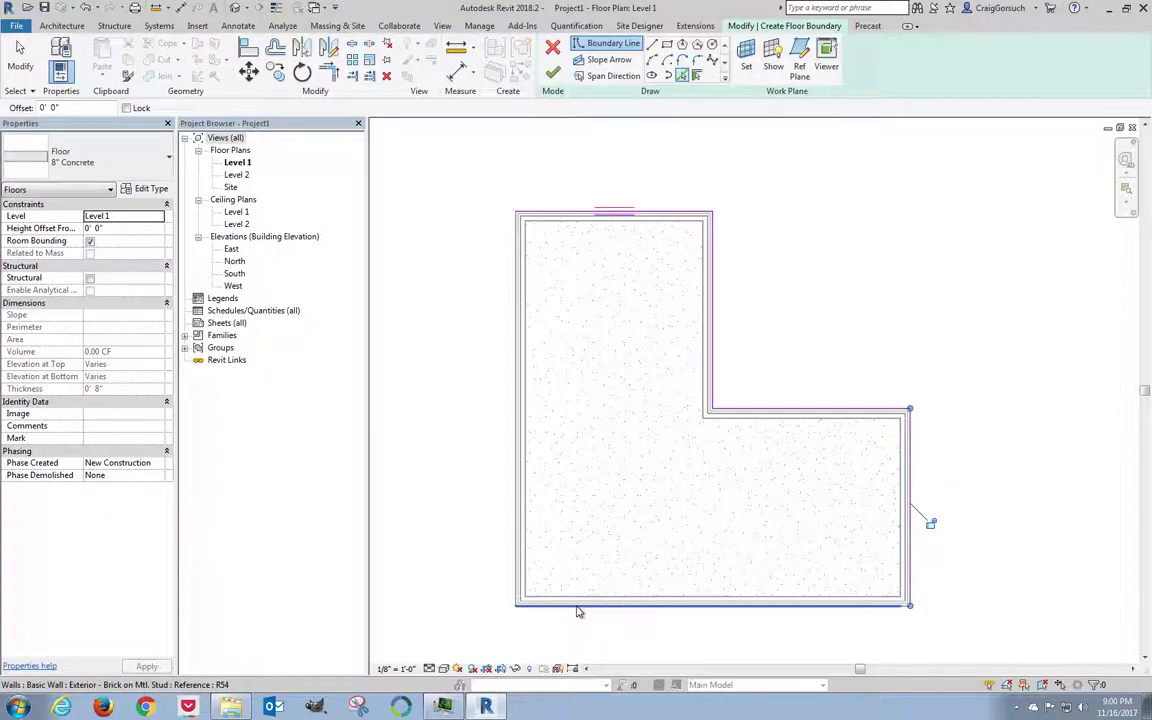
left_click(489, 482)
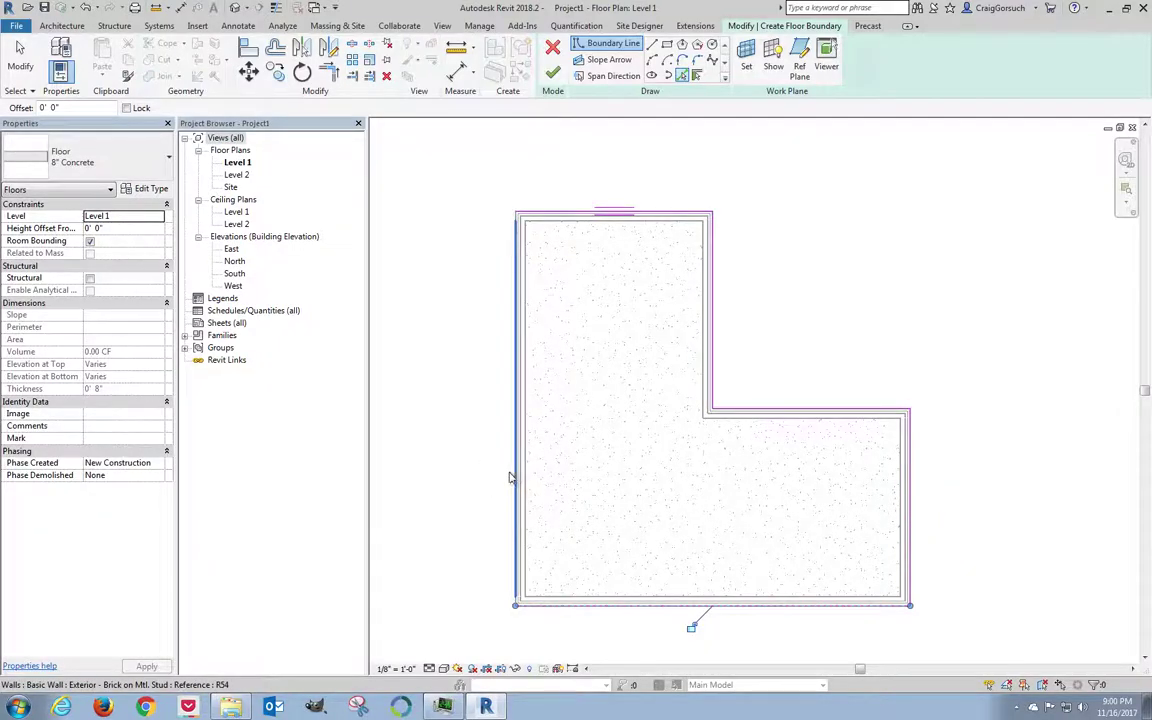
left_click(514, 477)
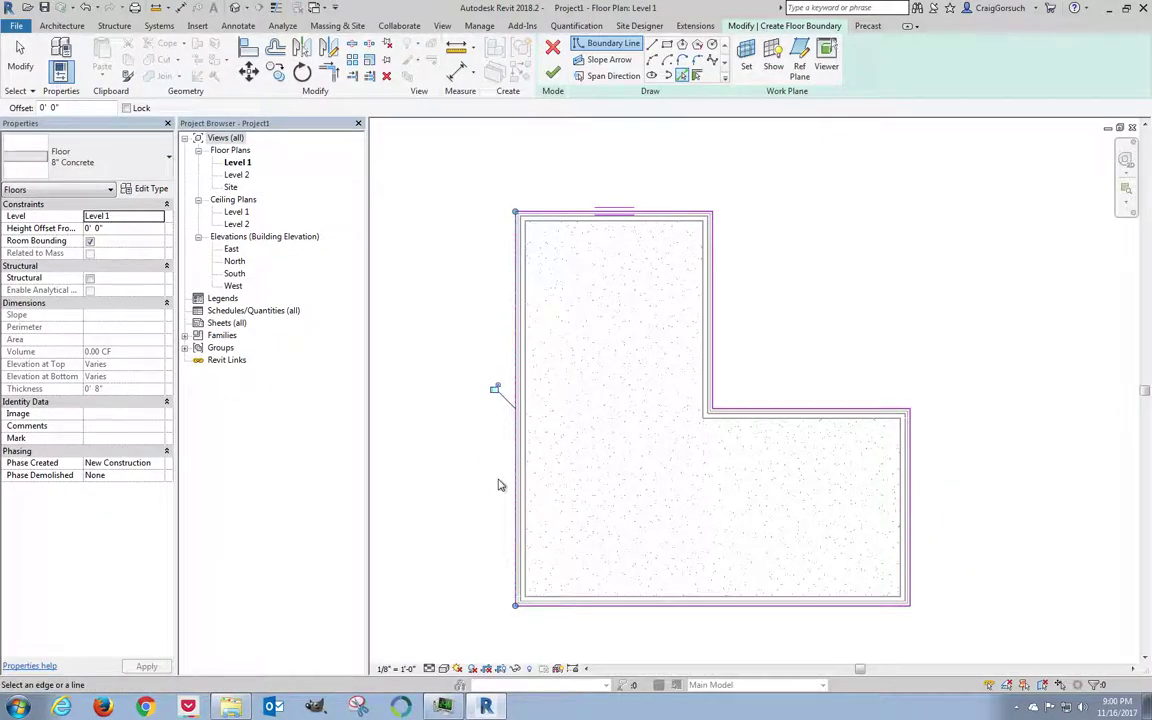
Offset a copy of the whole boundary chain 1' 0" toward the inside of the building
left_click(277, 50)
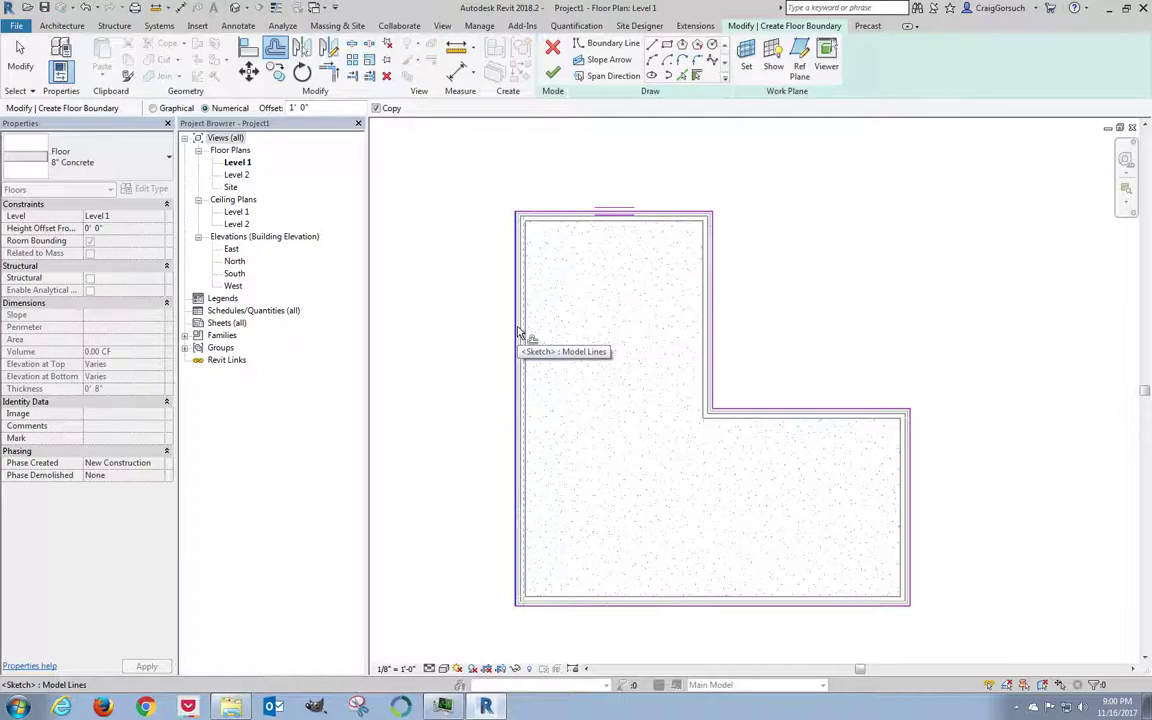
key("Tab")
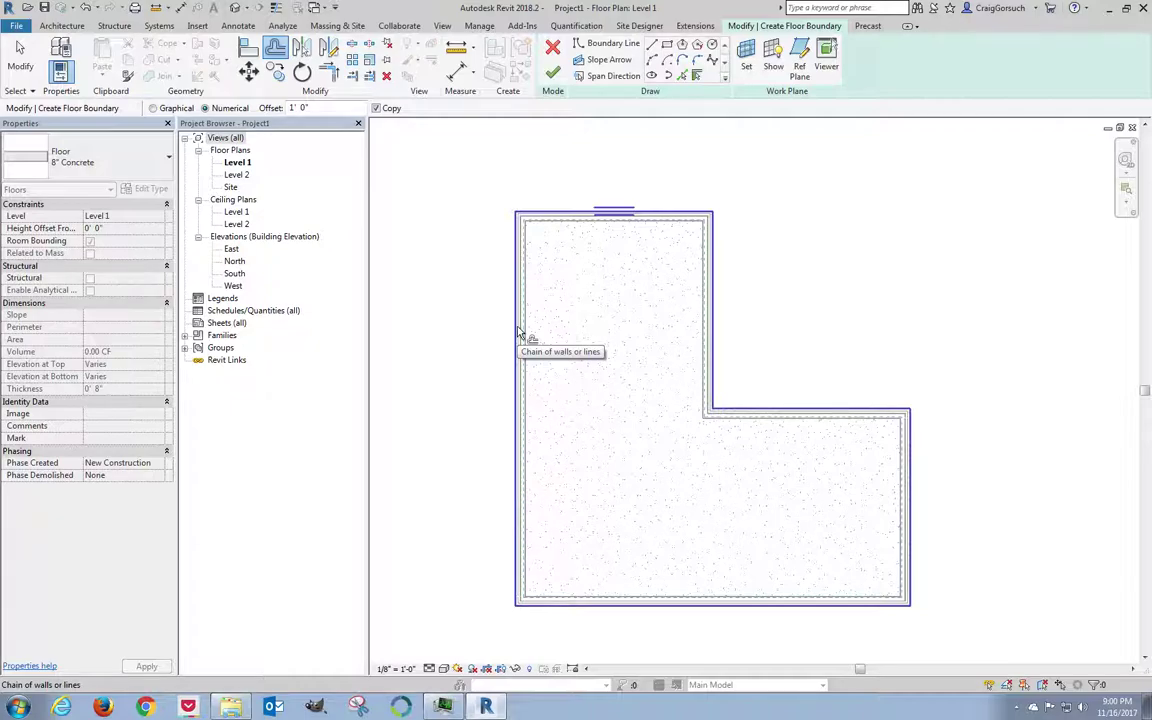
left_click(520, 333)
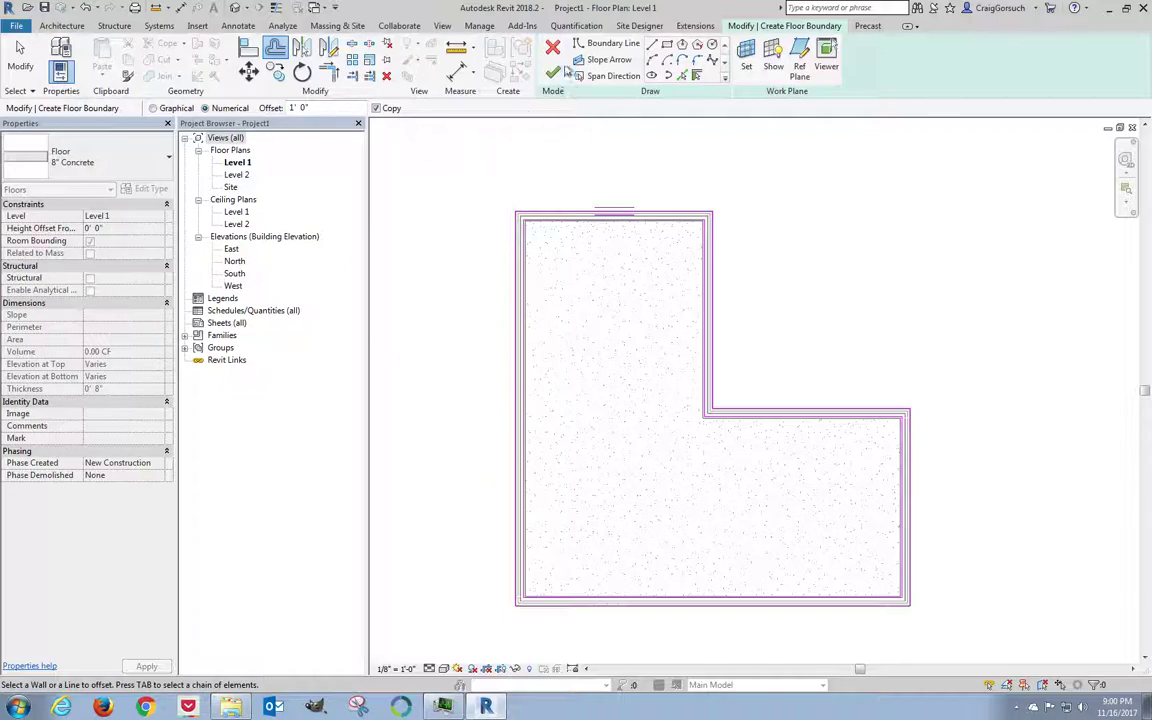
left_click(19, 47)
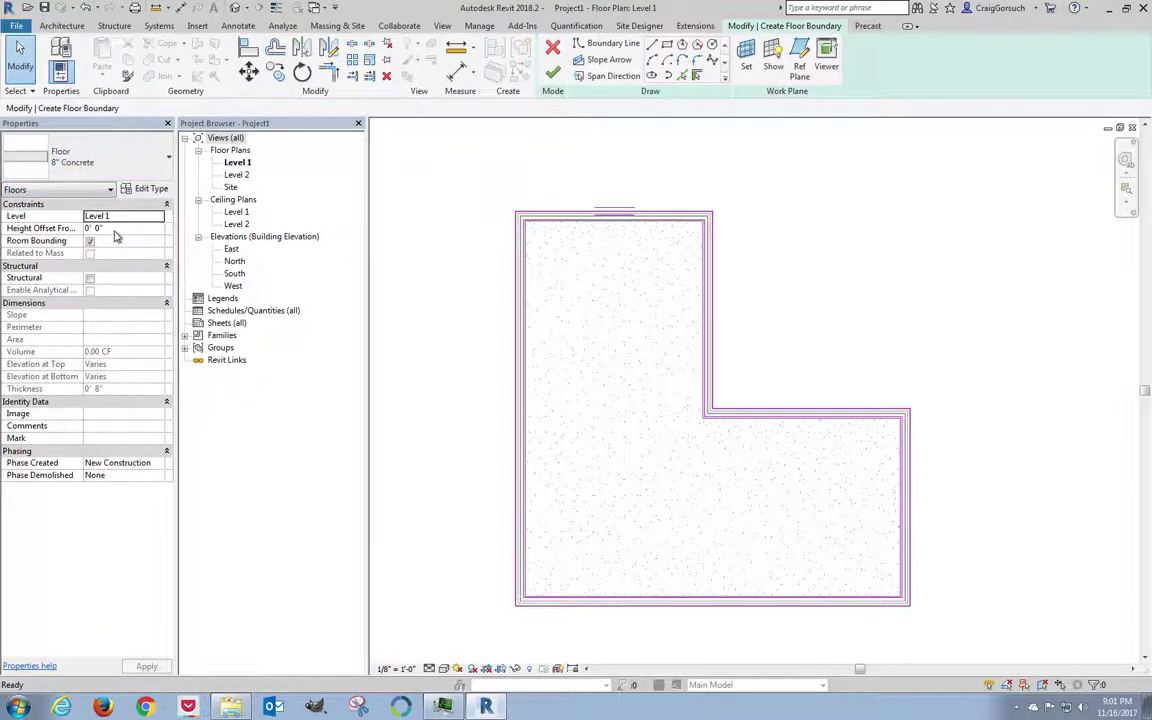
Set the 8" Concrete floor's height offset from level to -0' 4" and finish the sketch
left_click(115, 229)
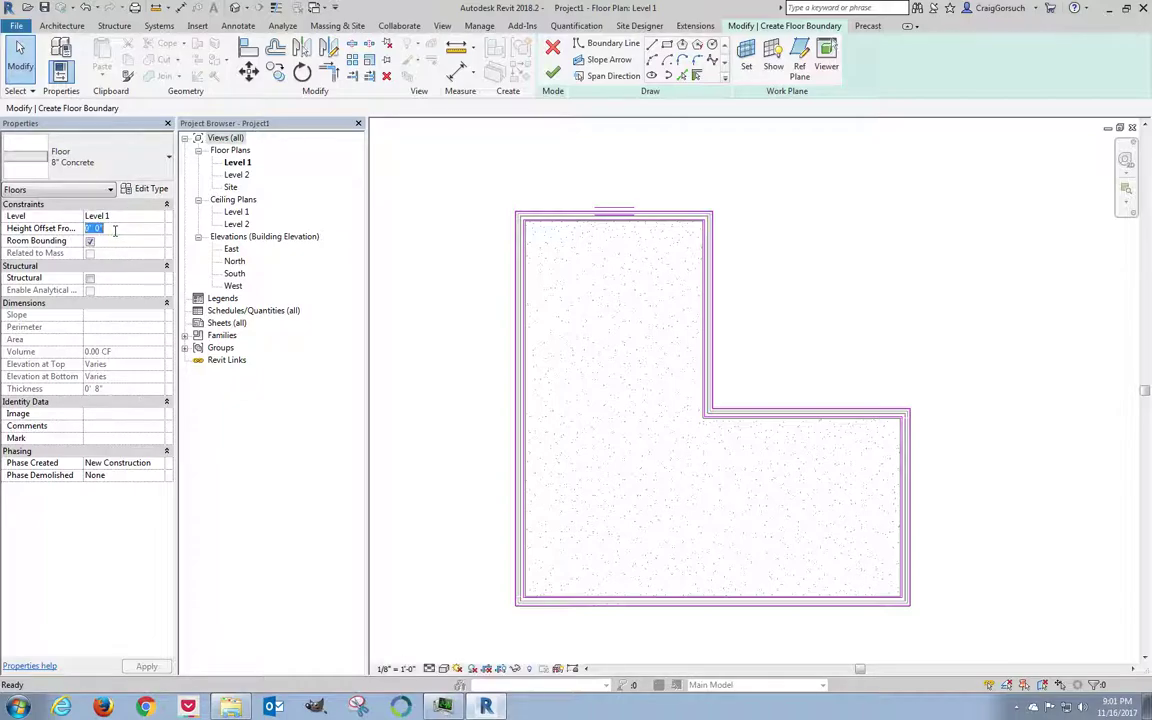
type("-0 4")
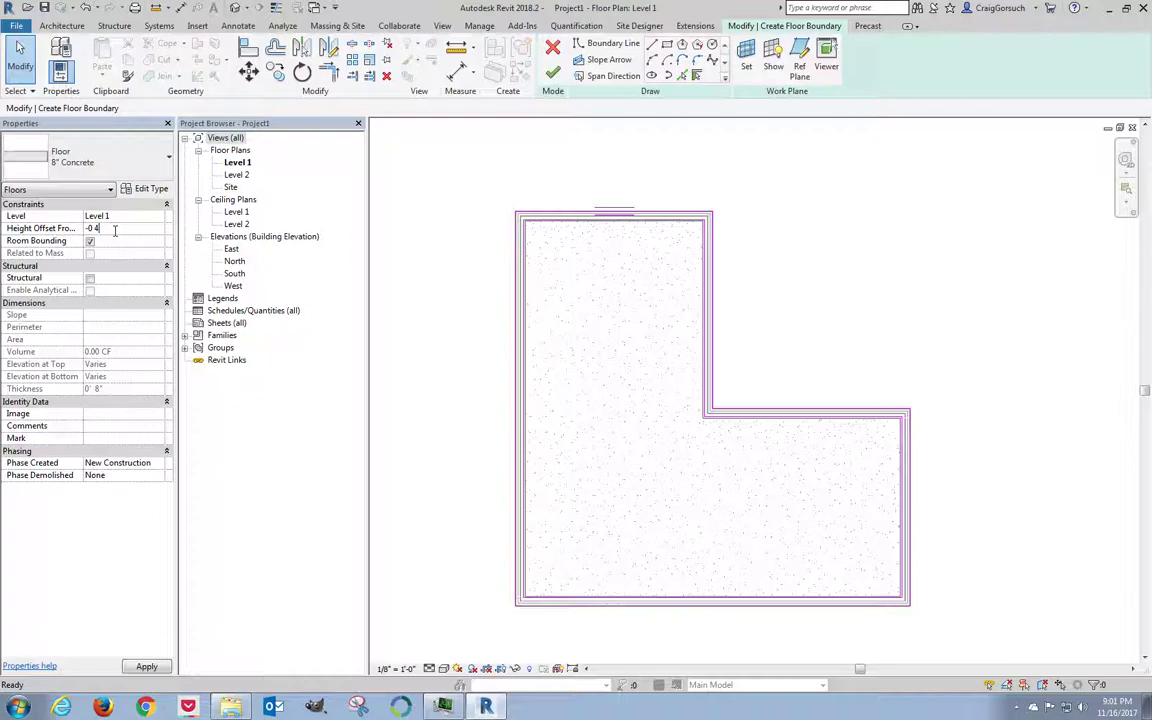
key("Return")
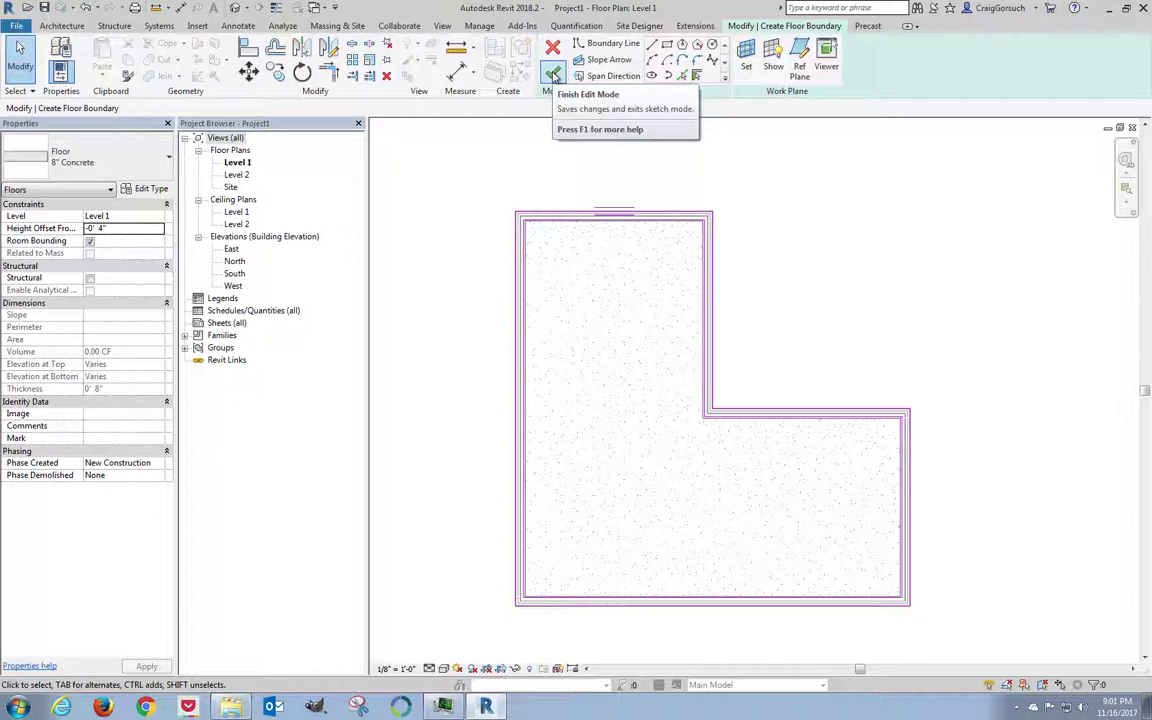
left_click(554, 75)
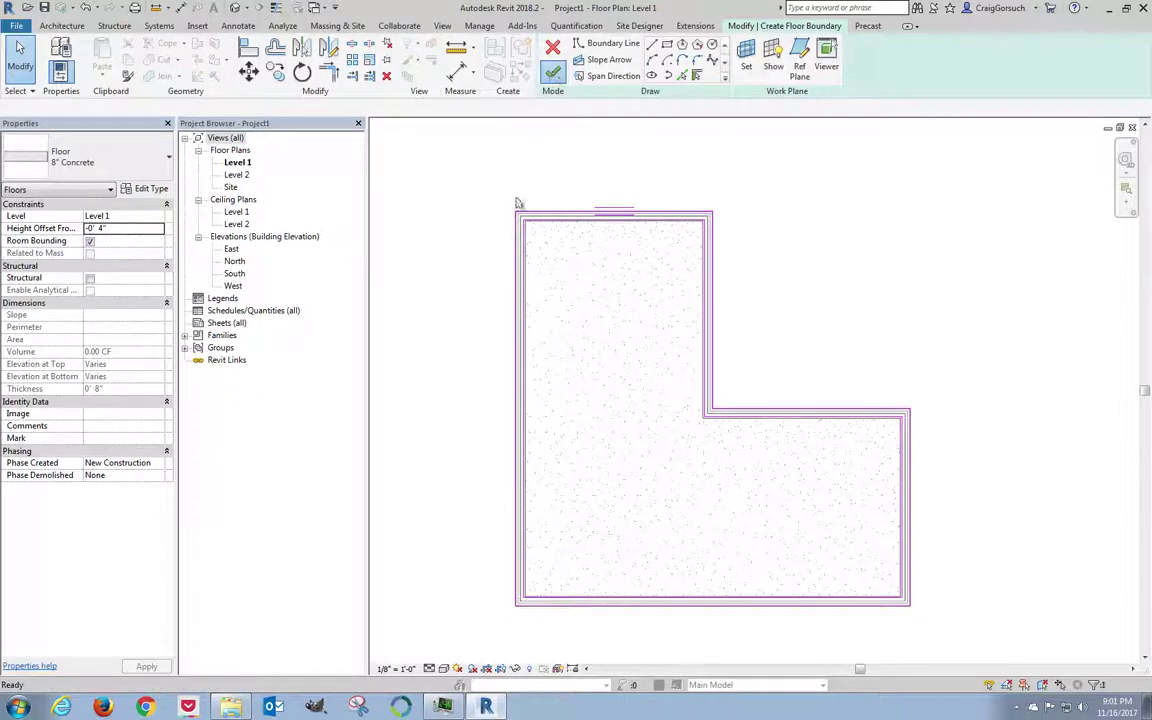
left_click(433, 490)
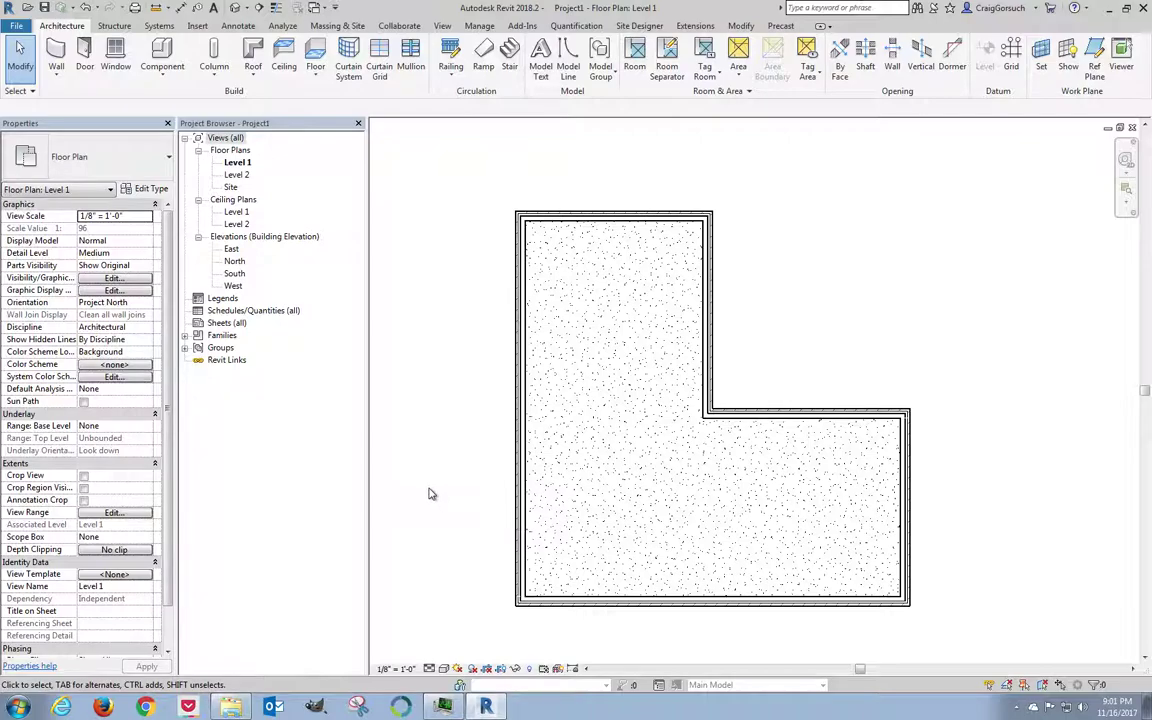
Draw a building section from west to east through the southern part of the L-shaped plan, looking north
left_click(443, 28)
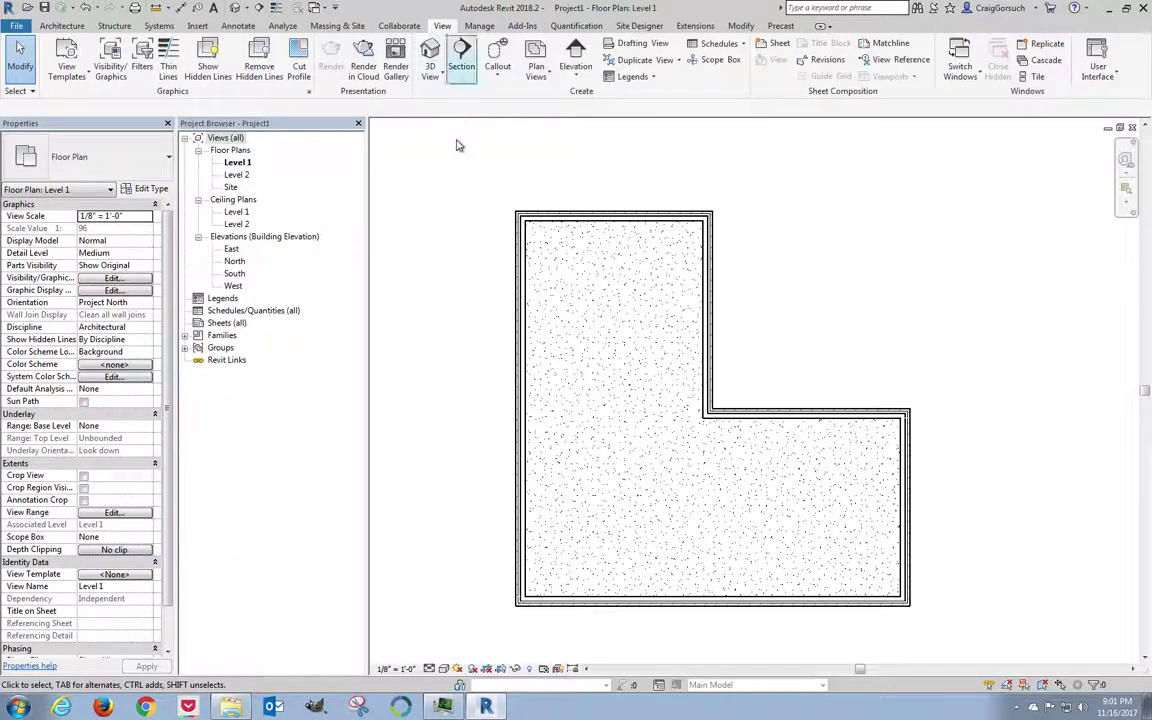
left_click(461, 58)
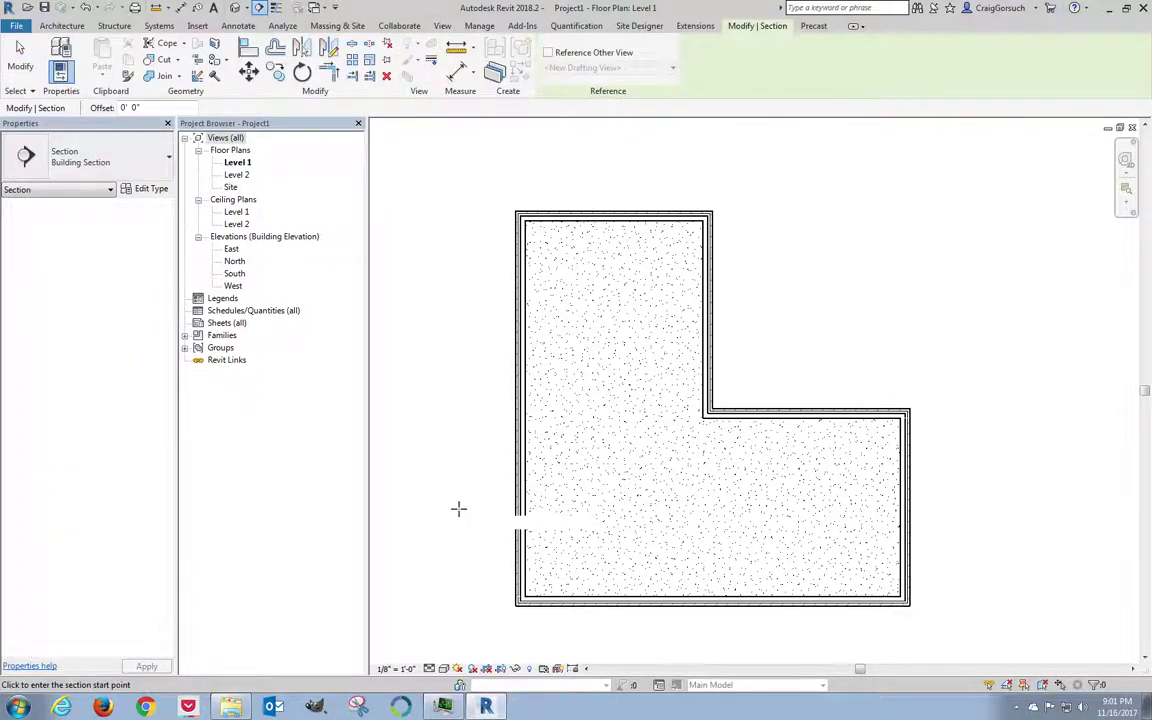
left_click(458, 509)
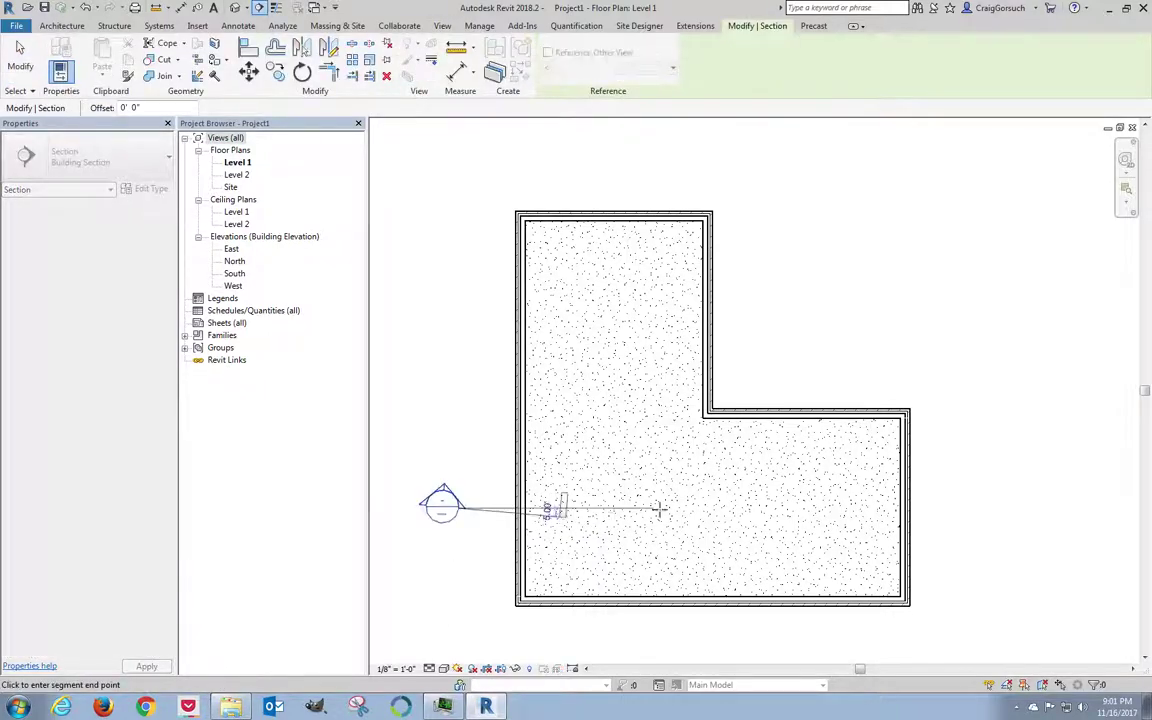
left_click(948, 508)
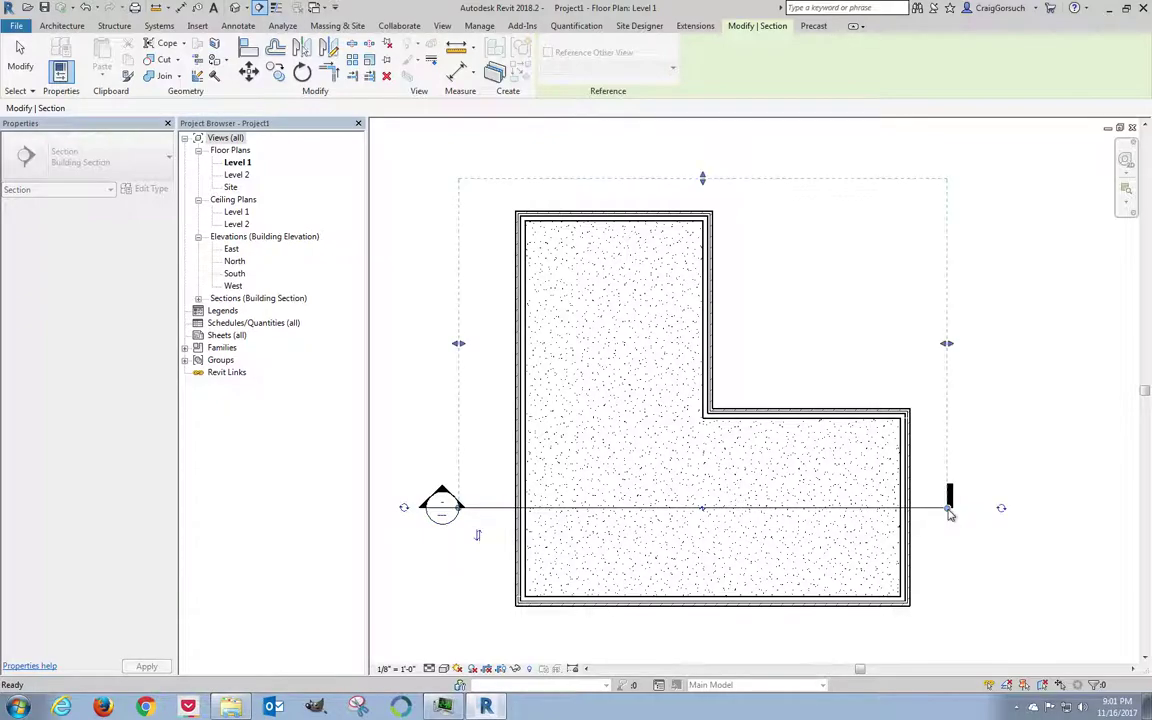
key("Escape")
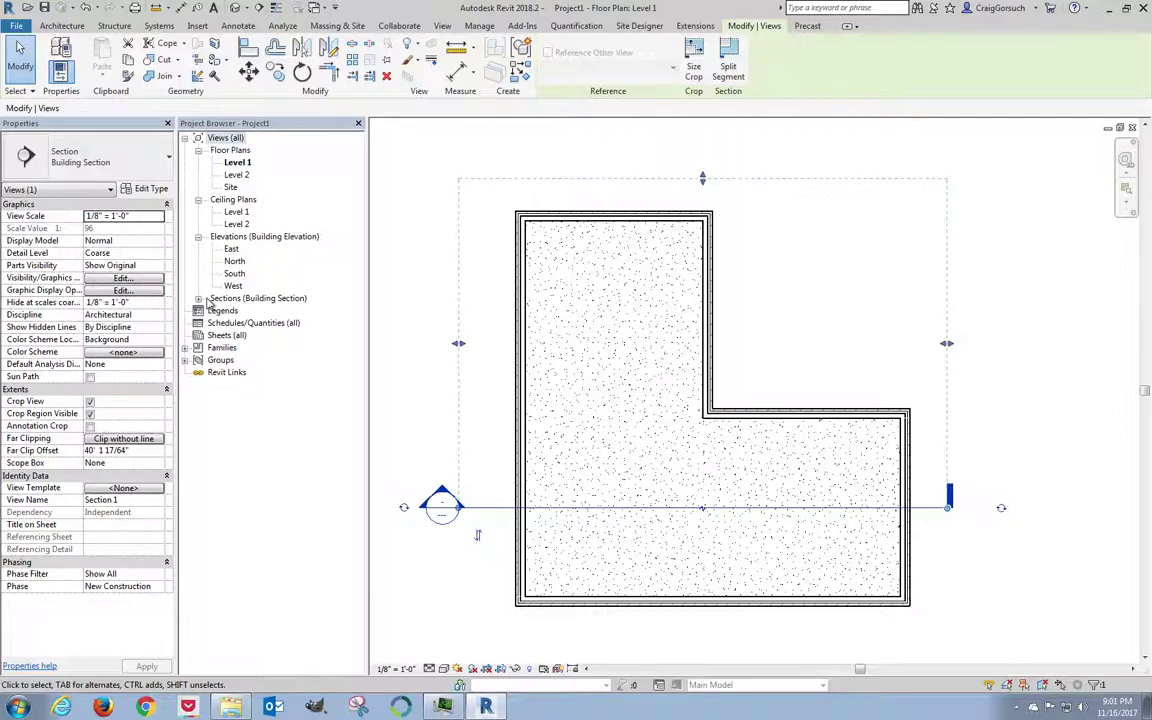
Open the Section 1 view and raise its detail level to show the wall and floor layers at the west wall's base
left_click(198, 298)
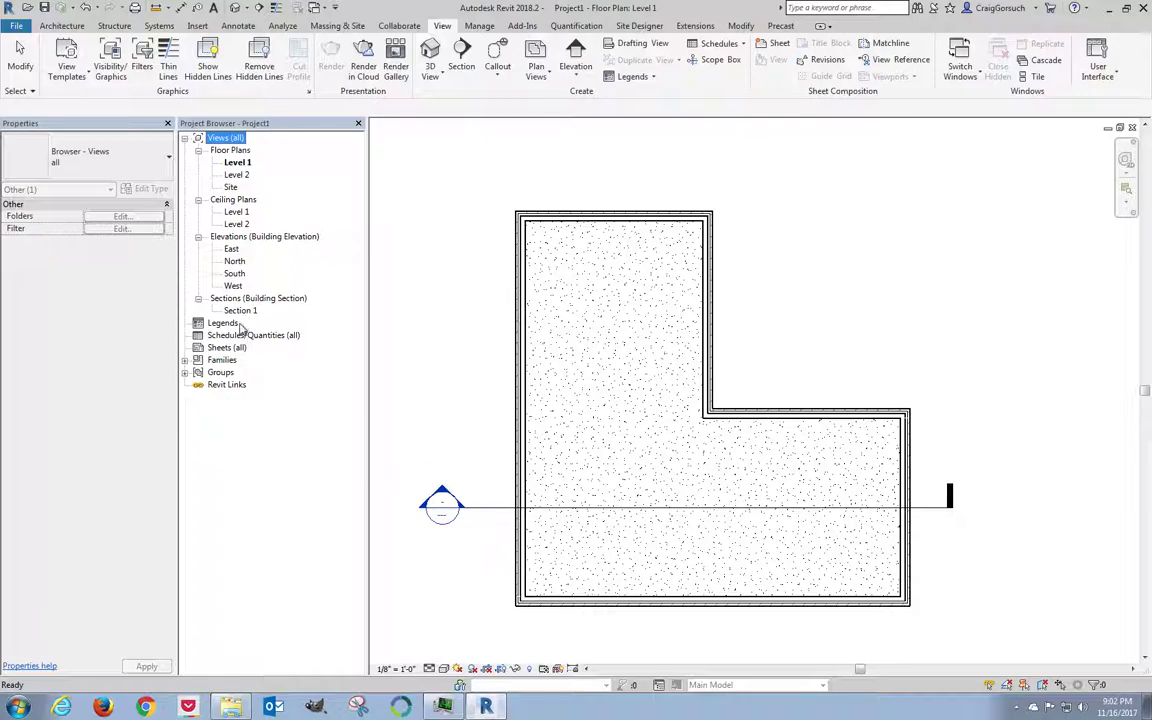
double_click(240, 311)
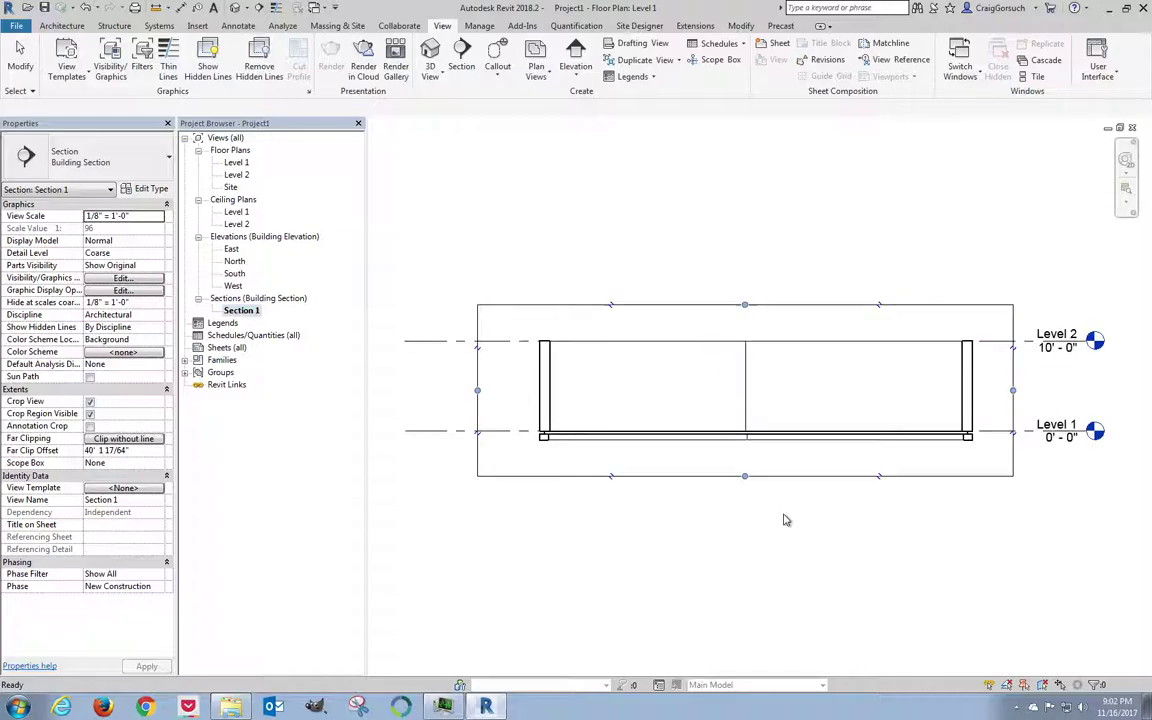
left_click(477, 452)
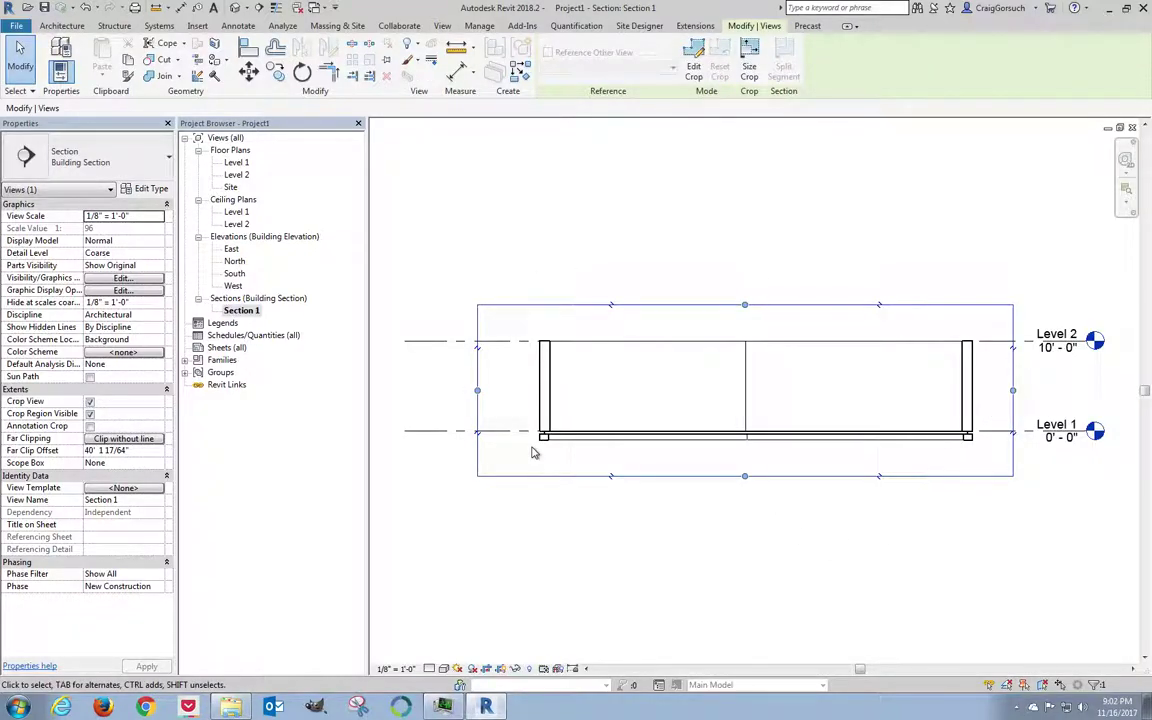
scroll(532, 453, "up", 6)
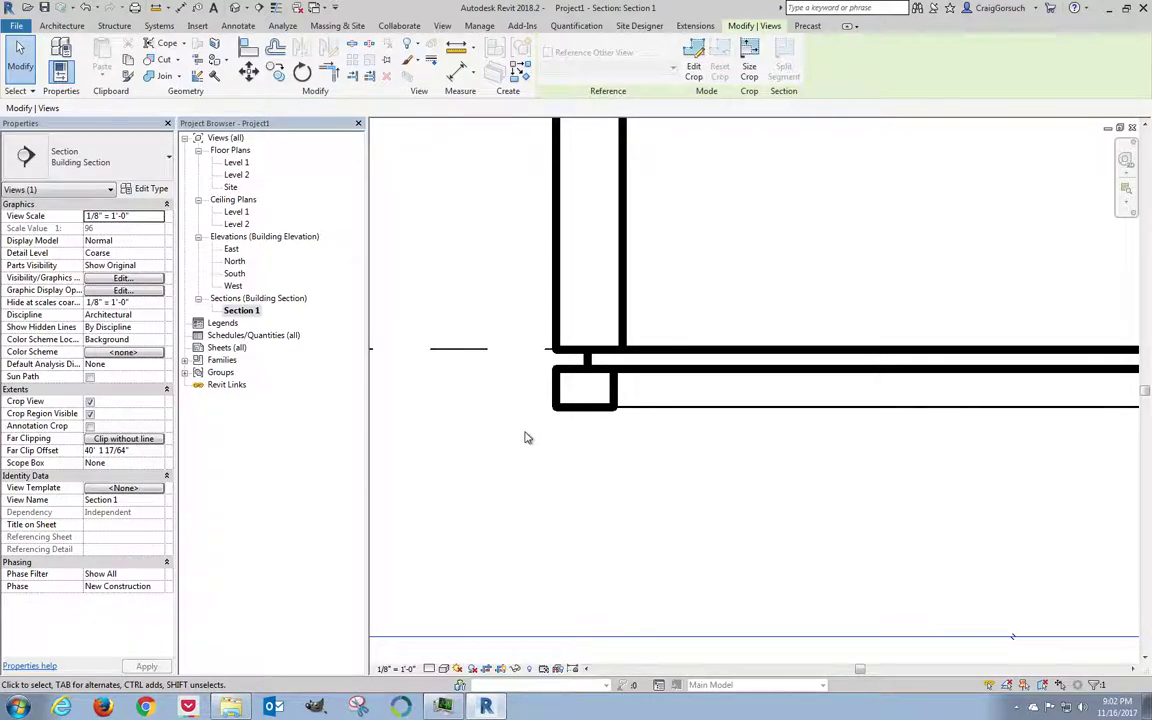
left_click(431, 669)
left_click(428, 632)
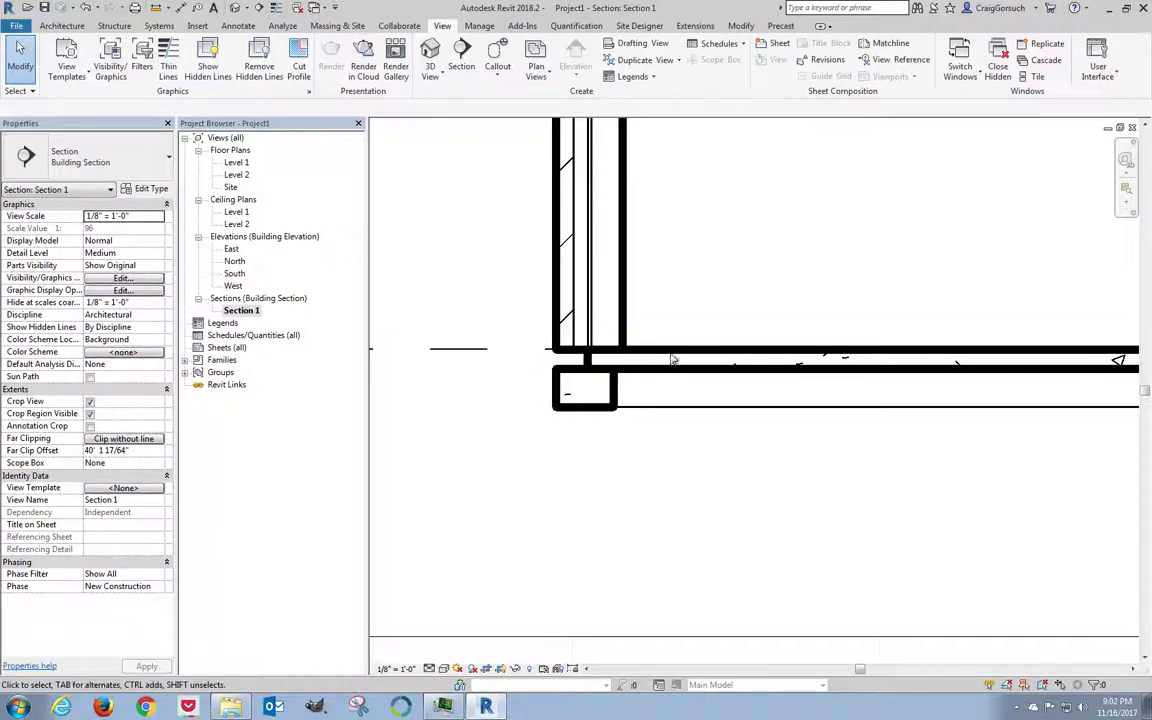
Inspect the 8" Concrete floor beneath the west wall in the section
left_click(626, 404)
left_click(604, 402)
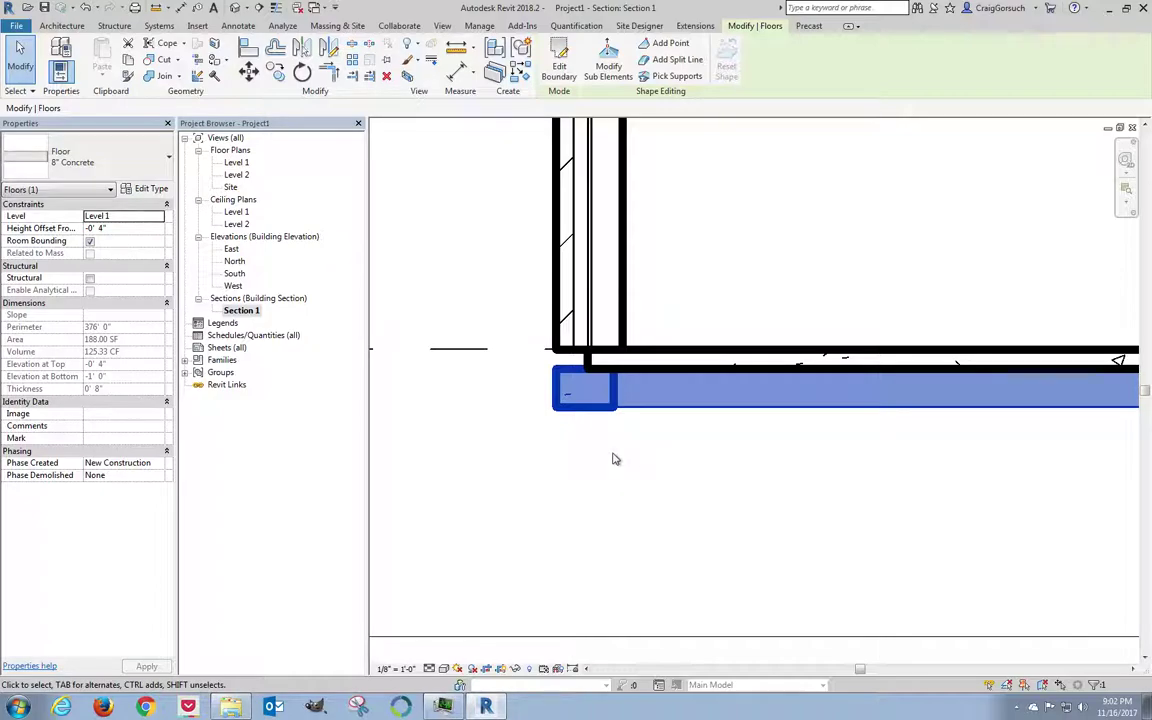
left_click(615, 459)
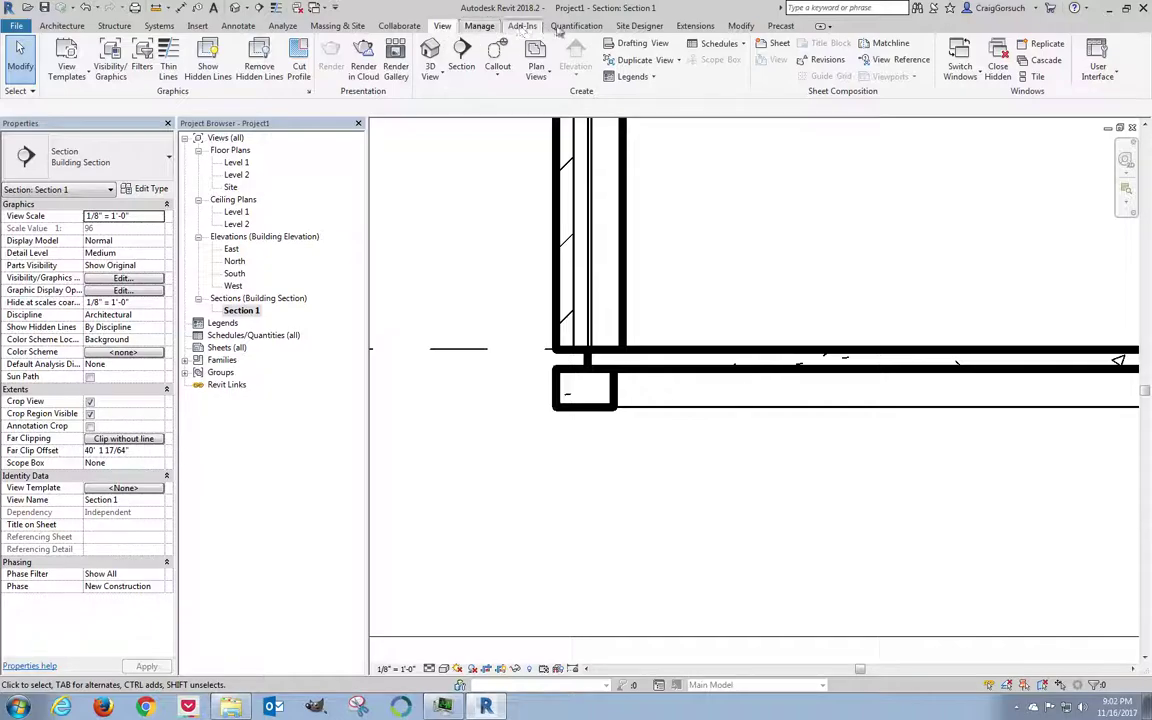
Join the geometry of the 4" slab with the 8" Concrete floor beneath it at the west wall
left_click(741, 26)
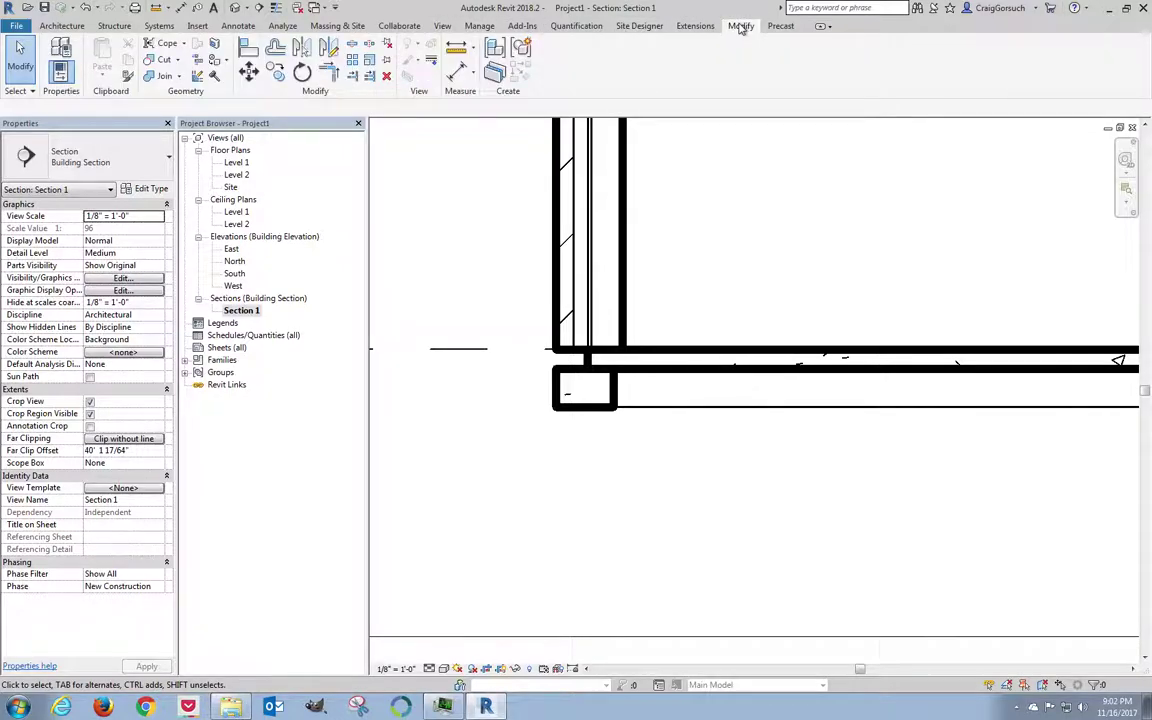
left_click(160, 78)
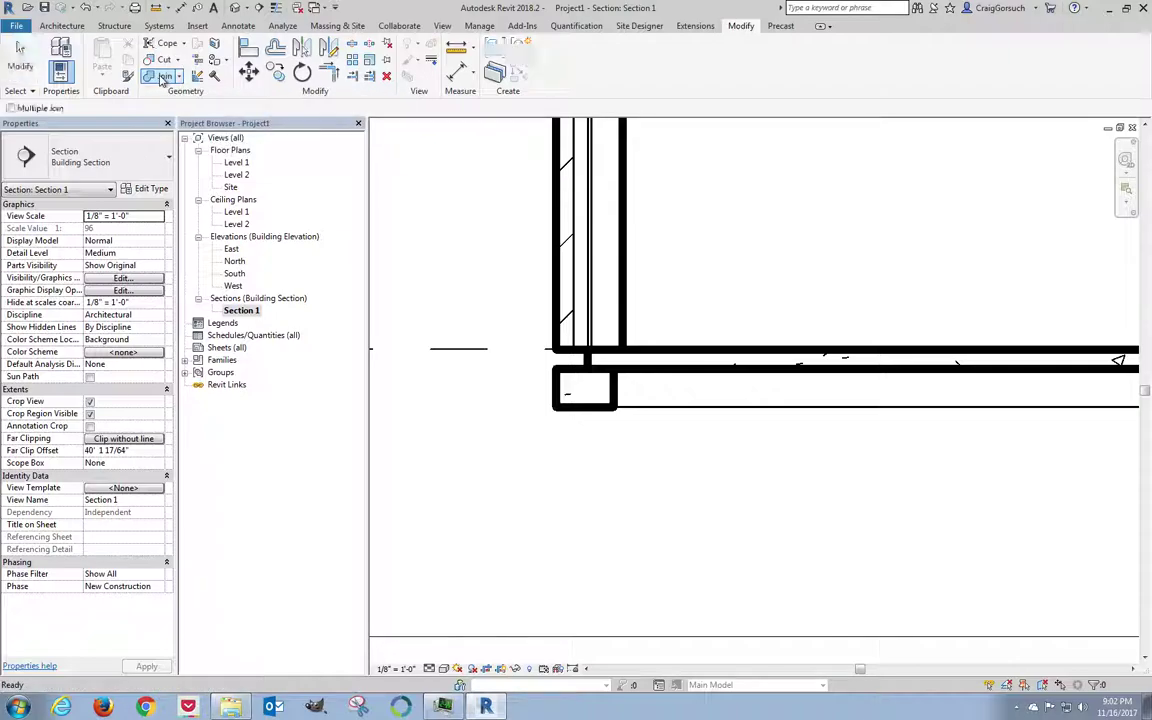
left_click(668, 378)
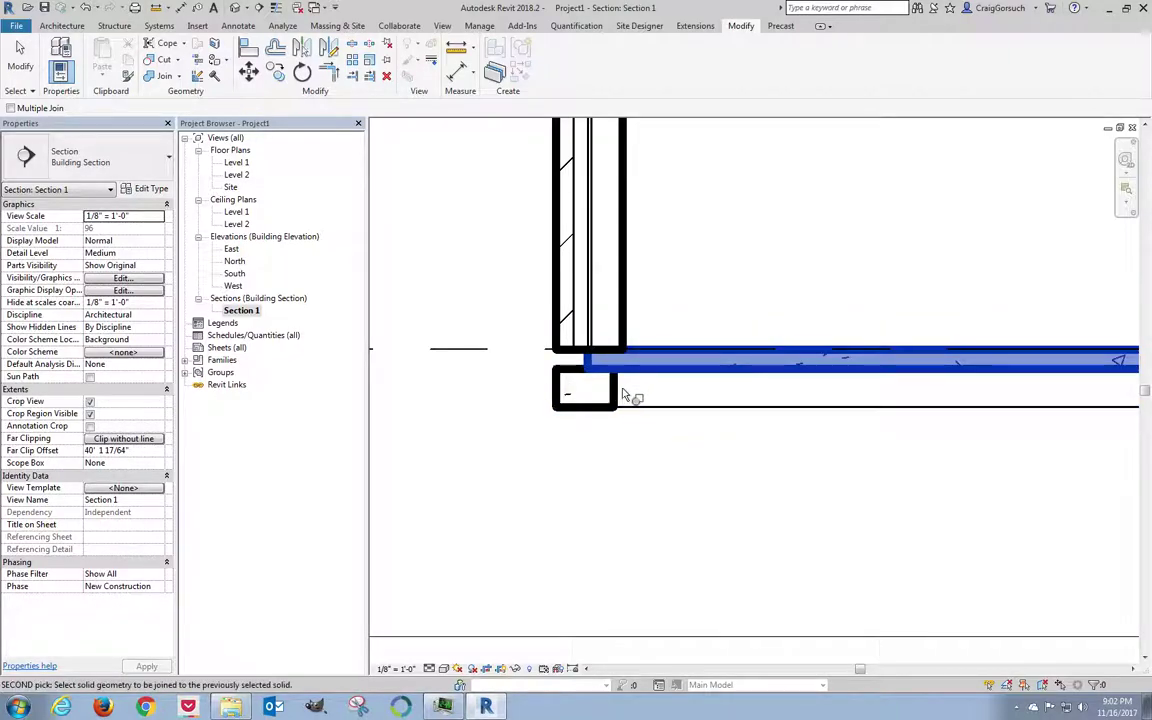
left_click(617, 400)
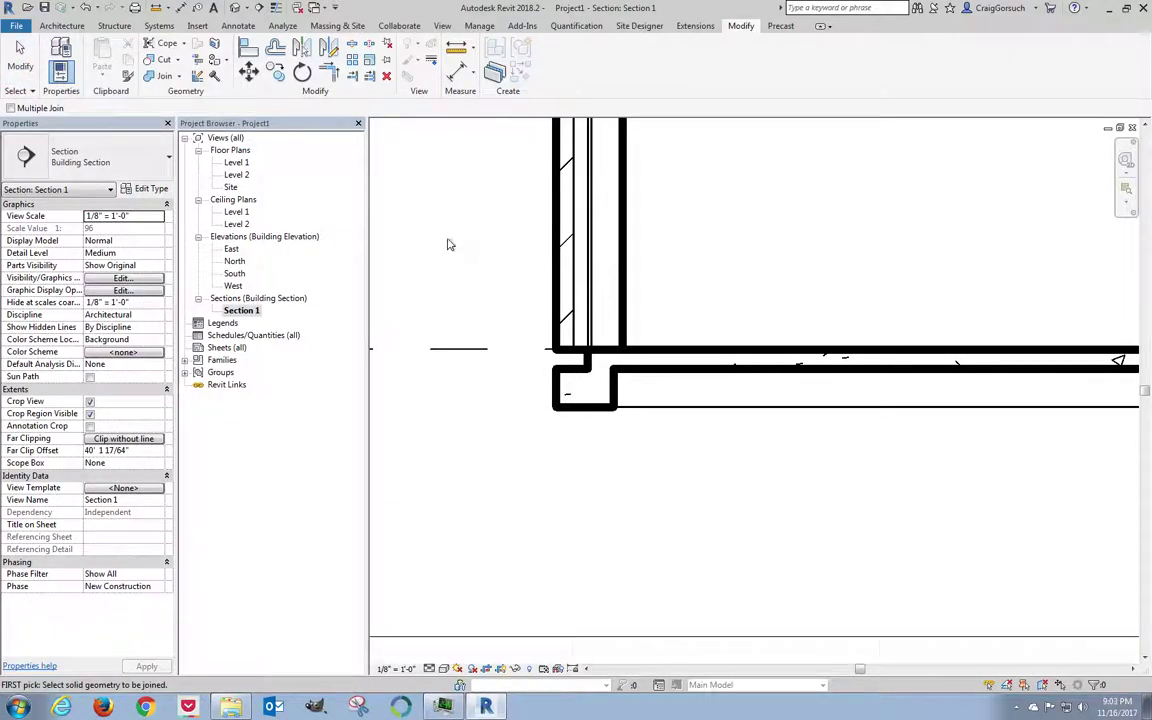
key("Escape")
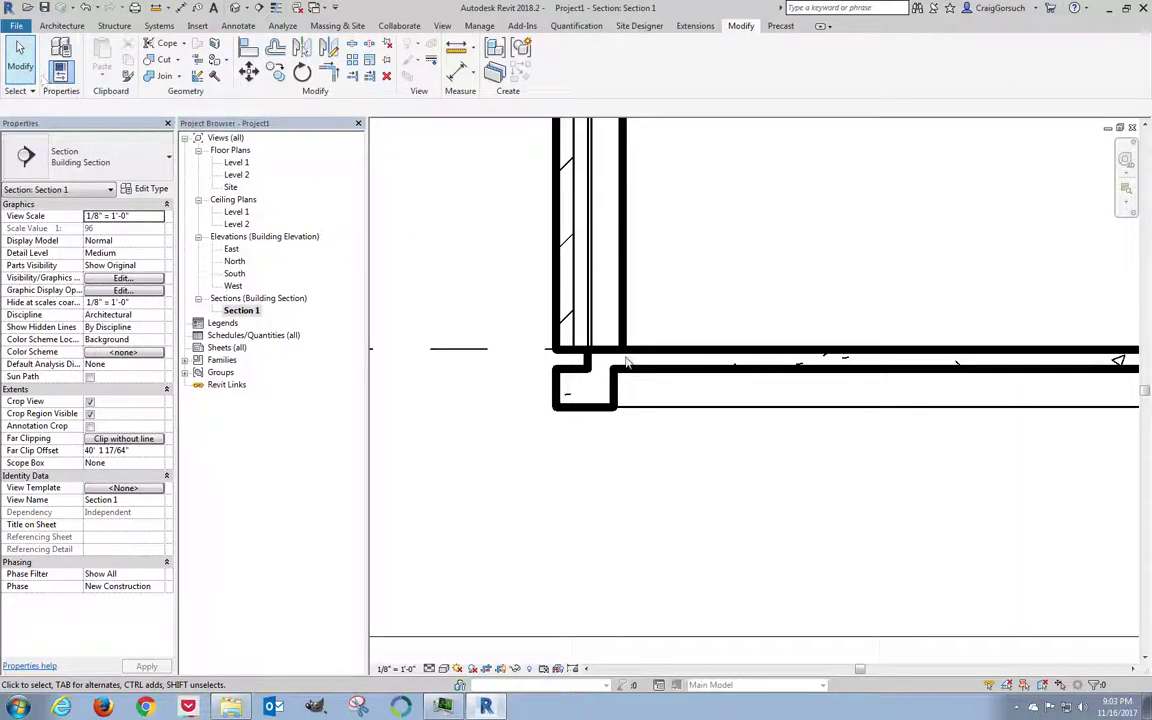
scroll(529, 323, "up", 2)
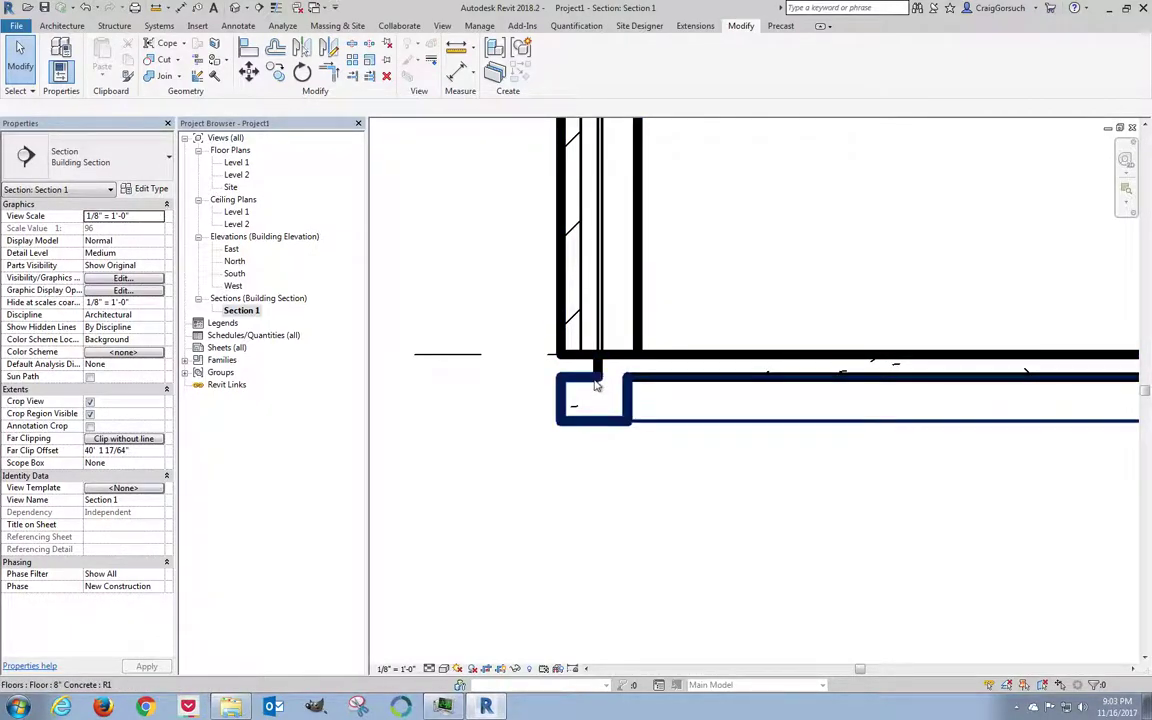
Display Section 1 with thin lines around the west wall's base
left_click(588, 361)
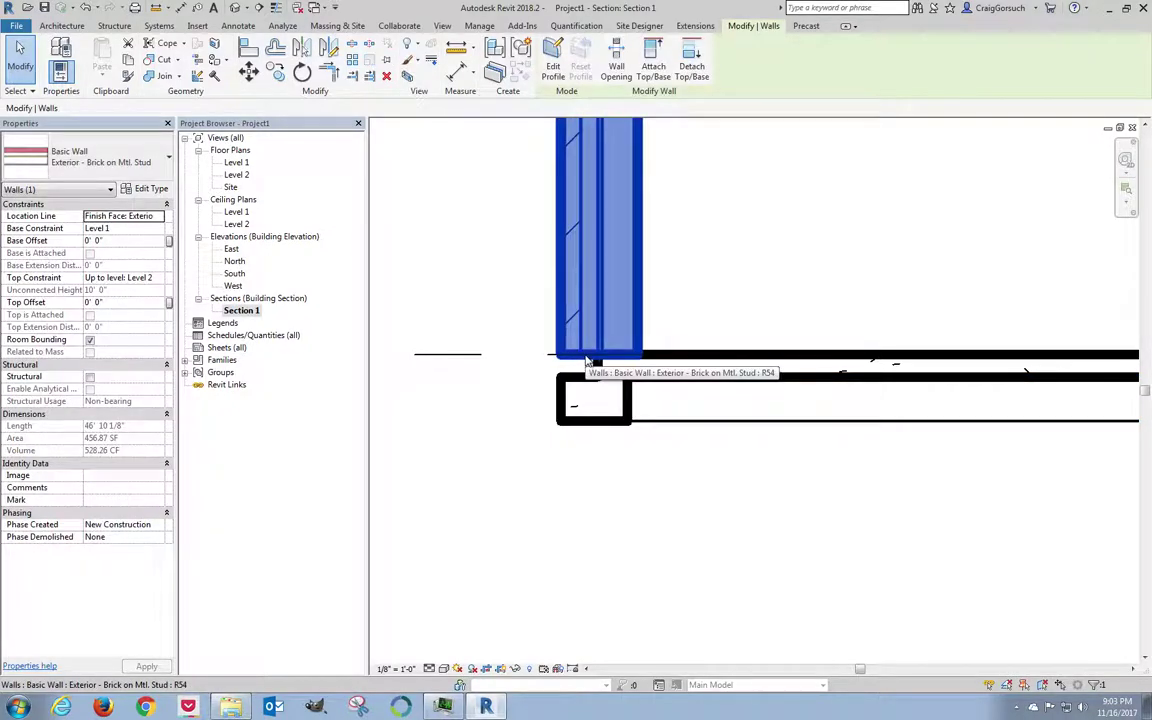
scroll(588, 361, "up", 5)
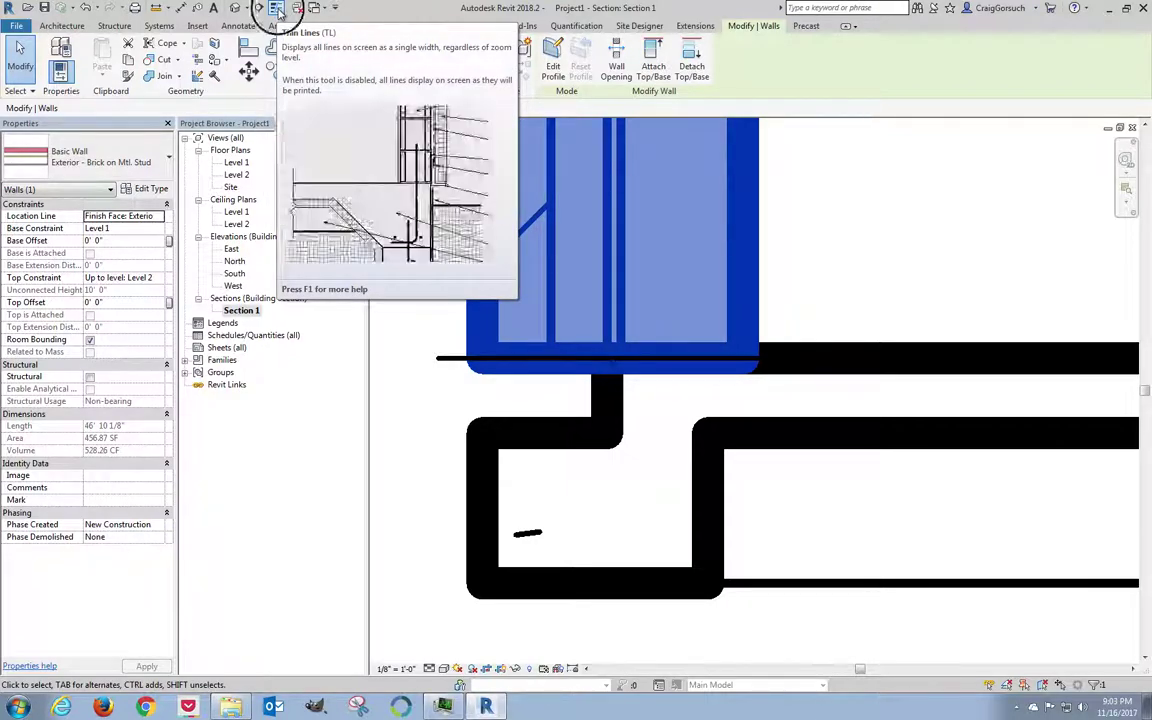
left_click(278, 10)
key("Escape")
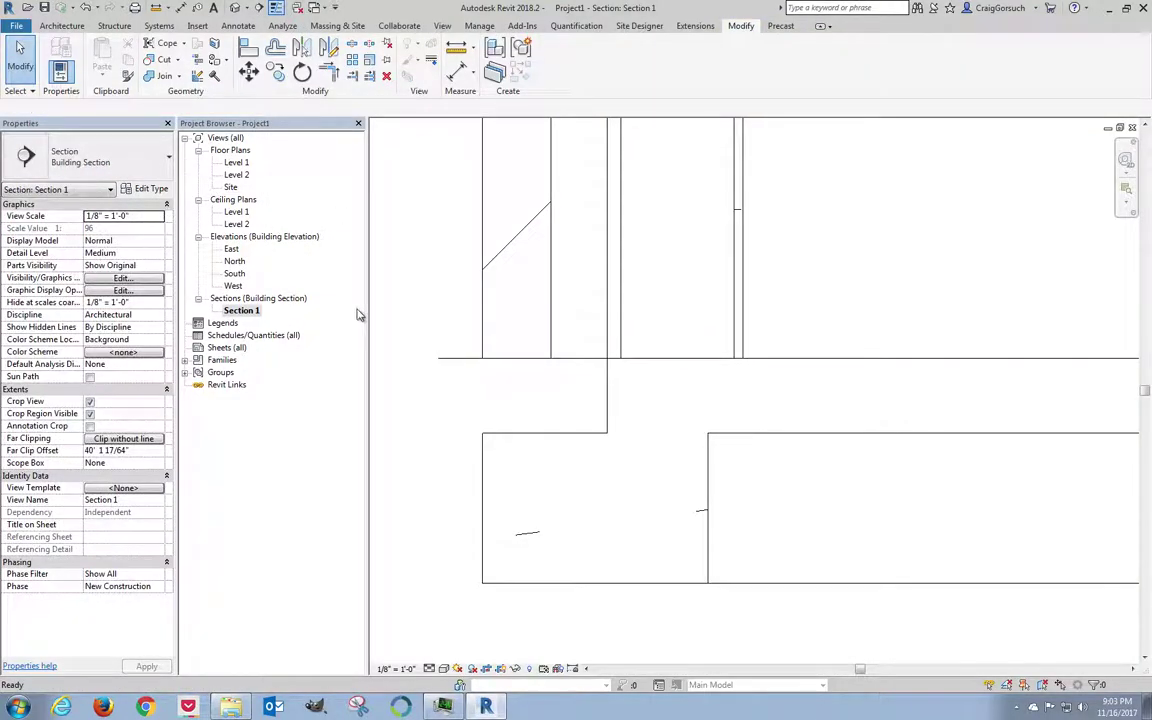
Try to lower the entire west wall's base by 4" to the top of the concrete ledge and check it with thin lines off
left_click(621, 318)
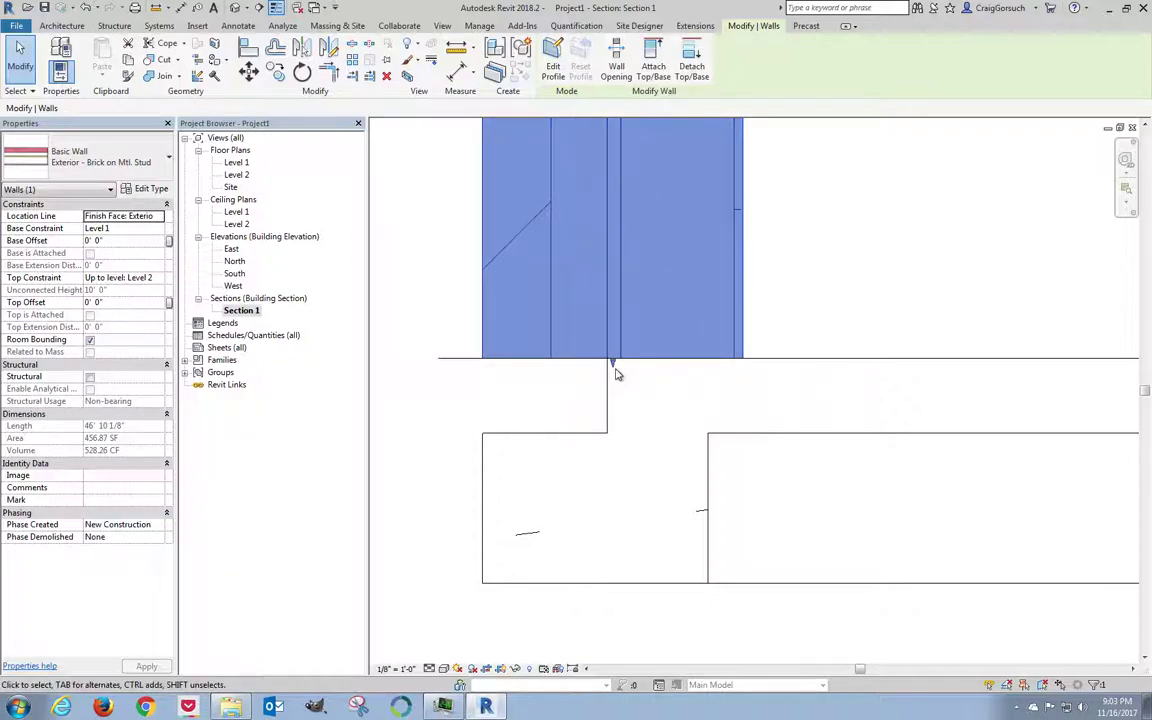
left_click_drag(614, 362, 589, 358)
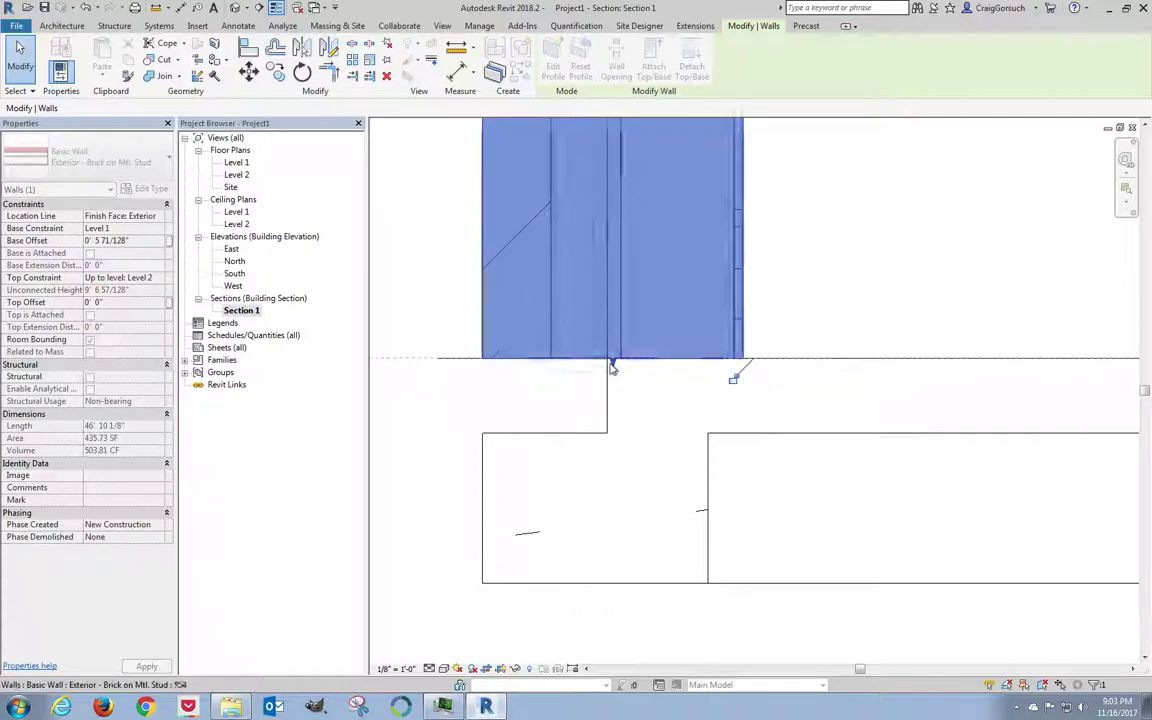
left_click_drag(592, 435, 606, 440)
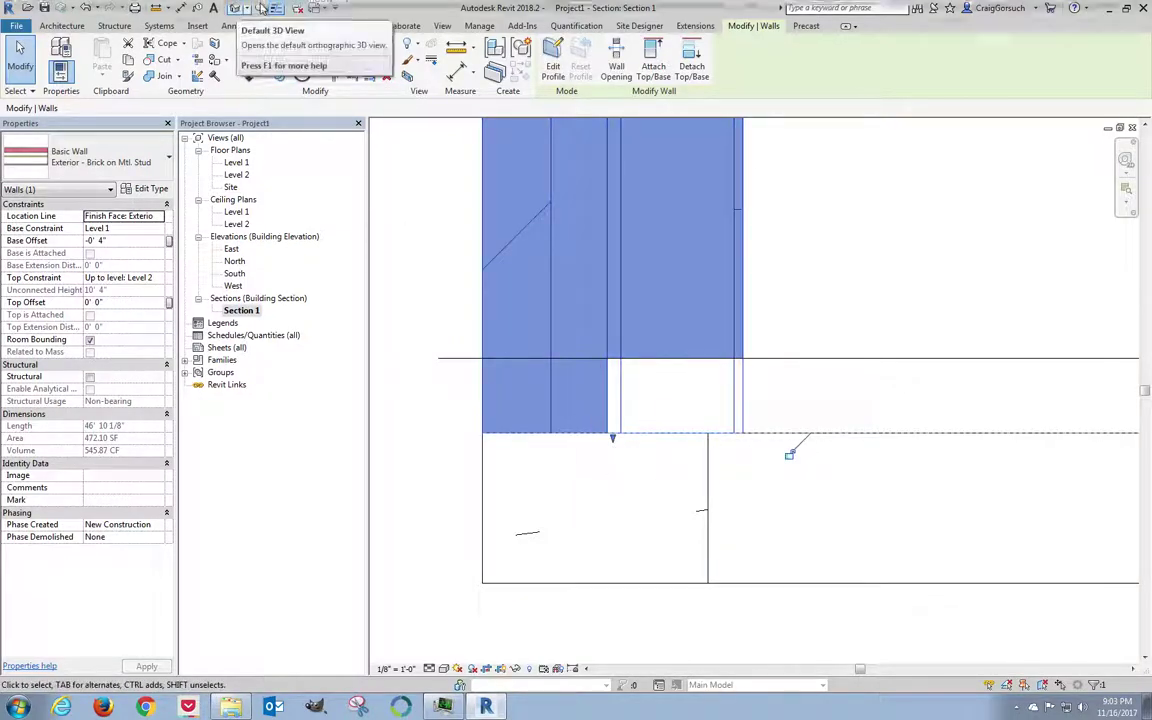
left_click(276, 7)
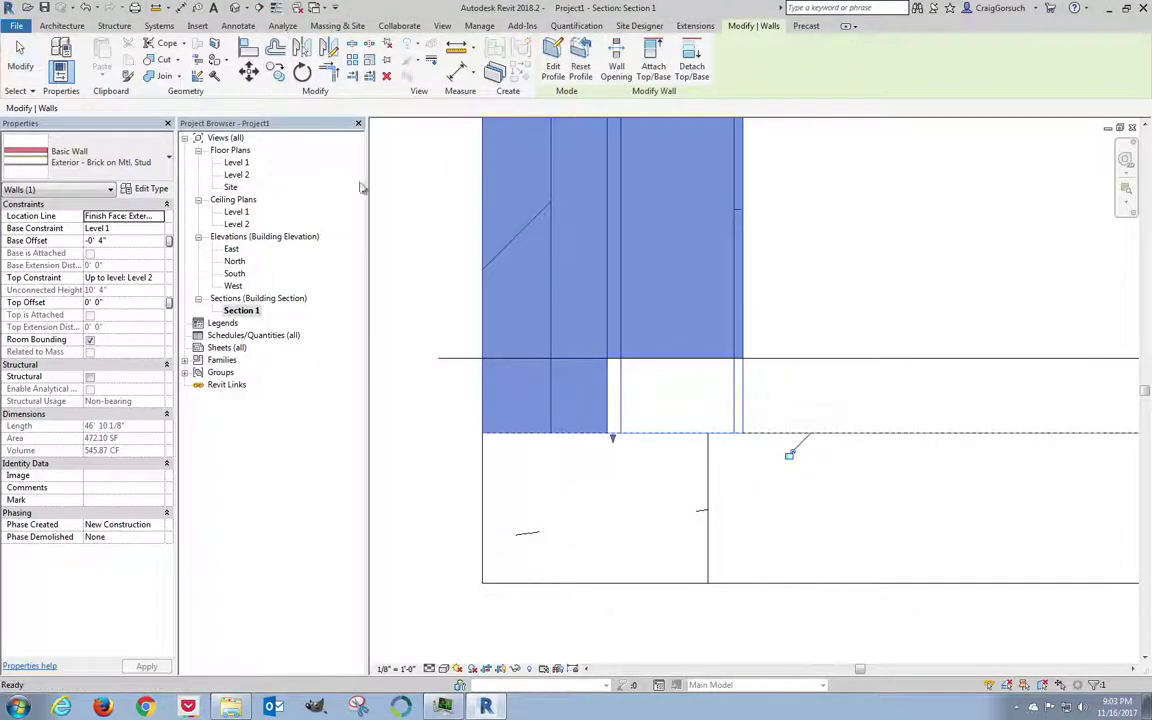
left_click(422, 411)
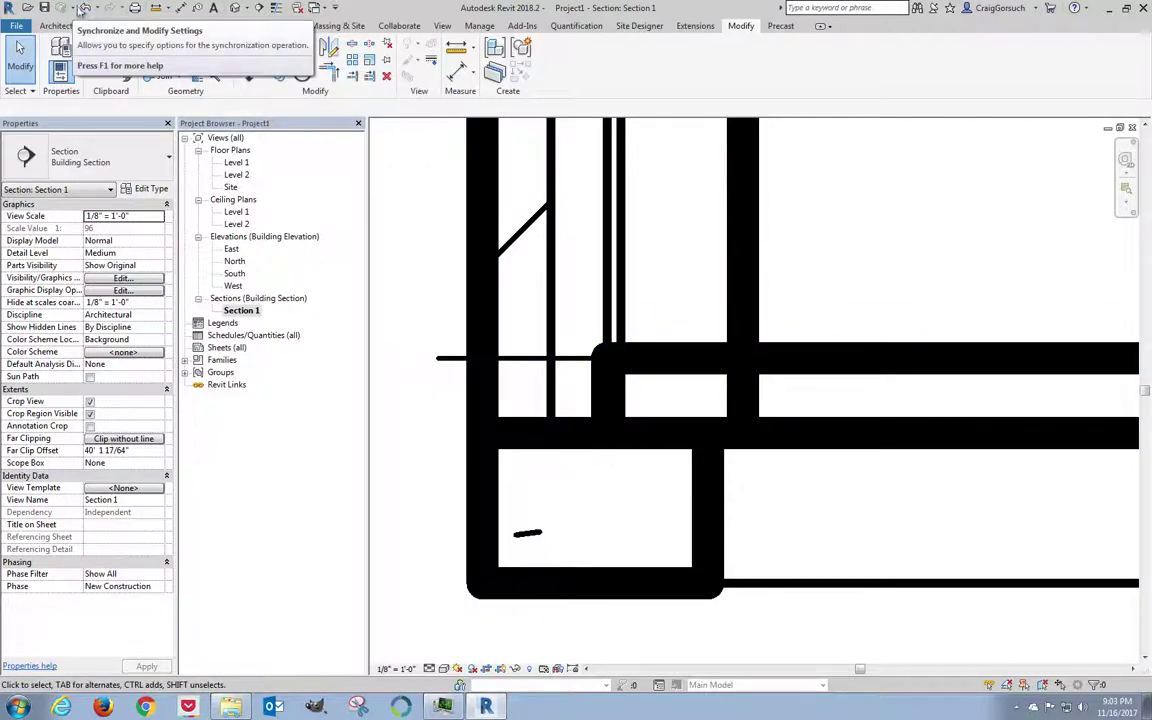
left_click(277, 9)
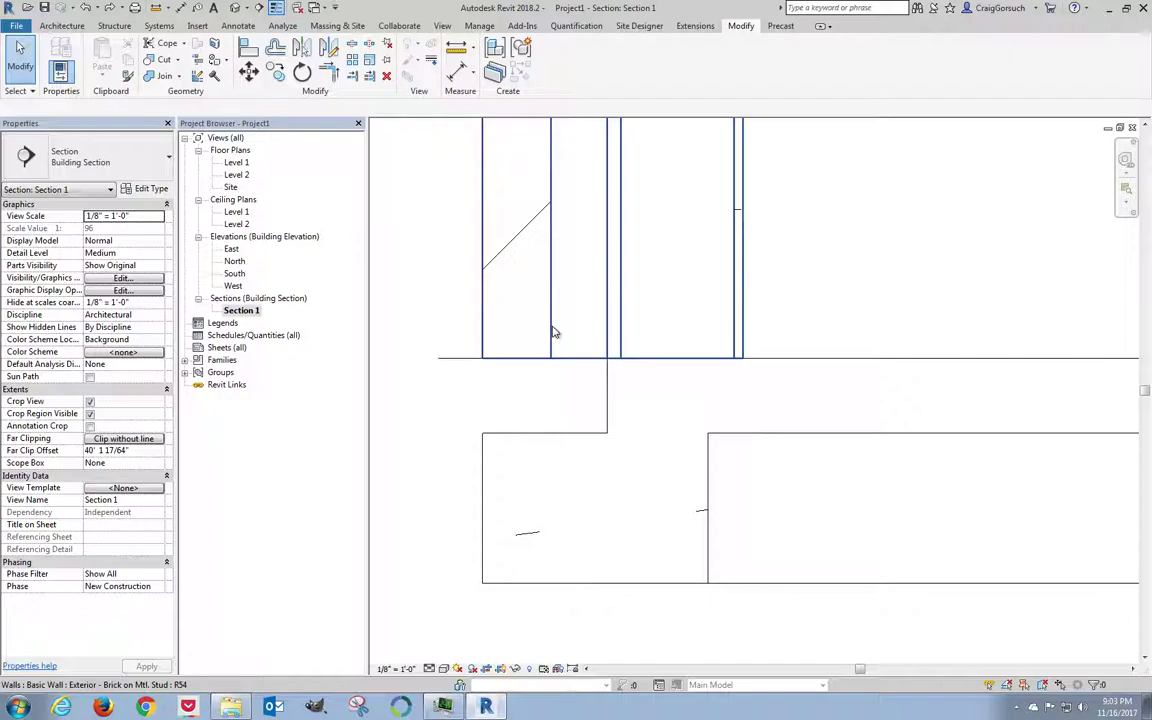
Open the layer assembly of the west wall's Exterior - Brick on Mtl. Stud type, with the preview focused on the wall base
left_click(525, 286)
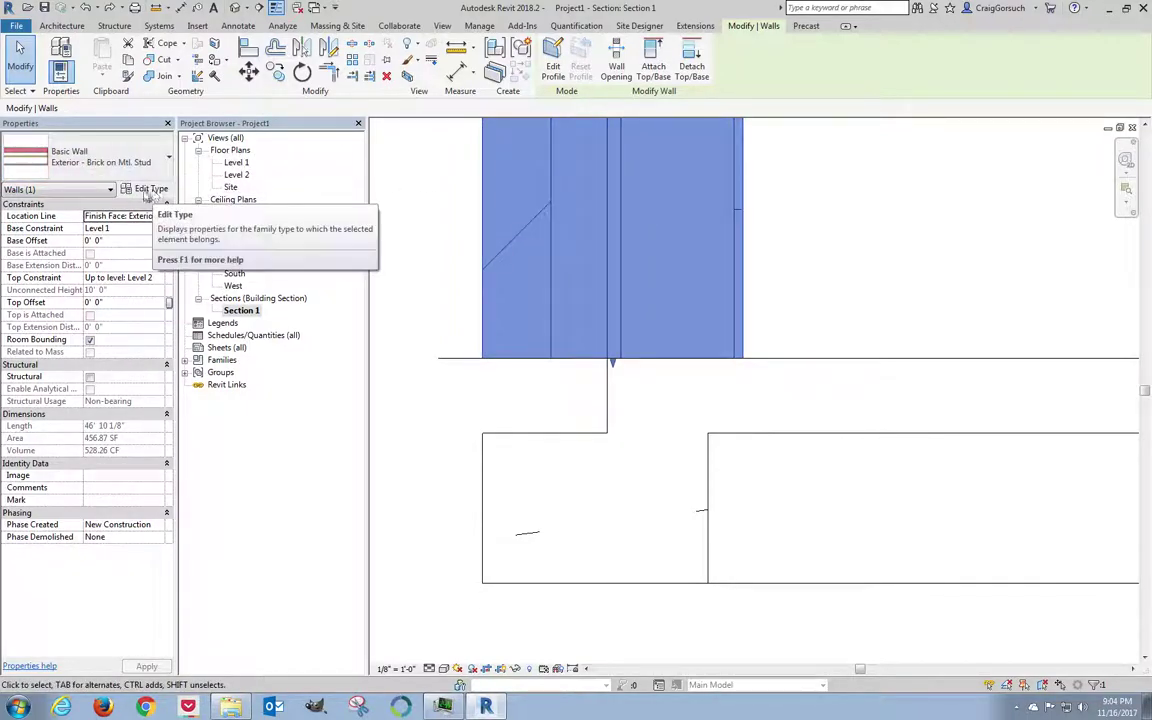
left_click(143, 191)
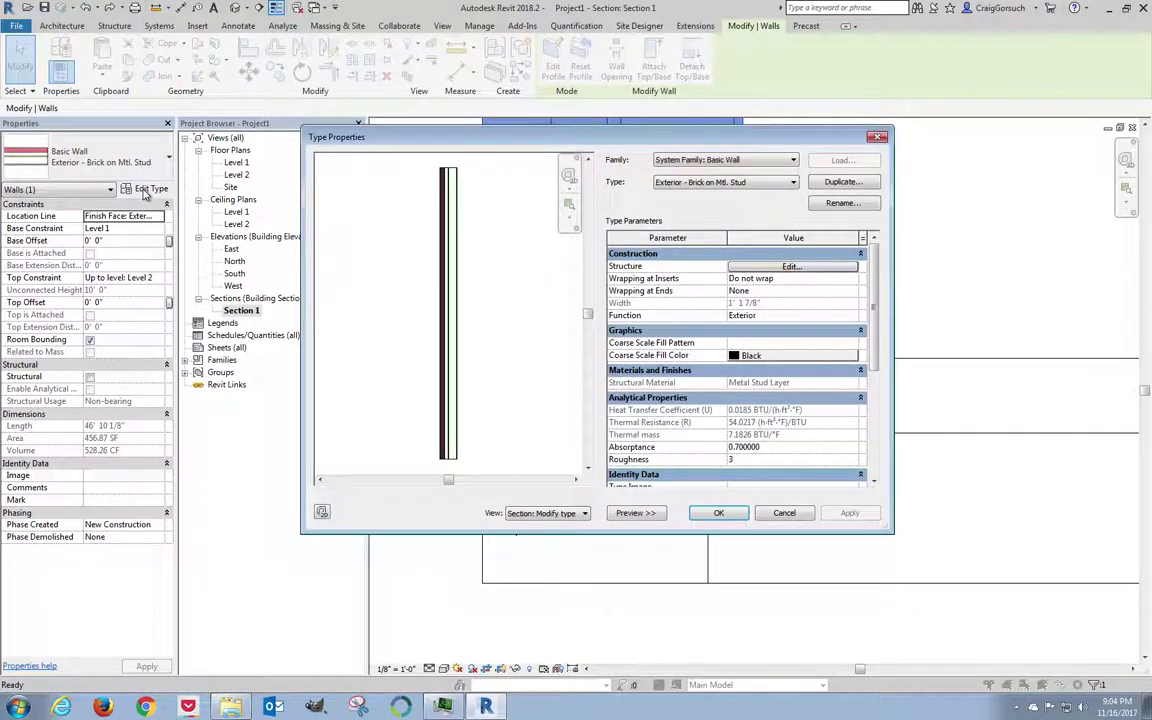
left_click(778, 270)
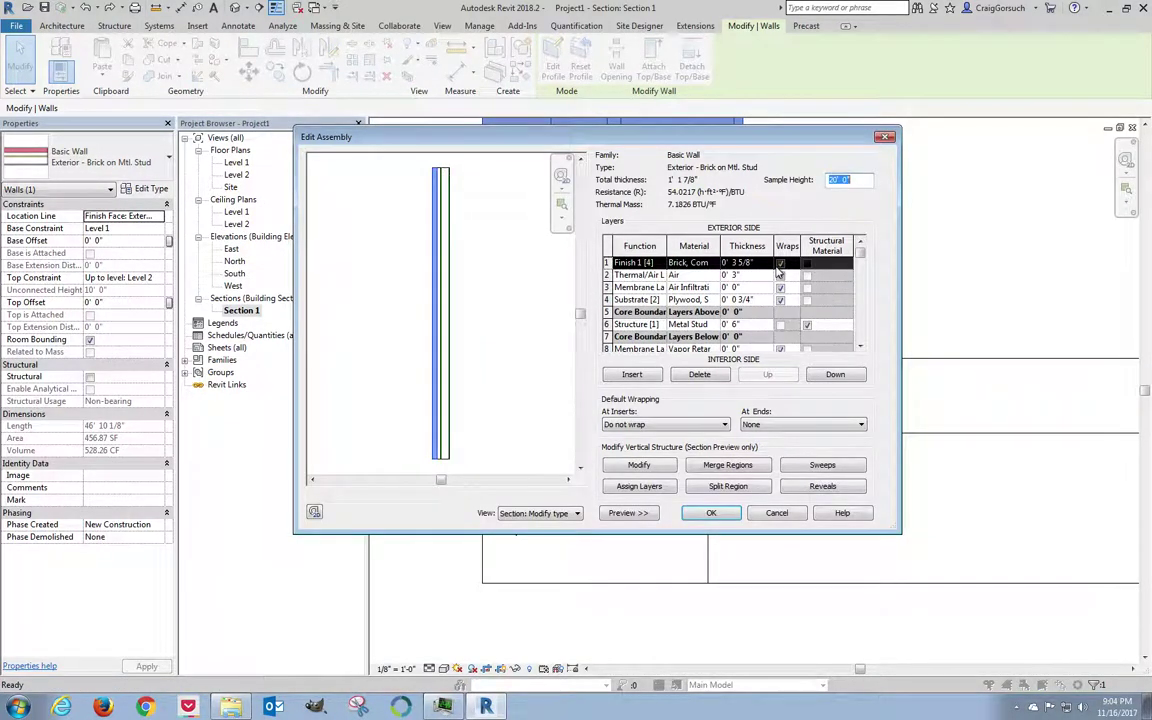
left_click(428, 469)
scroll(430, 469, "up", 5)
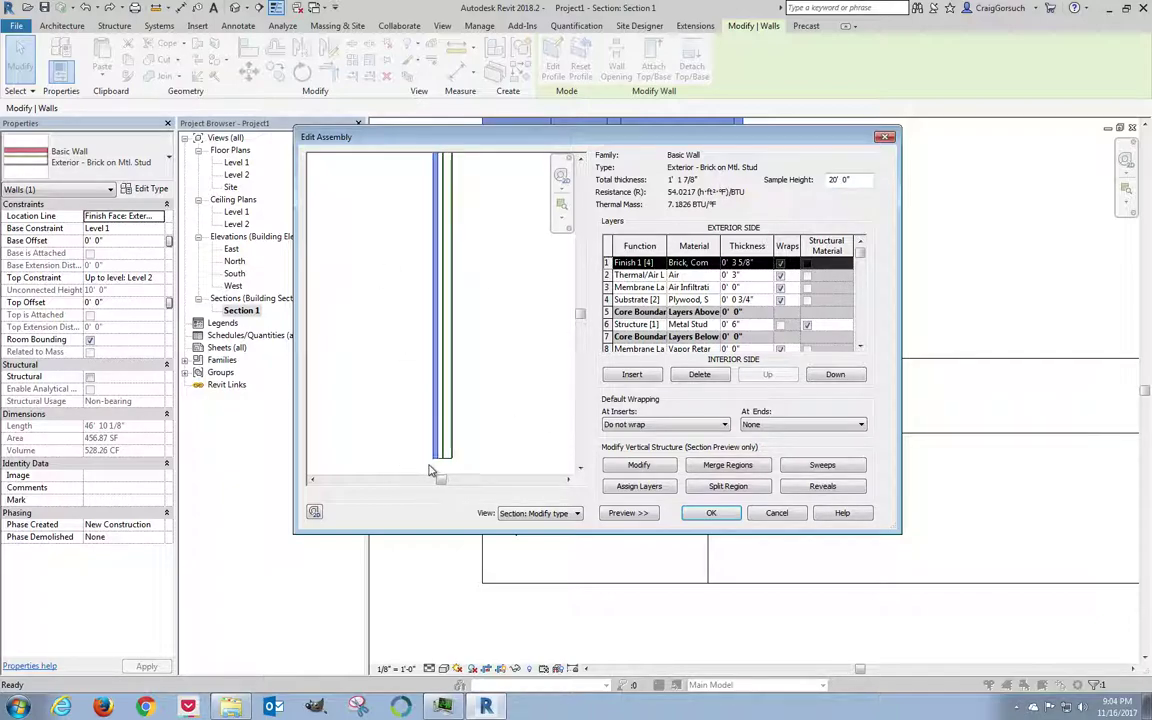
scroll(443, 469, "up", 4)
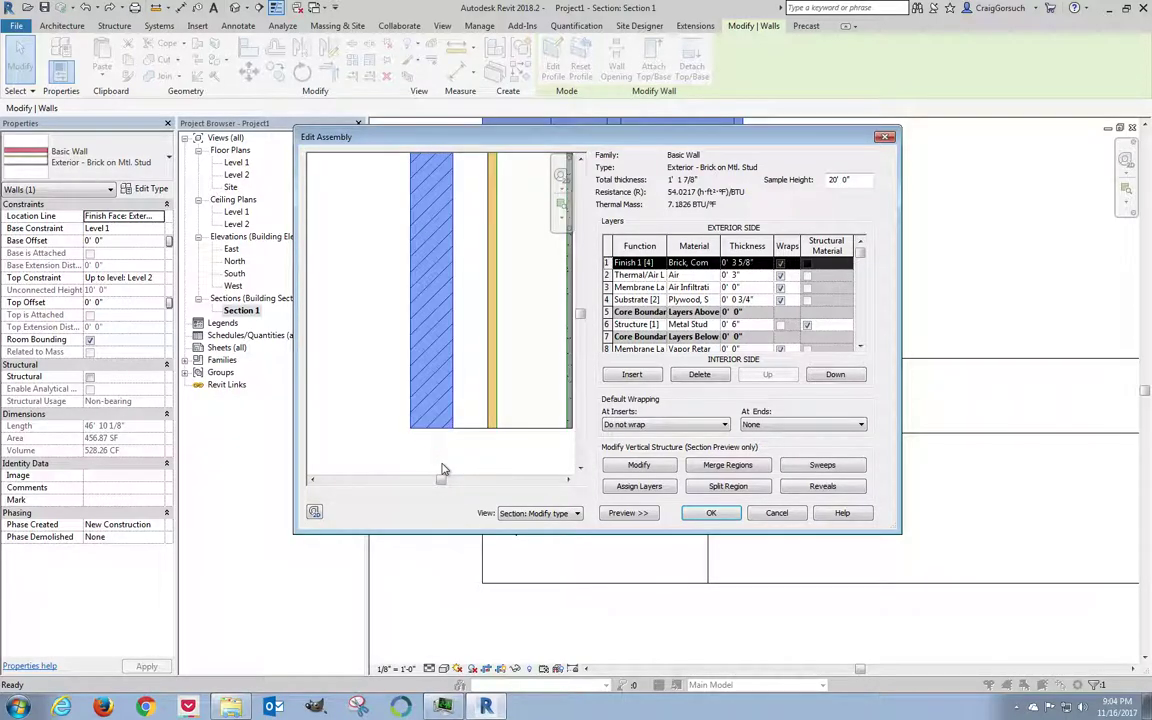
middle_click_drag(418, 440, 405, 438)
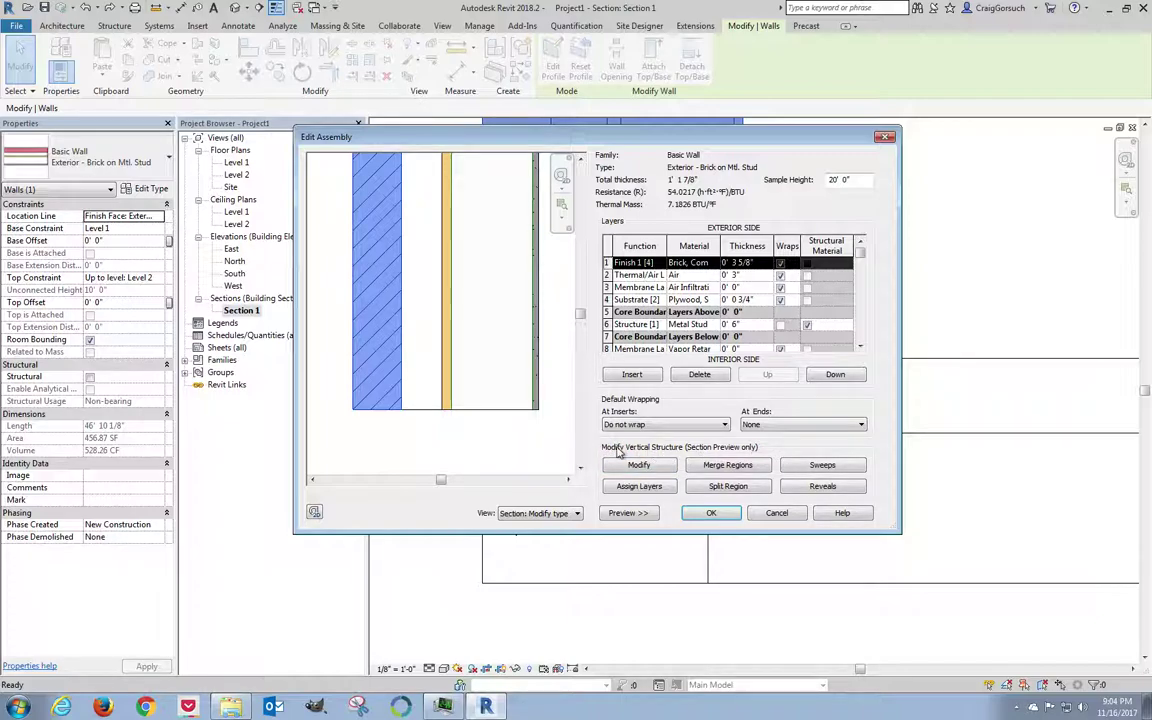
Unlock the bottom edge of the brick and air layers in the wall assembly and accept the type changes
left_click(657, 467)
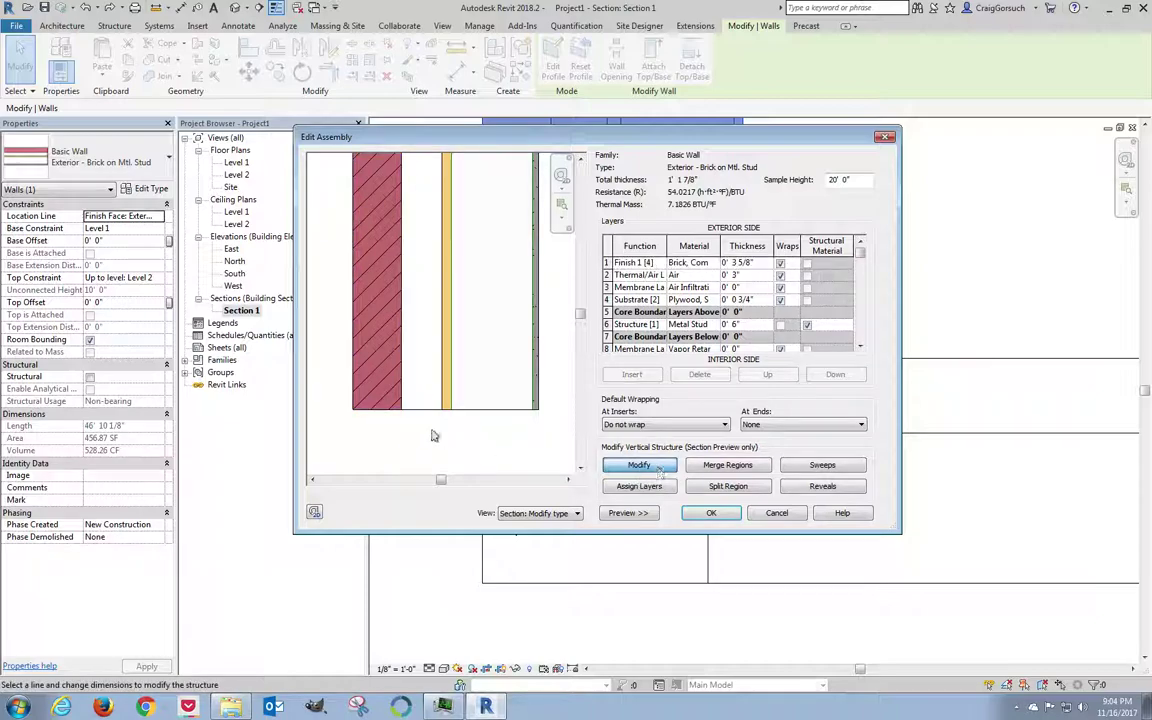
left_click(379, 410)
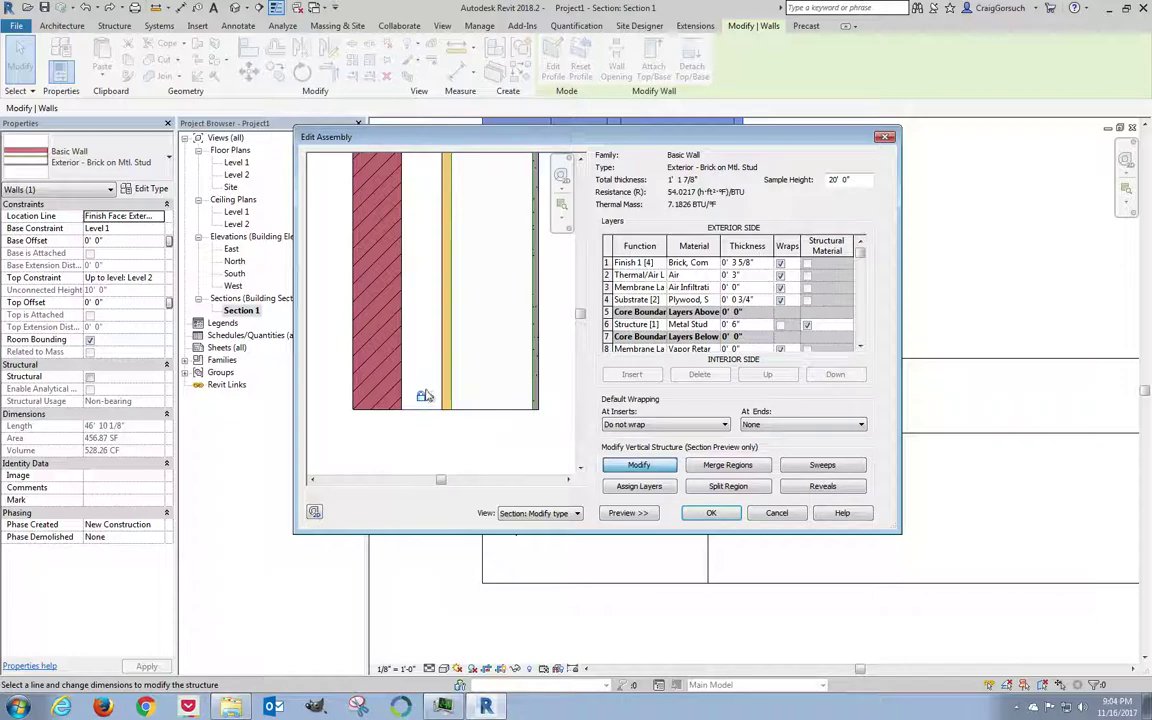
left_click(421, 400)
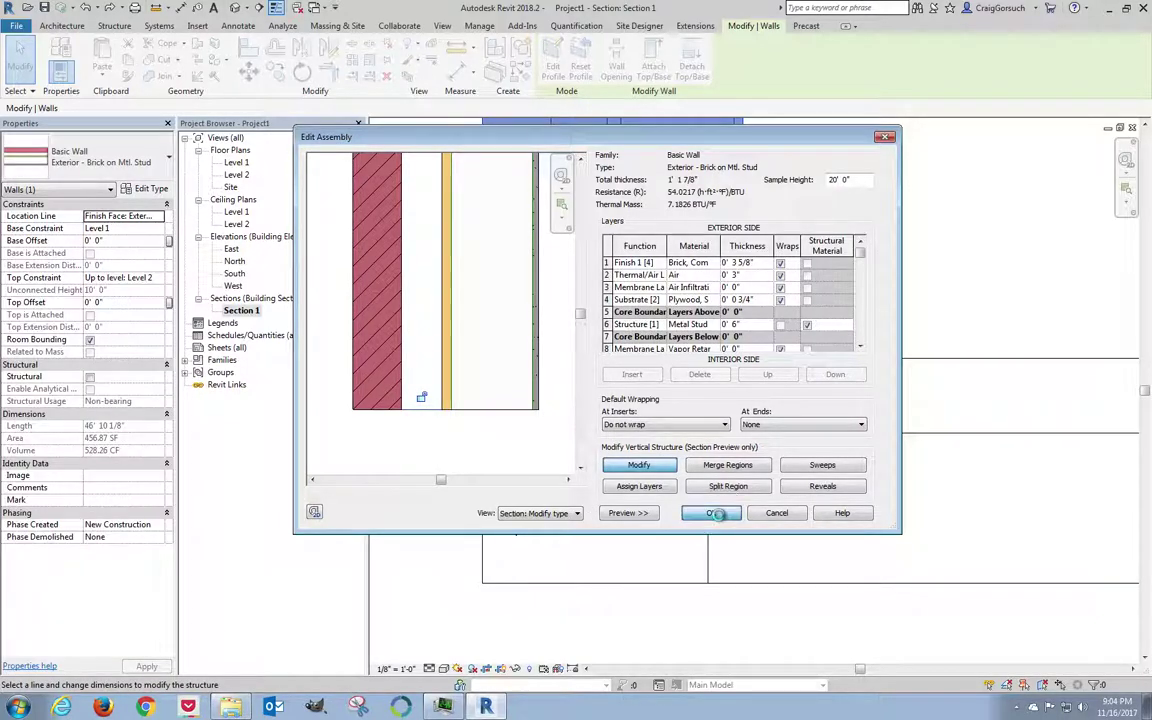
left_click(717, 515)
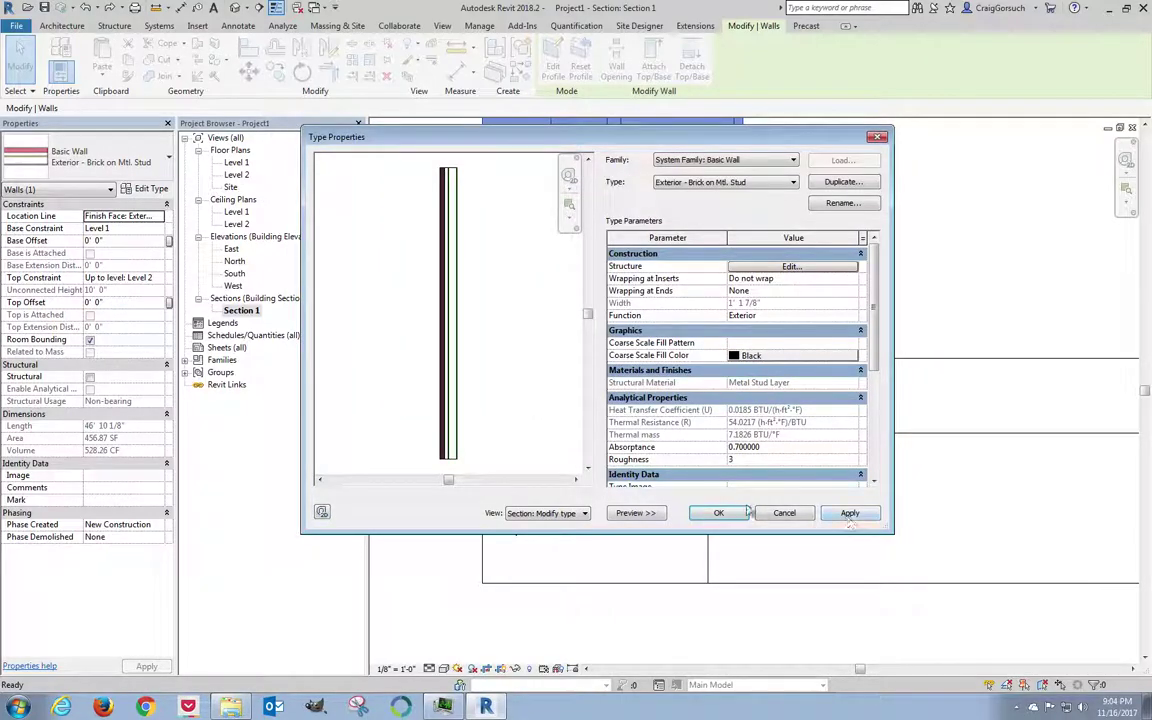
left_click(718, 513)
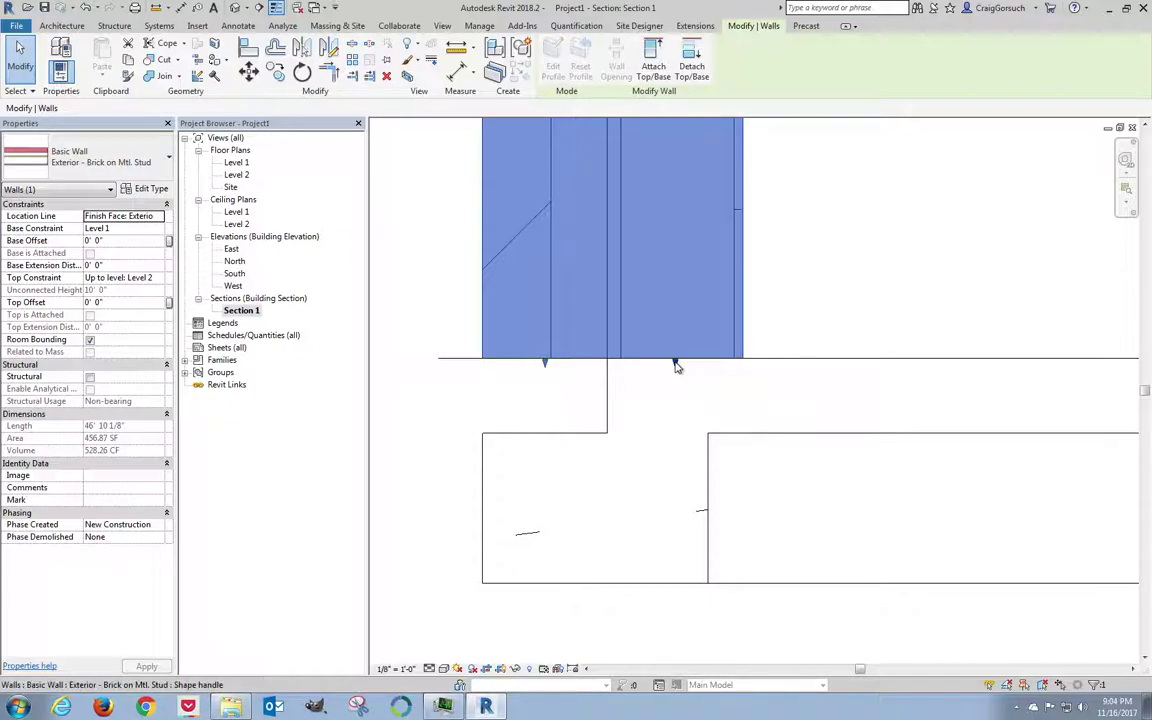
Try raising the west wall's base about 3.6" and its unlocked outer layers about 3.2" further, returning the base to Level 1
left_click_drag(676, 363, 591, 290)
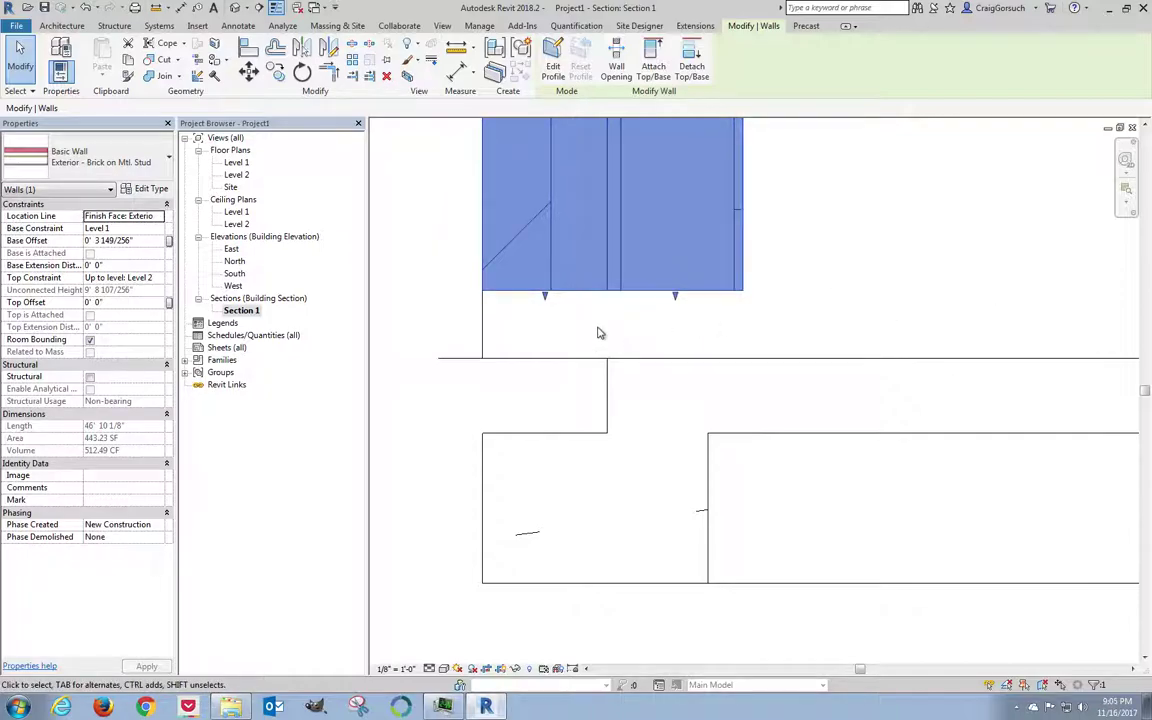
mouse_move(545, 296)
left_mouse_down()
mouse_move(542, 233)
mouse_move(552, 290)
left_mouse_up()
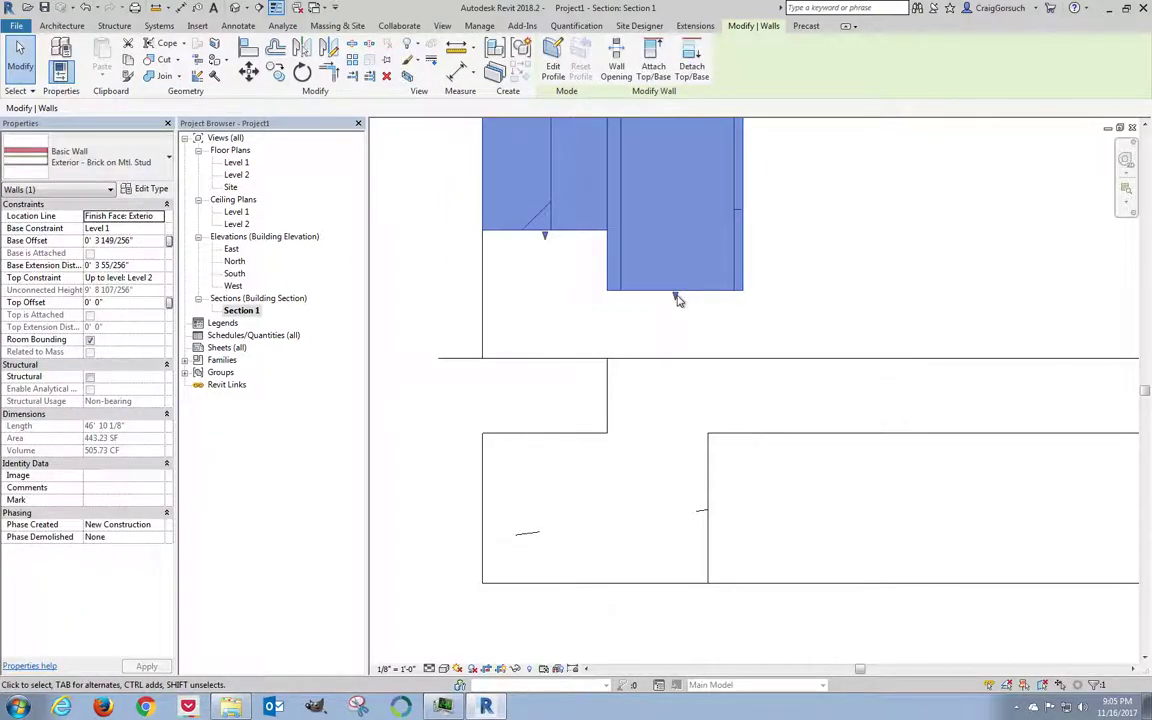
left_click_drag(676, 298, 674, 358)
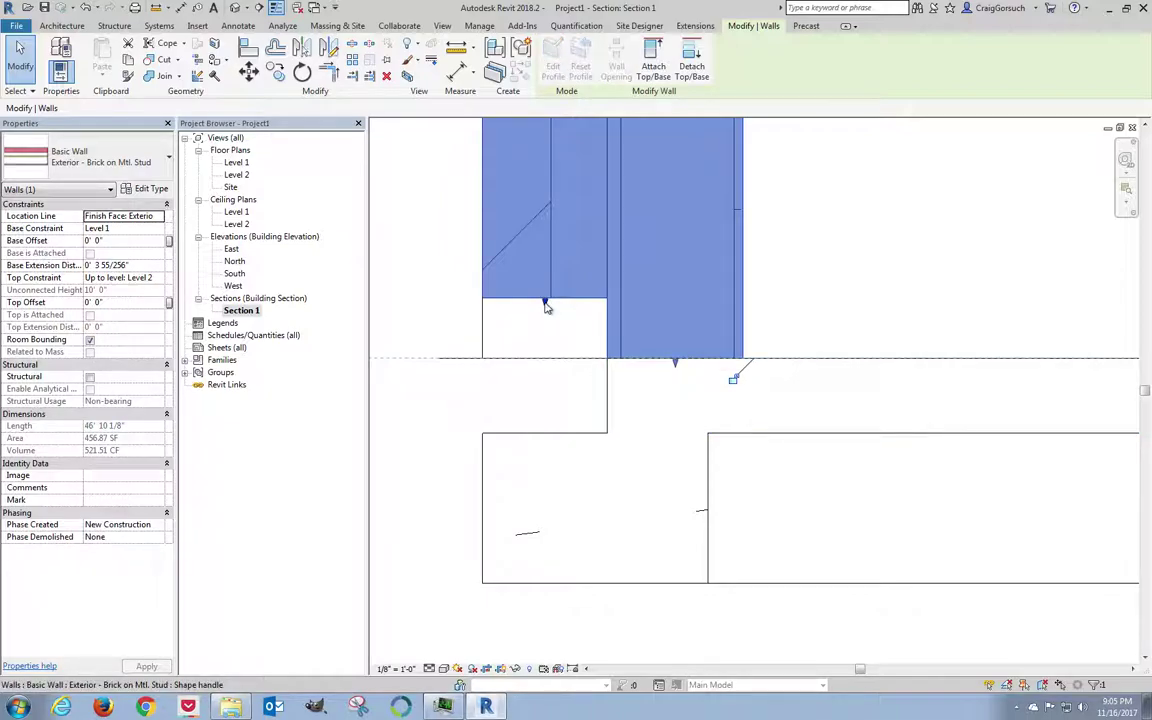
Extend the west wall's brick and air layers down to the top of the concrete ledge
left_click_drag(545, 303, 543, 437)
left_click(405, 456)
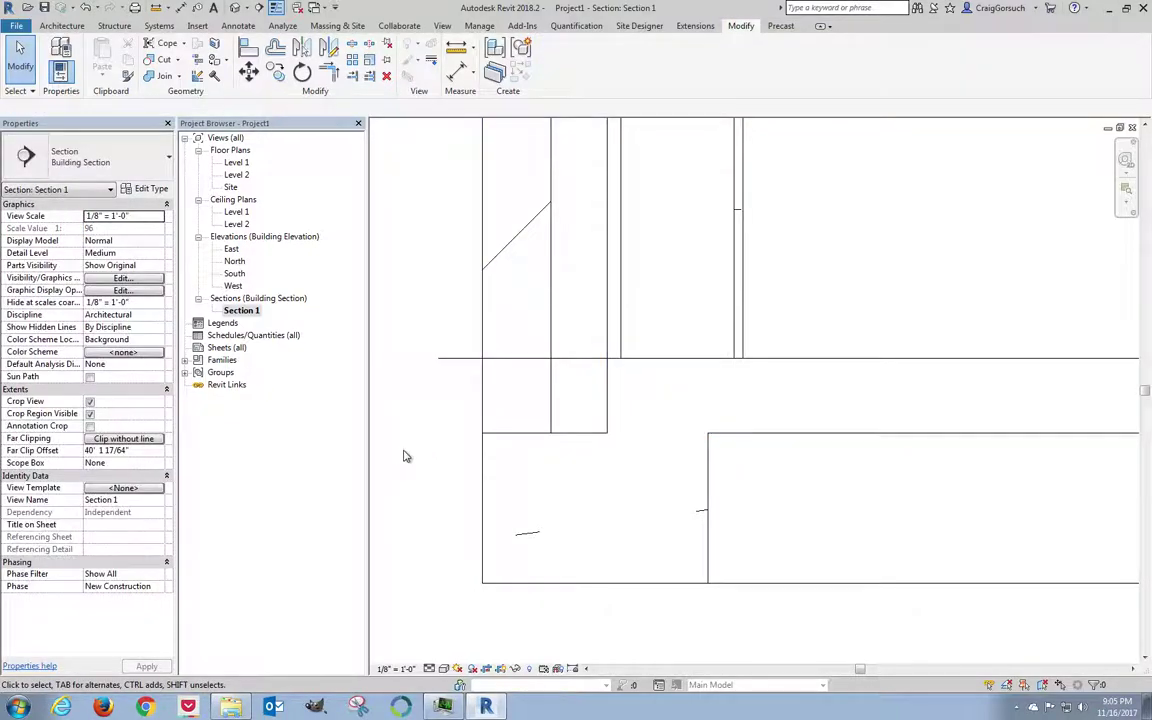
Extend the east wall's brick and air layers 4" below Level 1 to the top of the concrete ledge
scroll(405, 456, "down", 3)
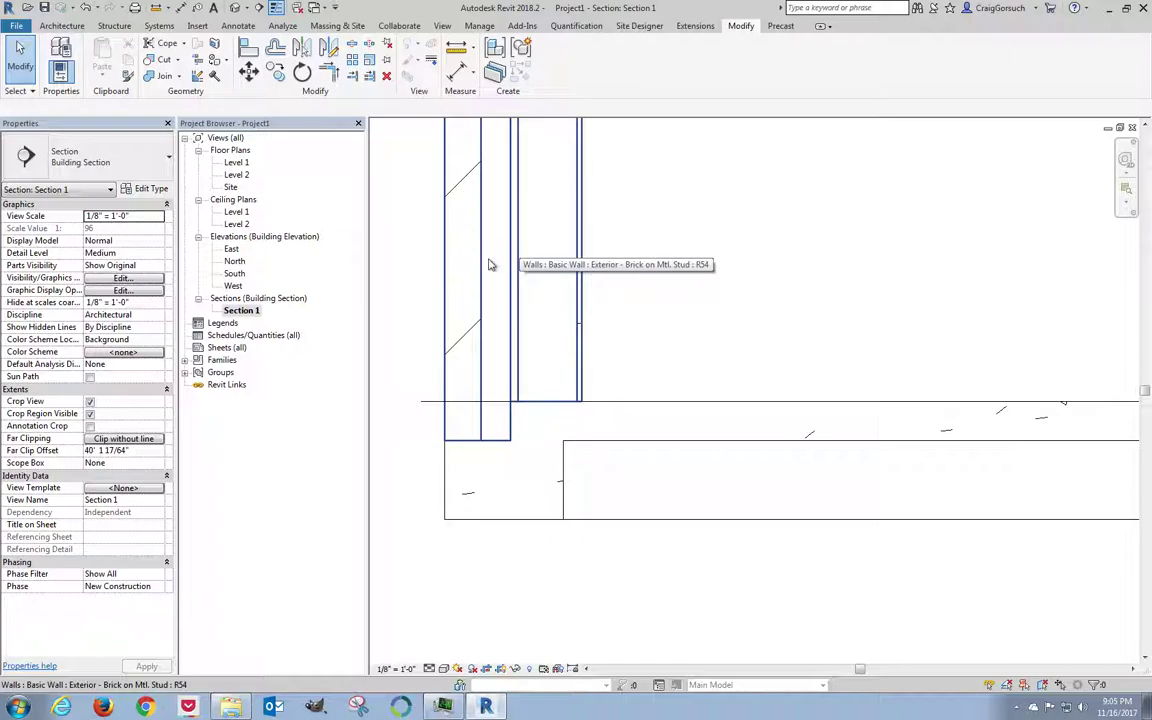
scroll(493, 264, "up", 8)
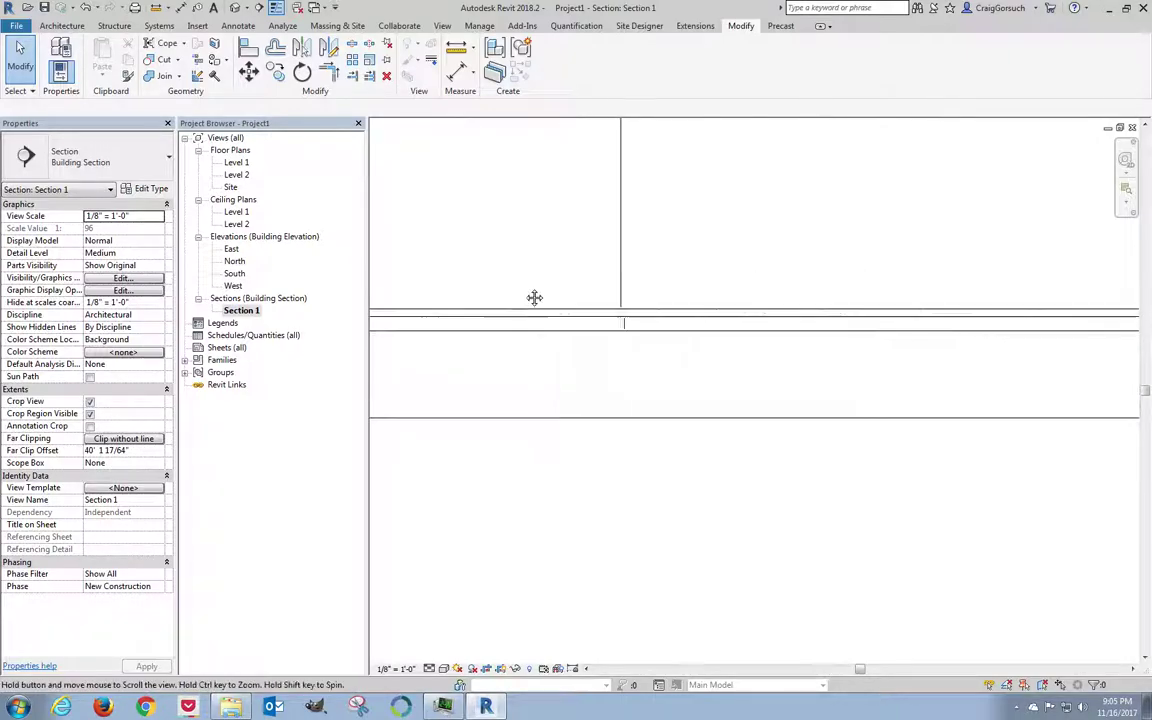
middle_click_drag(534, 297, 812, 303)
scroll(808, 312, "up", 5)
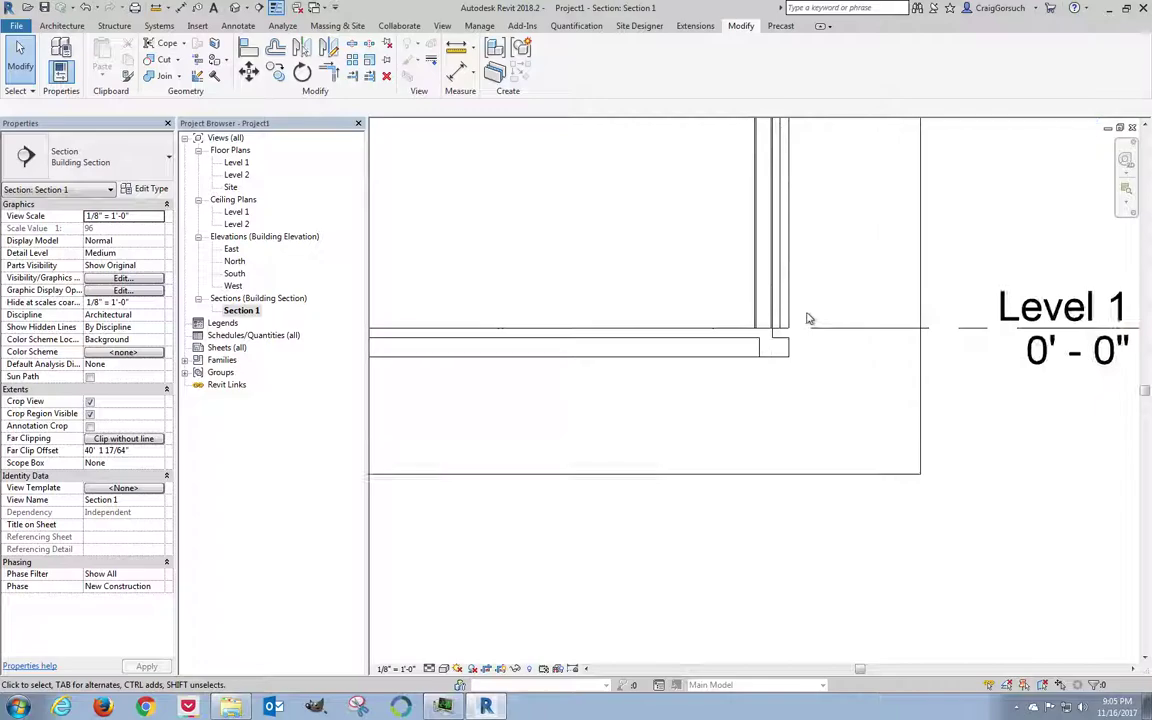
scroll(808, 317, "up", 3)
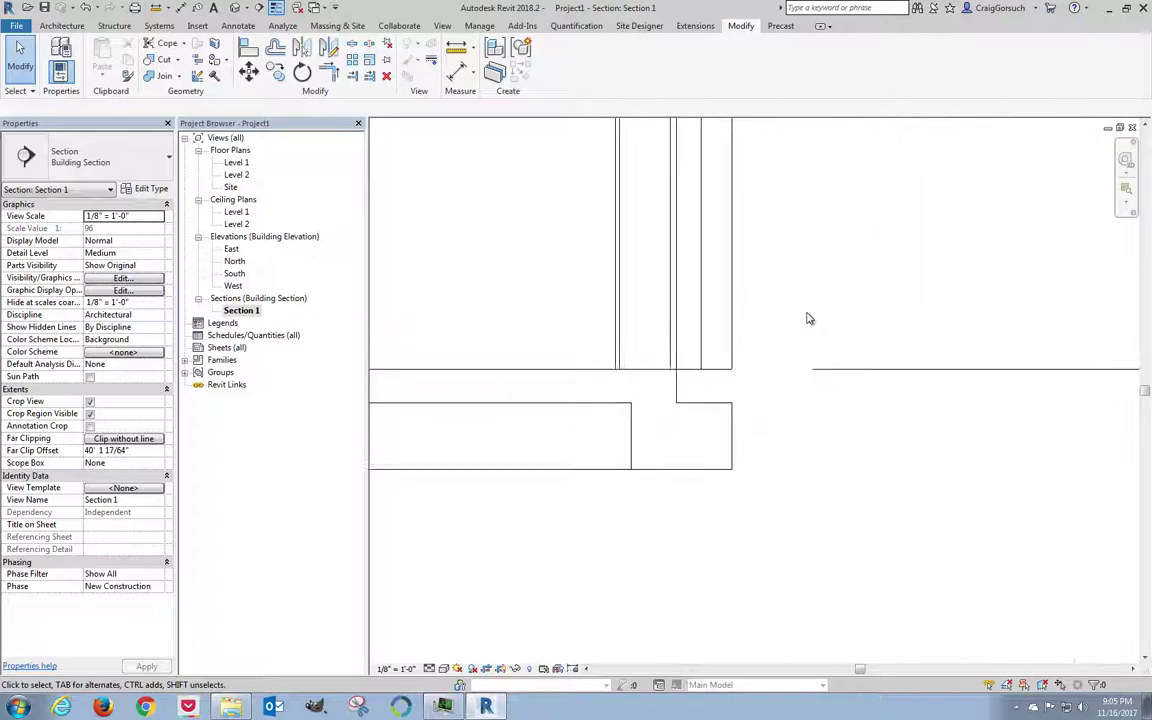
left_click(730, 311)
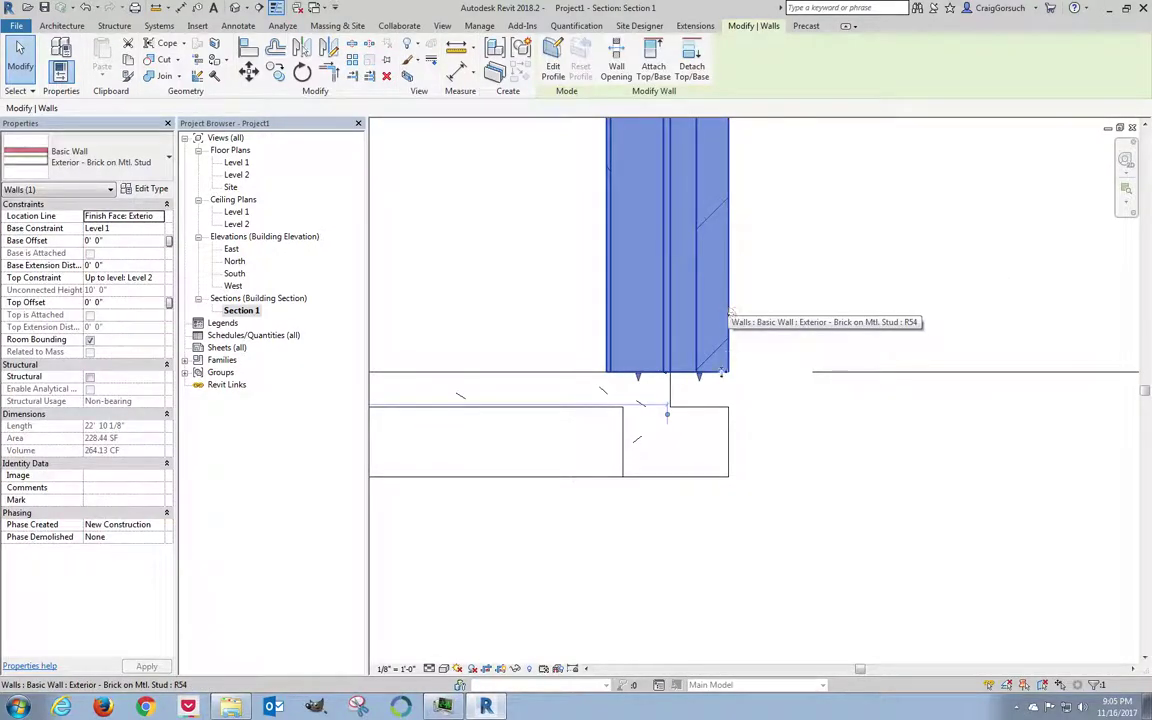
left_click(700, 380)
left_click_drag(700, 381, 699, 410)
left_click(768, 467)
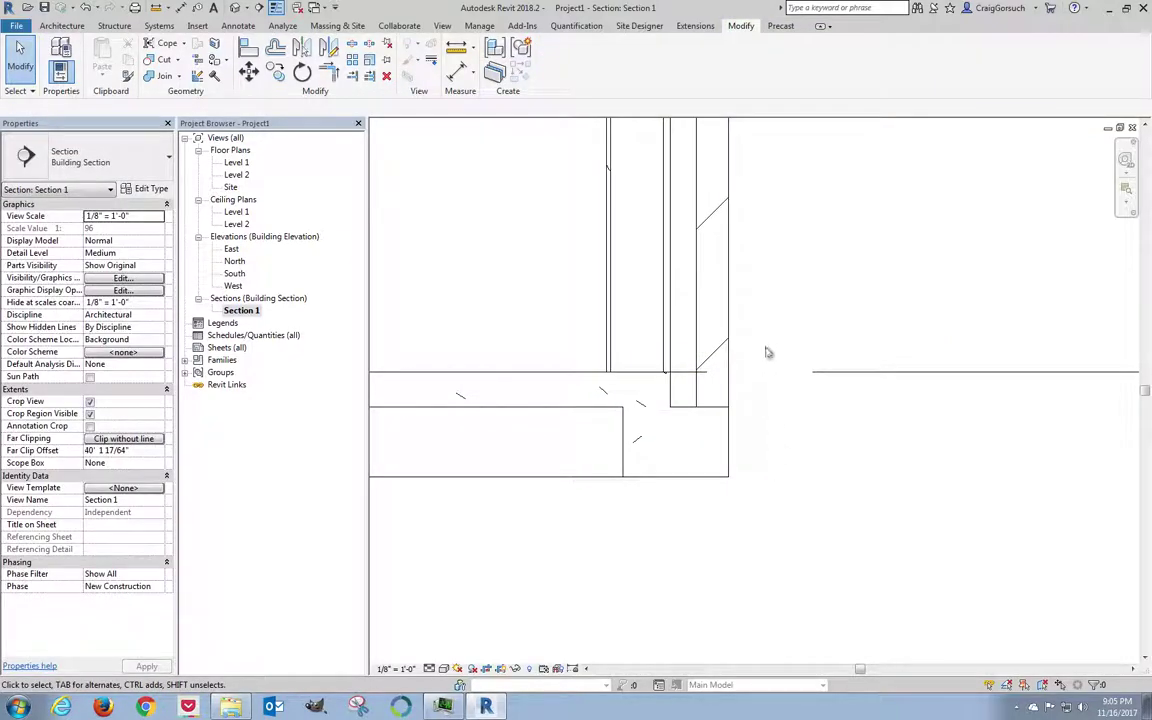
Examine the east wall's base at the ledge, its top at Level 2, and the complete building section
left_click(730, 294)
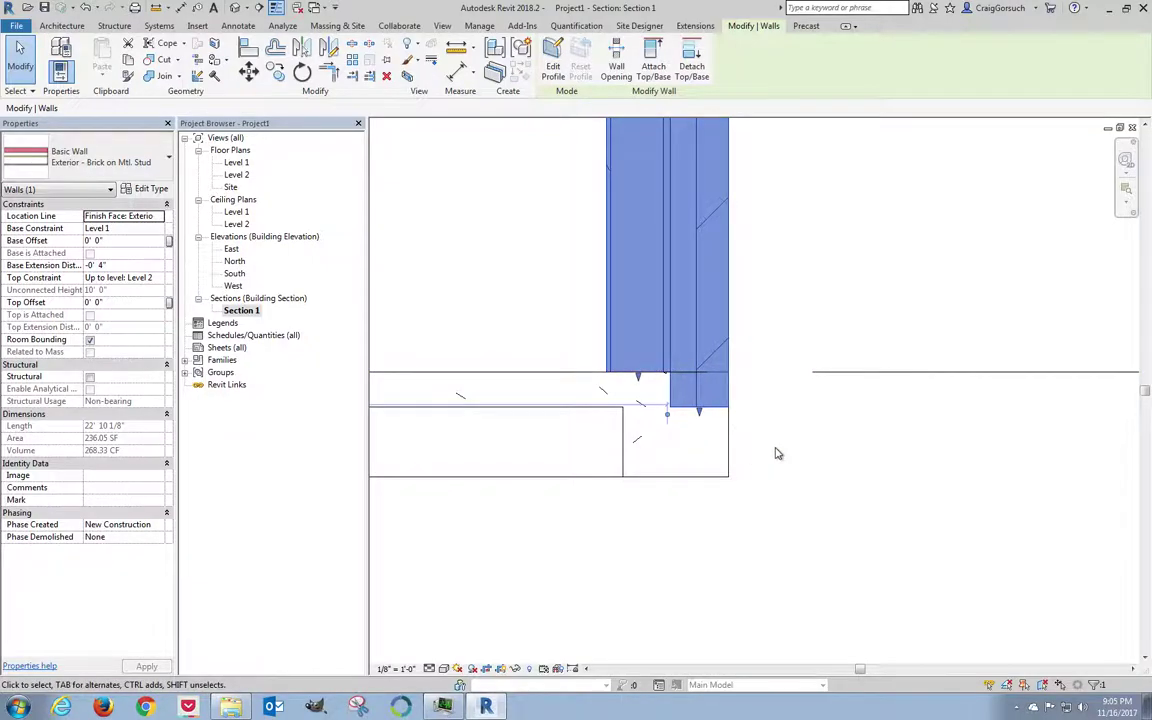
left_click(810, 467)
scroll(977, 362, "down", 2)
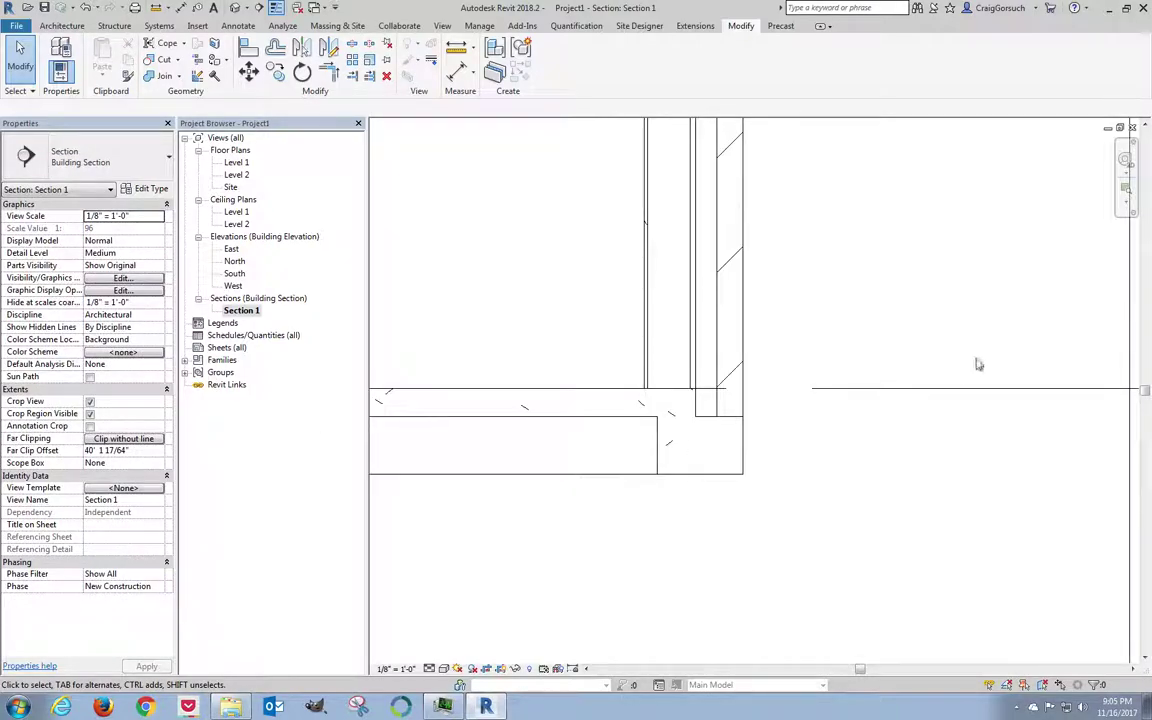
scroll(818, 455, "down", 3)
scroll(816, 346, "down", 1)
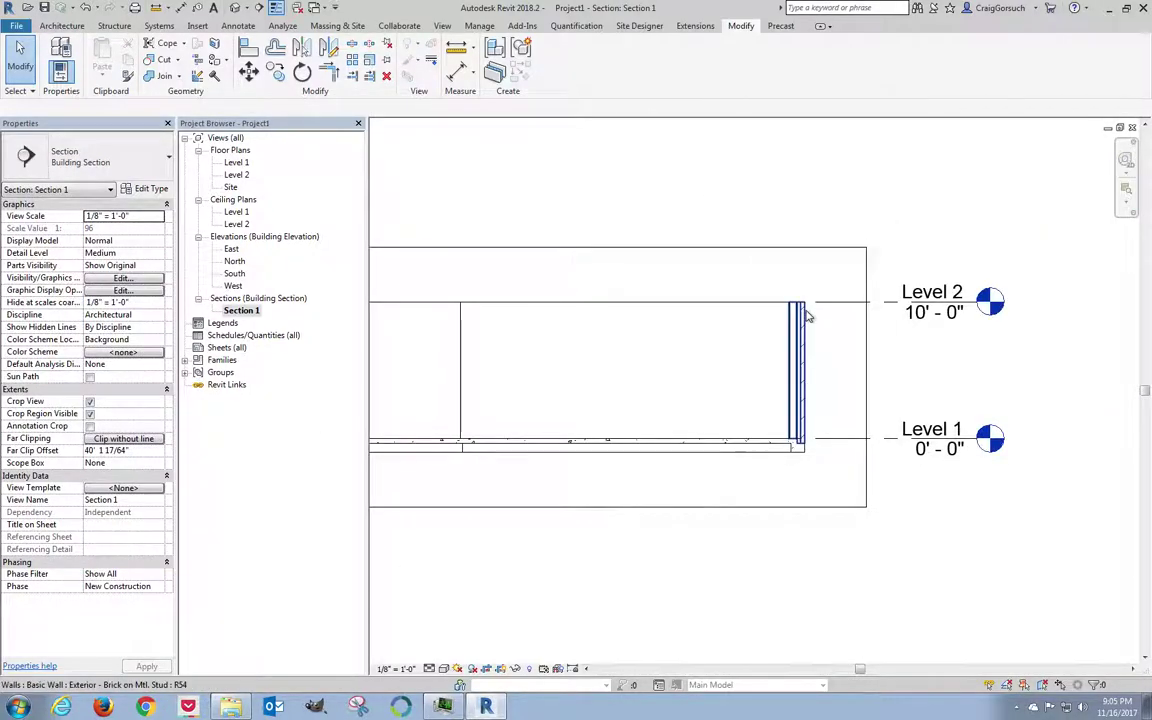
scroll(801, 300, "up", 5)
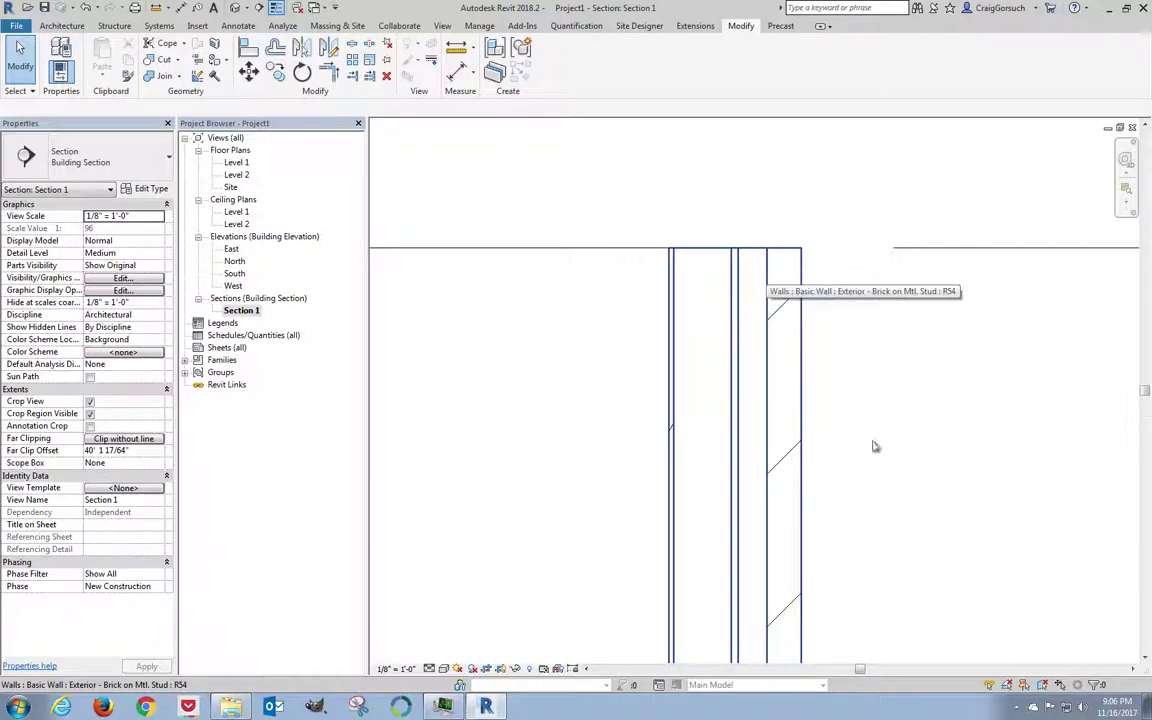
scroll(874, 453, "down", 4)
scroll(845, 465, "down", 4)
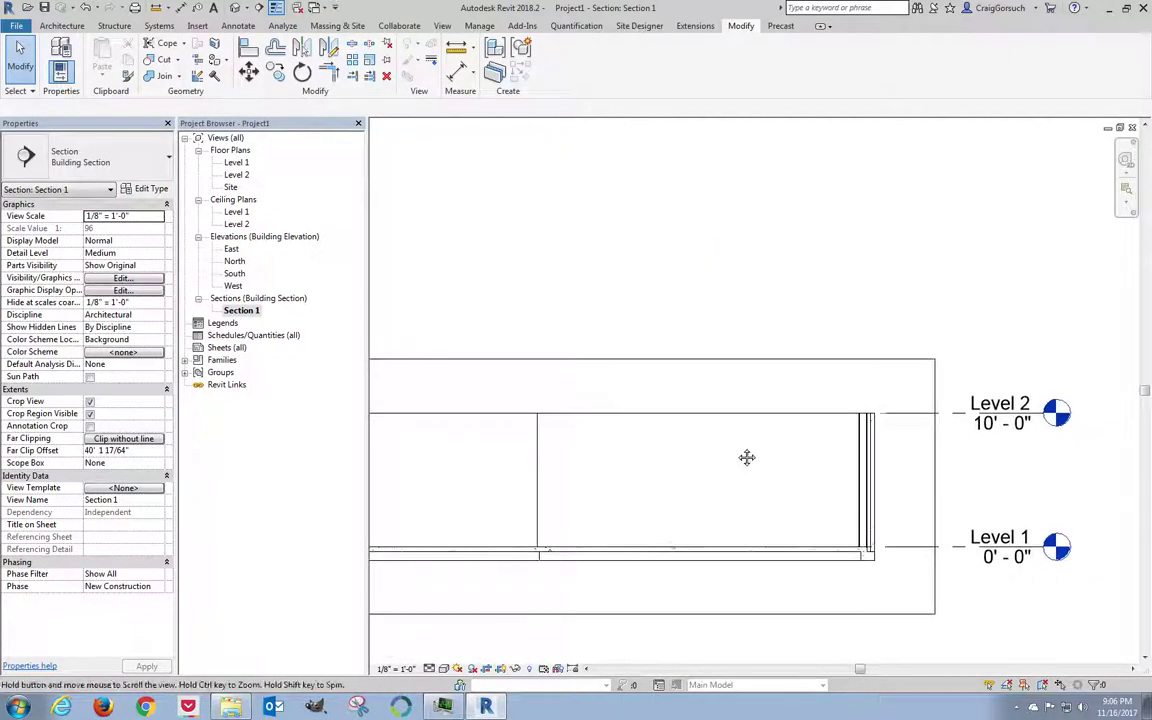
middle_click_drag(846, 408, 860, 397)
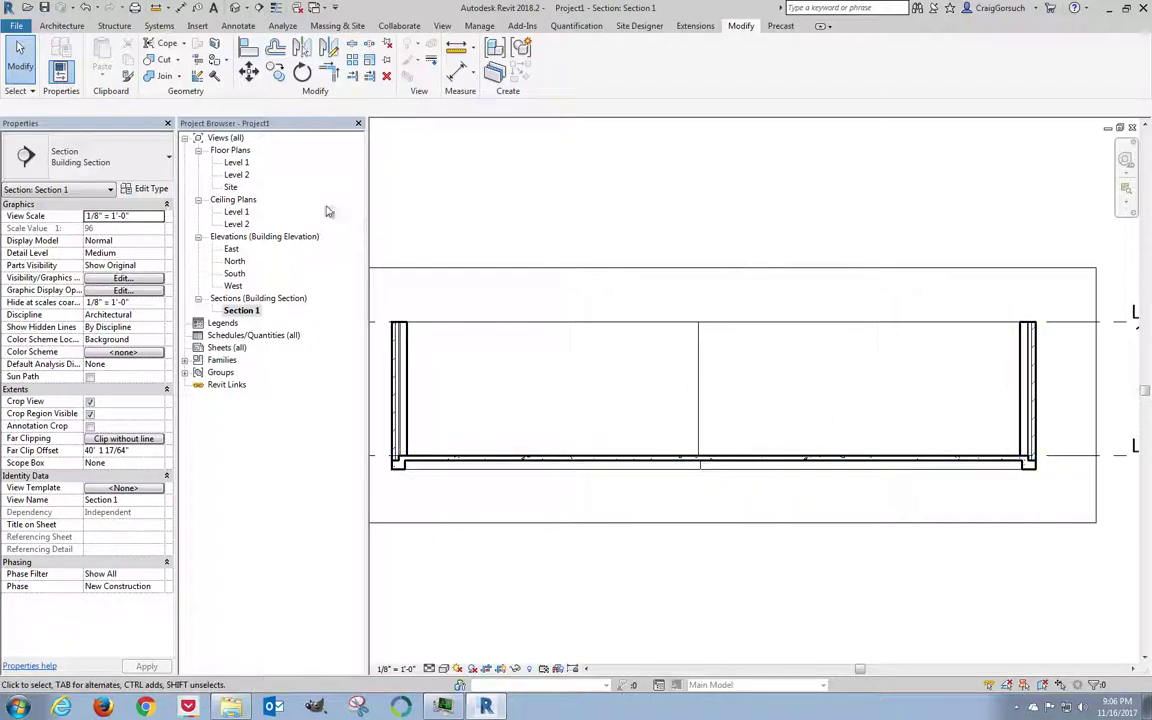
Open the Level 1 floor plan
double_click(238, 164)
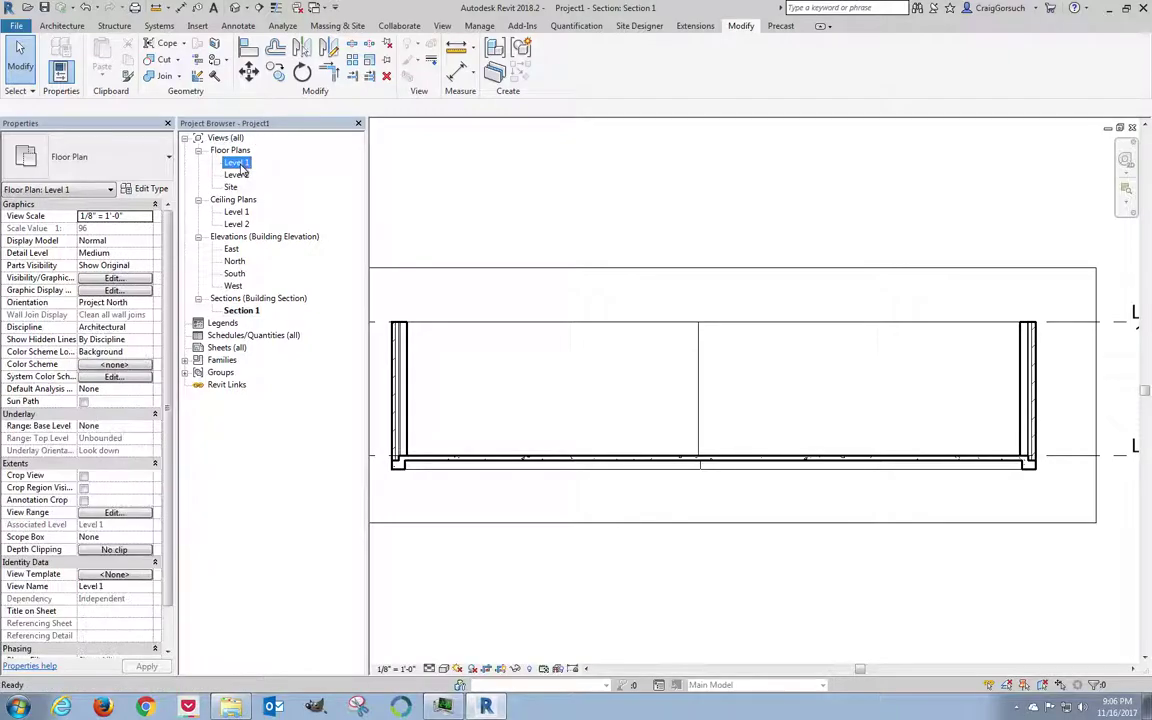